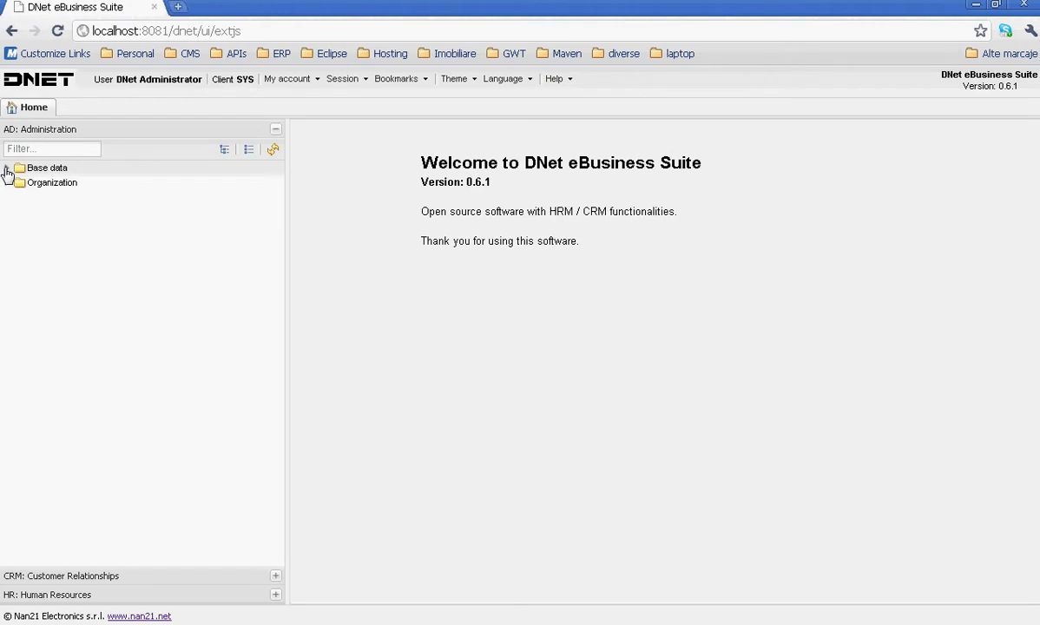
- Expand Base data > System in the Administration tree and open the System Client (SYS) record
{"action": "left_click", "coordinate": [7, 170]}
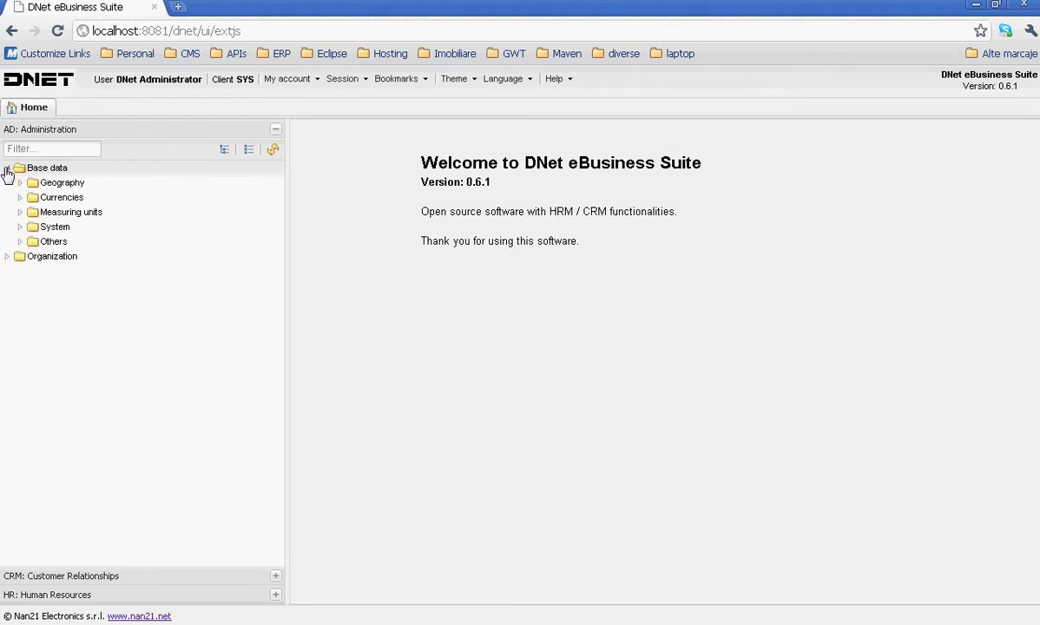
{"action": "left_click", "coordinate": [19, 229]}
{"action": "left_click", "coordinate": [54, 242]}
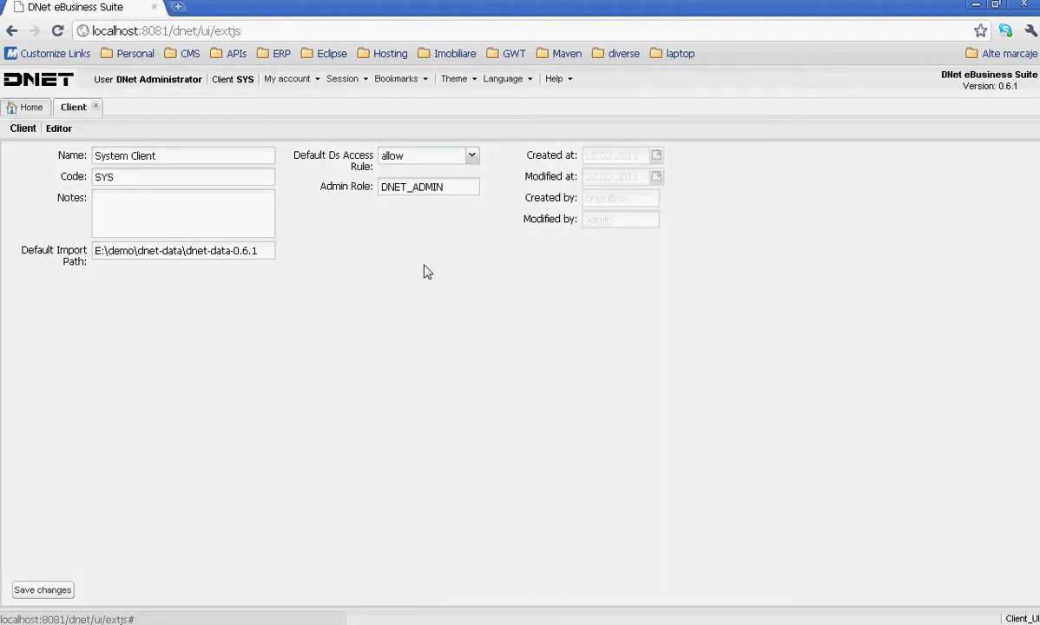
- Clear 'allow' from the Default Ds Access Rule combo and choose 'deny' instead
{"action": "left_click", "coordinate": [472, 156]}
{"action": "left_click_drag", "start_coordinate": [406, 158], "coordinate": [315, 156]}
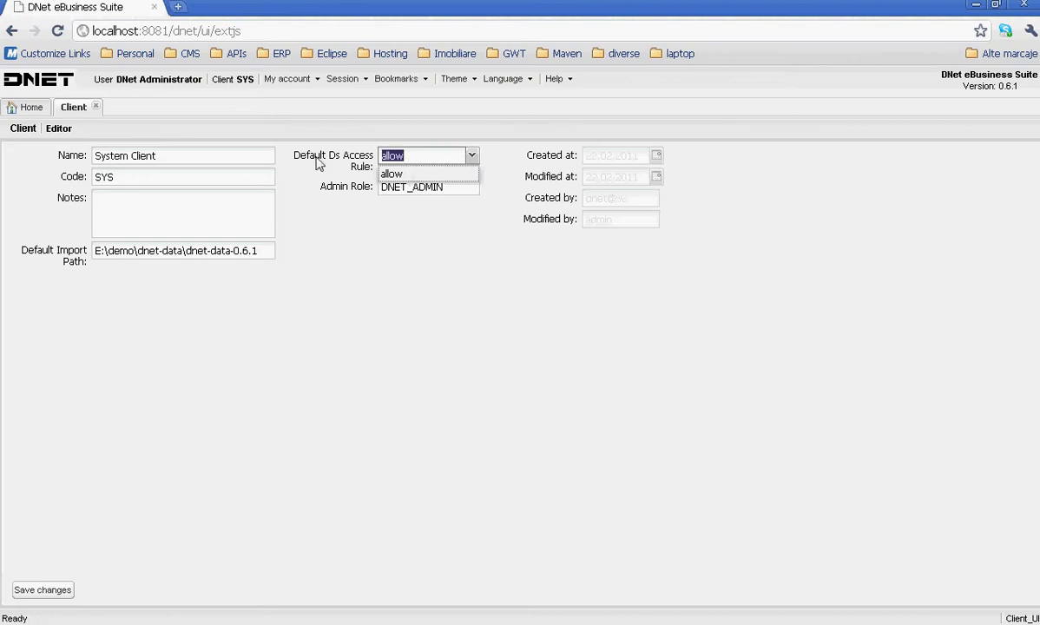
{"action": "key", "text": "BackSpace"}
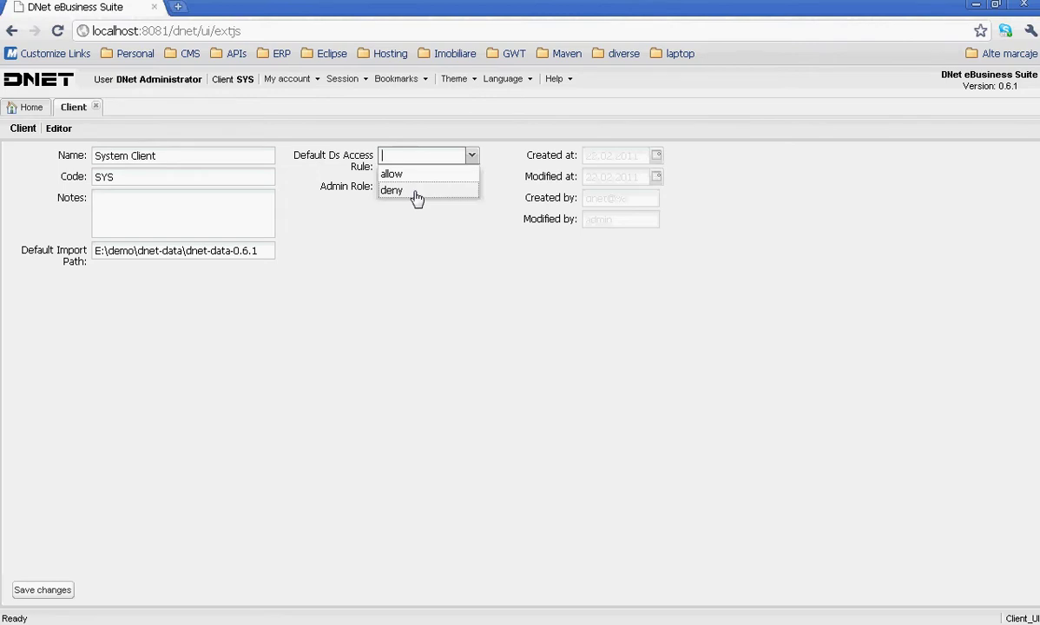
{"action": "left_click", "coordinate": [416, 193]}
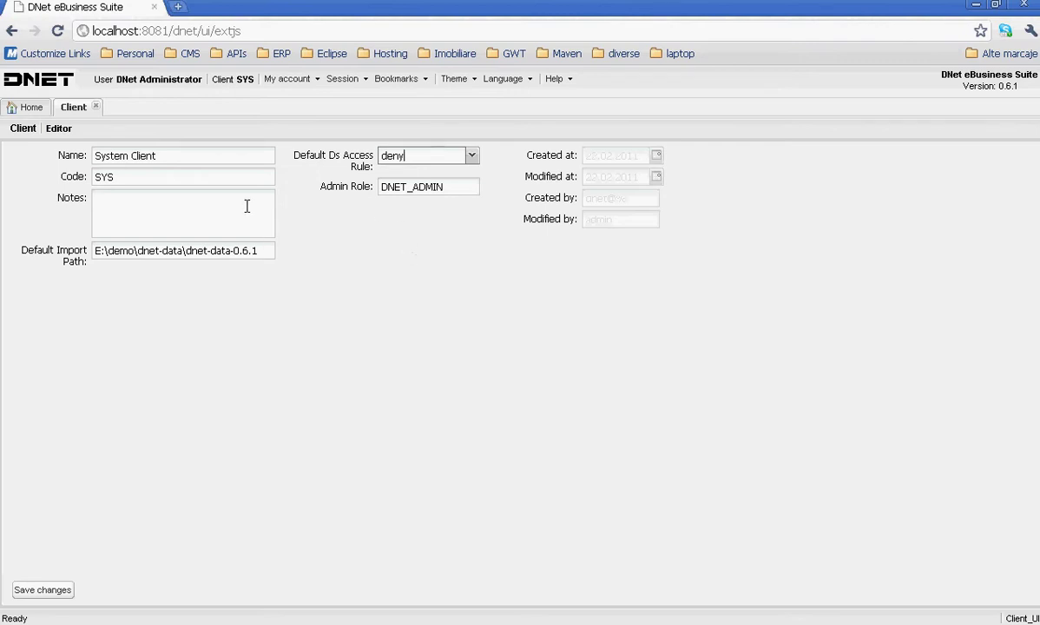
- Replace the default access rule value with 'allow'
{"action": "double_click", "coordinate": [395, 157]}
{"action": "type", "text": "a"}
{"action": "key", "text": "Return"}
- Reselect 'deny' as the default access rule, save the Client, and return to Home
{"action": "left_click", "coordinate": [471, 158]}
{"action": "left_click", "coordinate": [444, 174]}
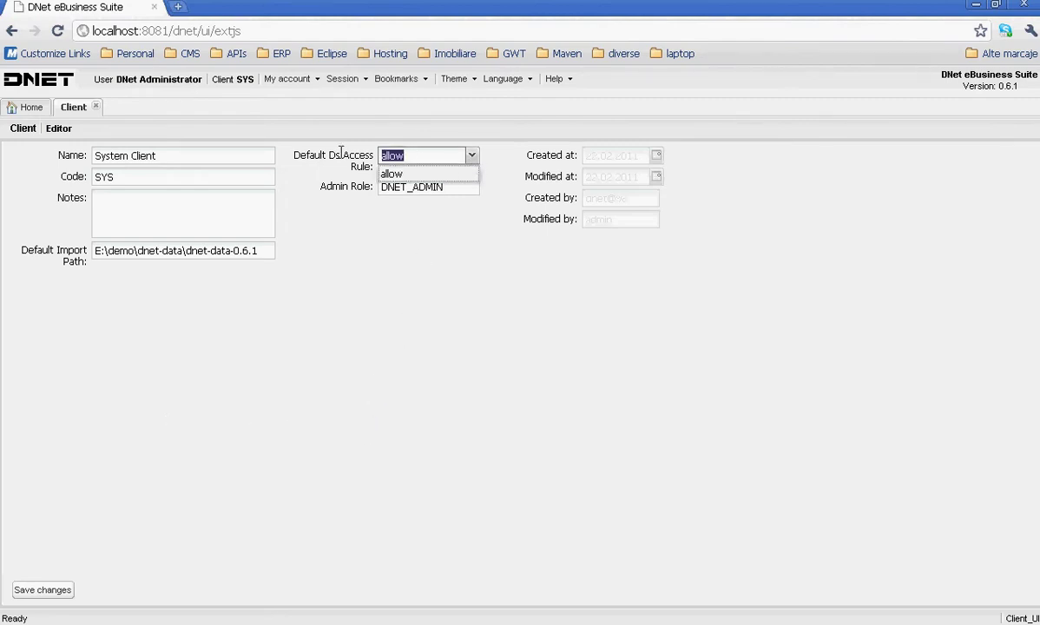
{"action": "type", "text": "den"}
{"action": "left_click", "coordinate": [401, 174]}
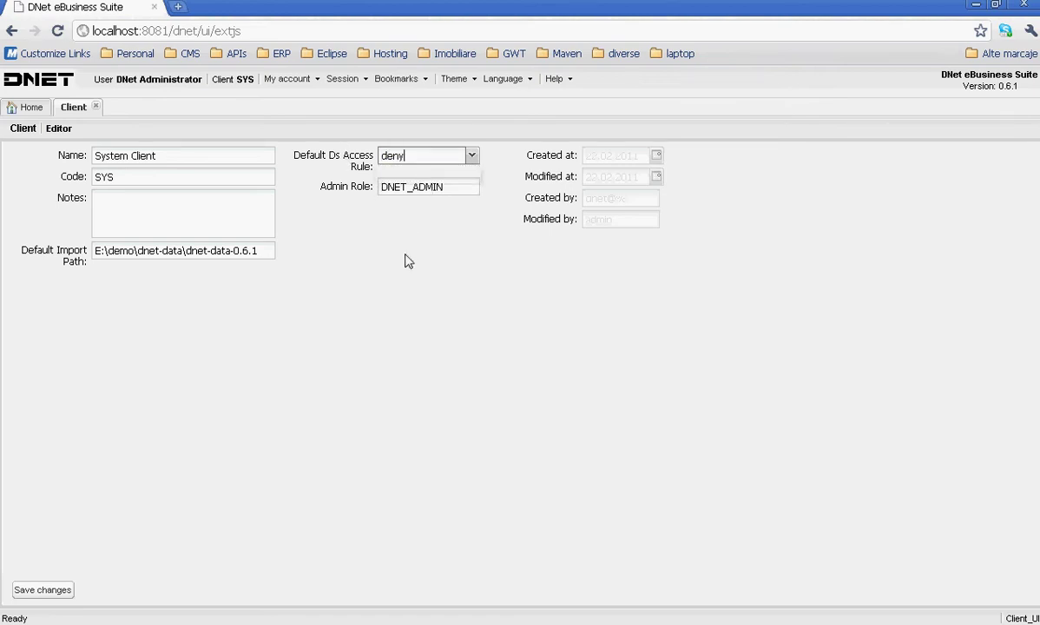
{"action": "left_click", "coordinate": [40, 590]}
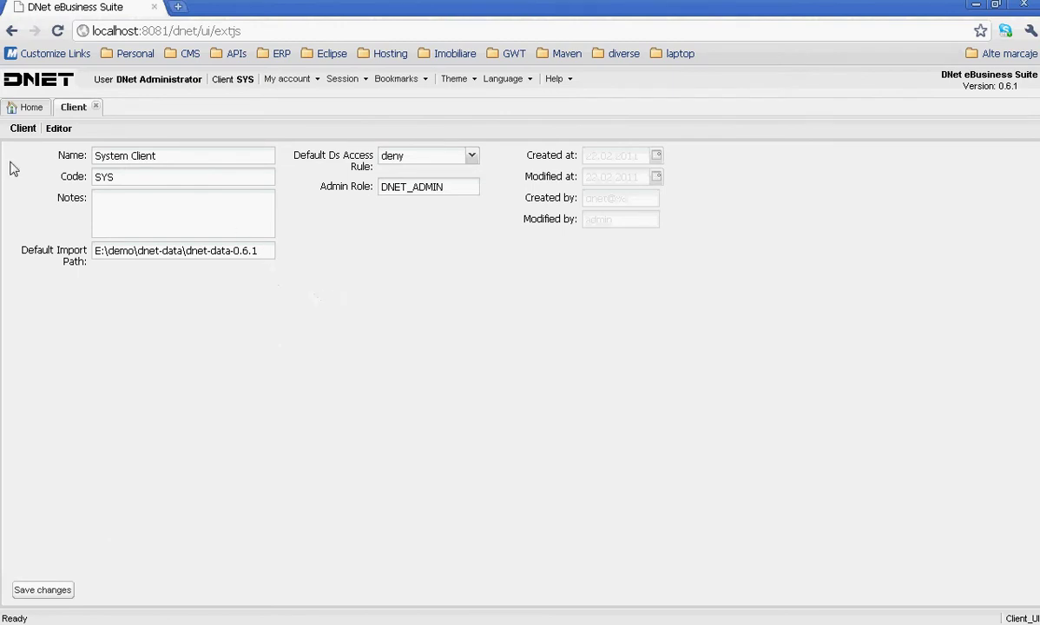
{"action": "left_click", "coordinate": [25, 108]}
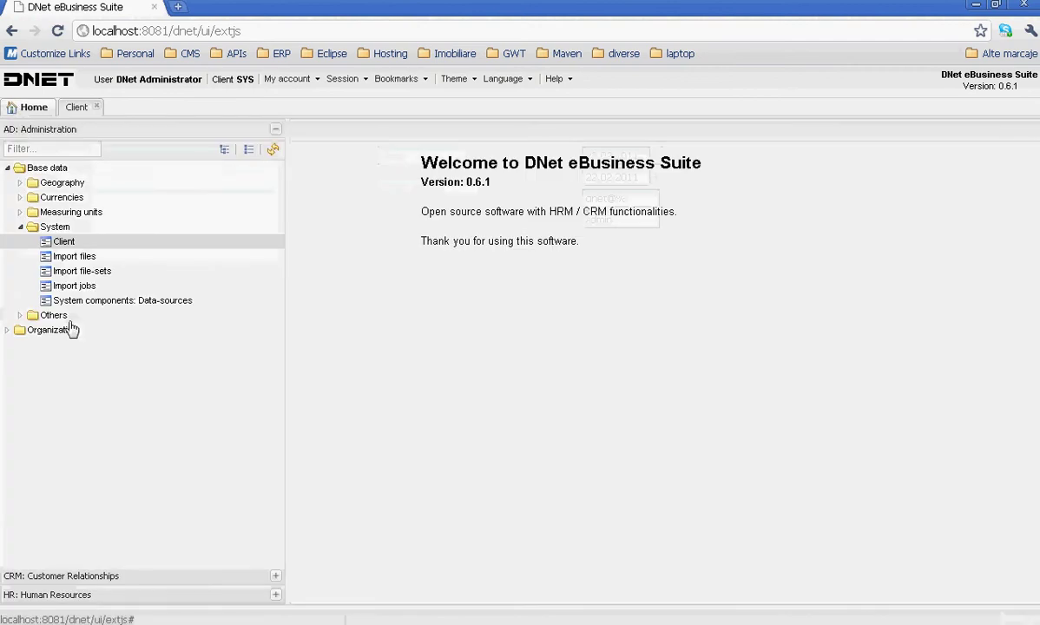
- Open Organization > Roles, load the existing roles and start a new role
{"action": "left_click", "coordinate": [8, 331]}
{"action": "left_click", "coordinate": [47, 388]}
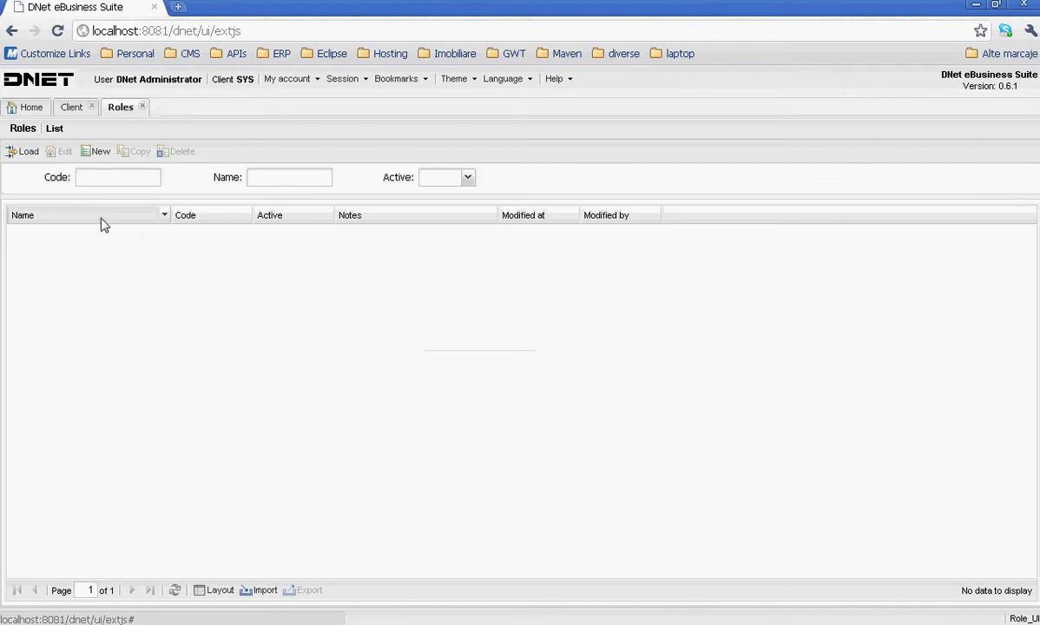
{"action": "left_click", "coordinate": [22, 151]}
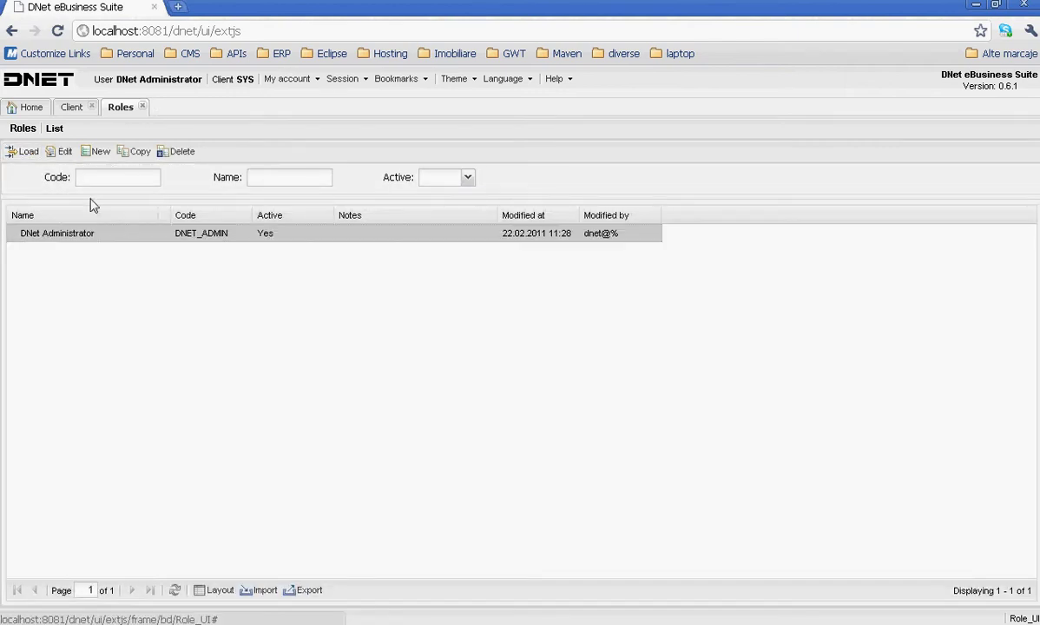
{"action": "left_click", "coordinate": [97, 152]}
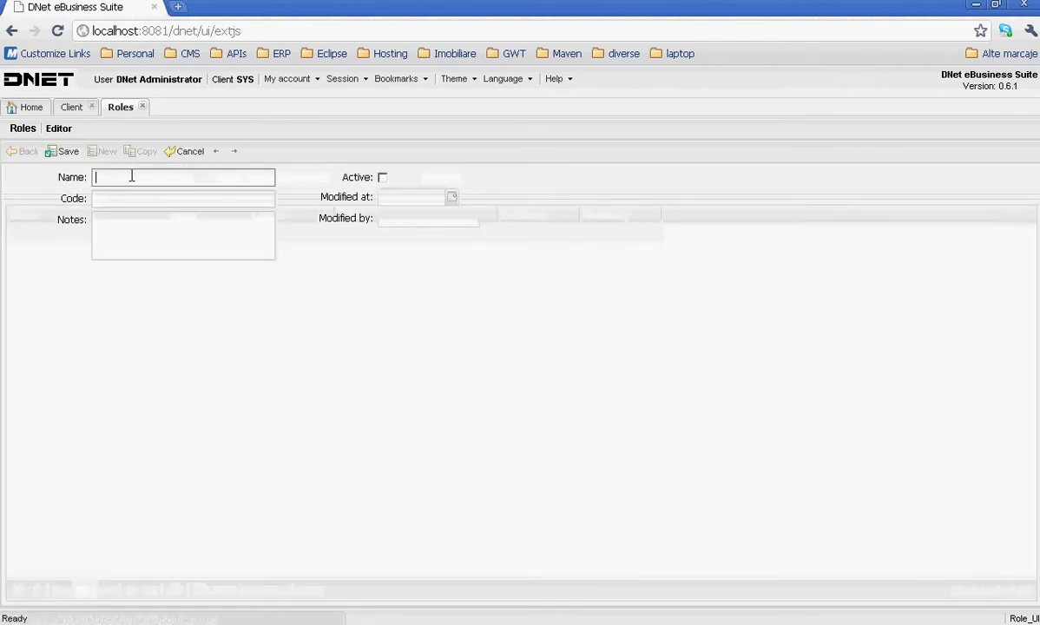
- Create the active role 'HR Manager Role' with code HRMANAGER and save it
{"action": "type", "text": "HR"}
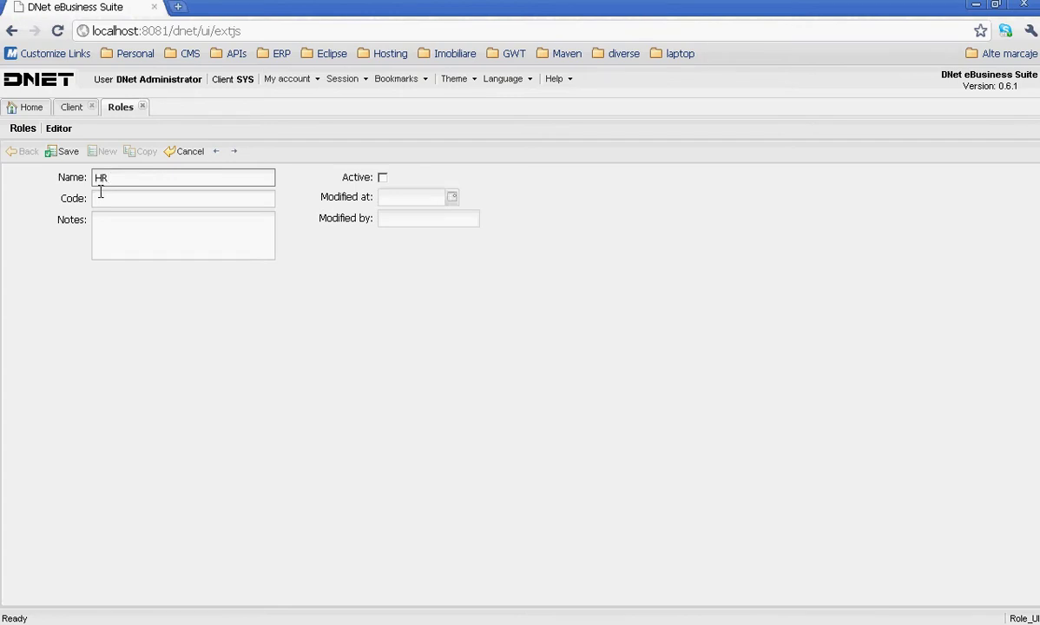
{"action": "type", "text": " MAnager"}
{"action": "key", "text": "BackSpace"}
{"action": "type", "text": "a"}
{"action": "key", "text": "End"}
{"action": "type", "text": "Role"}
{"action": "left_click", "coordinate": [100, 193]}
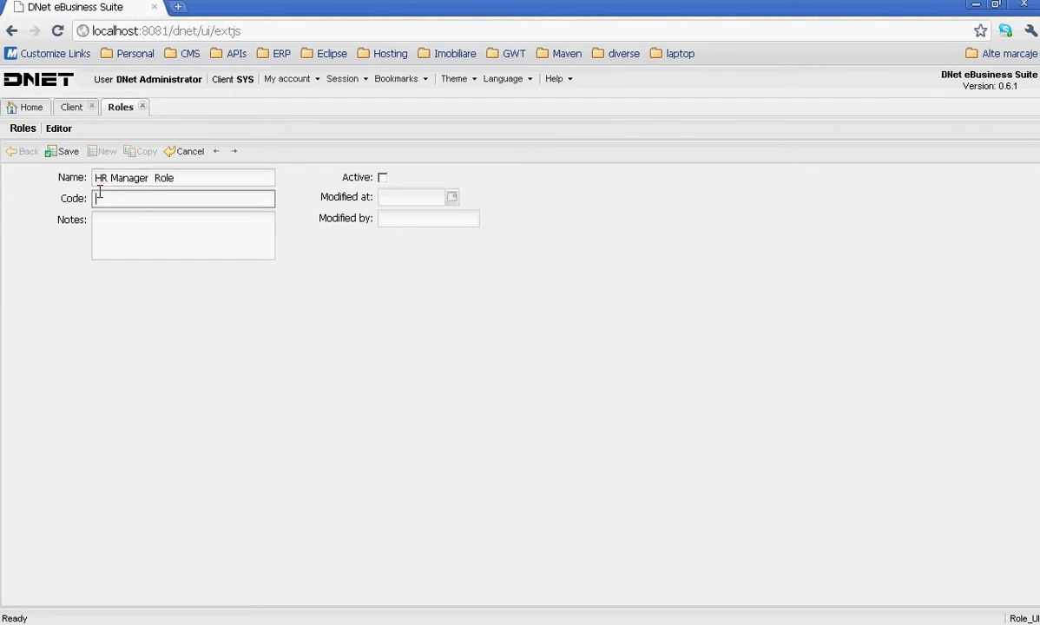
{"action": "type", "text": "HRMANAGER"}
{"action": "left_click", "coordinate": [382, 177]}
{"action": "left_click", "coordinate": [74, 152]}
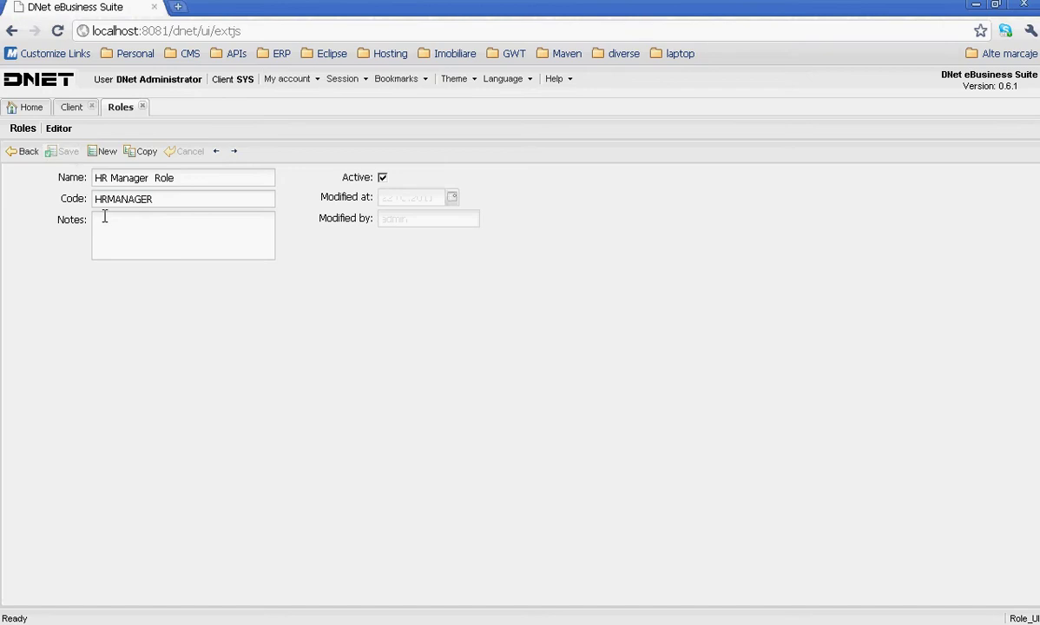
{"action": "left_click", "coordinate": [20, 153]}
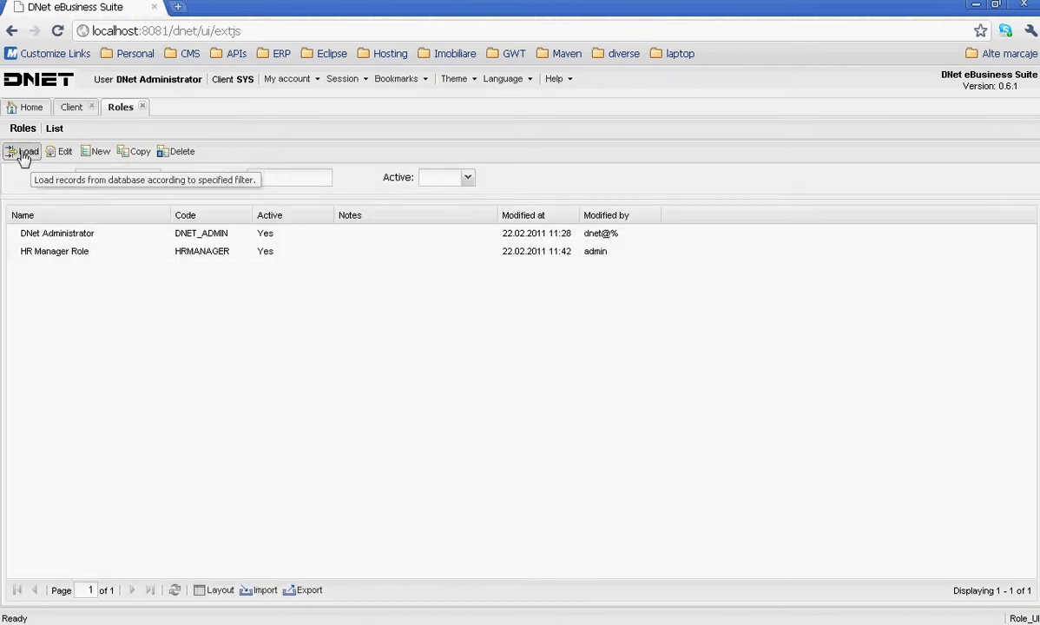
{"action": "left_click", "coordinate": [28, 108]}
- Open the Users list, load the existing users and start a new user record
{"action": "left_click", "coordinate": [38, 373]}
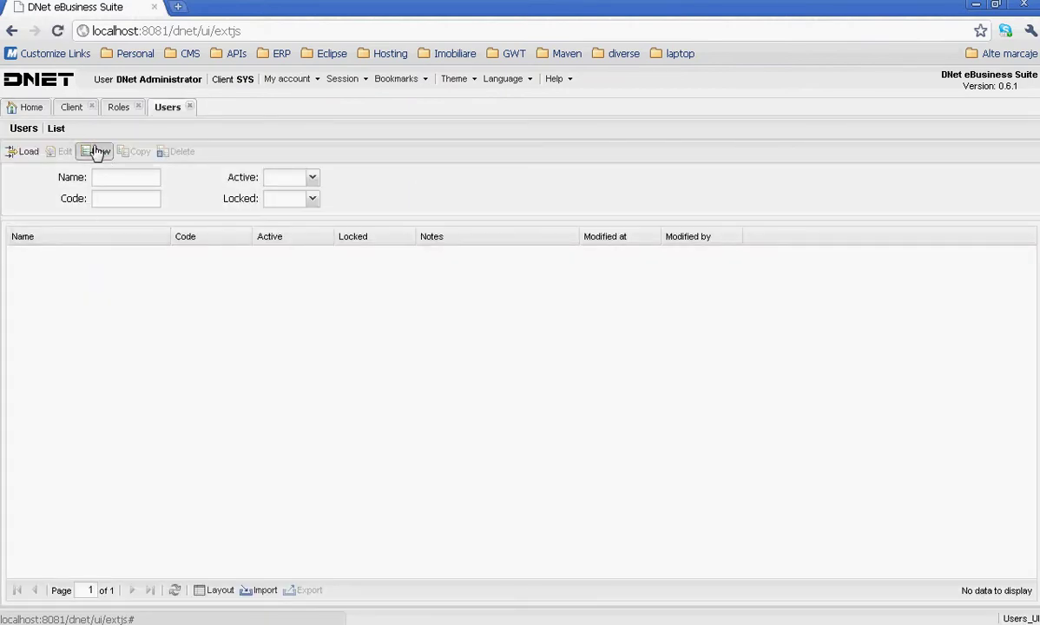
{"action": "left_click", "coordinate": [94, 151]}
{"action": "left_click", "coordinate": [183, 153]}
{"action": "left_click", "coordinate": [12, 154]}
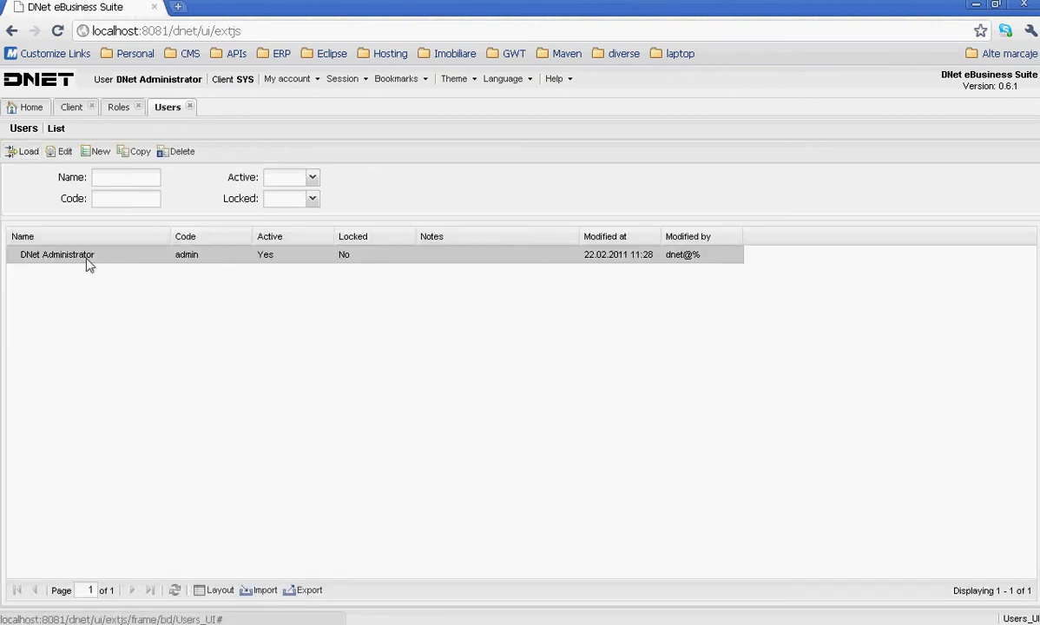
{"action": "left_click", "coordinate": [95, 155]}
- Enter the user's full name and user code, mark the user Active, and save
{"action": "type", "text": "Joe Smith"}
{"action": "left_click", "coordinate": [113, 201]}
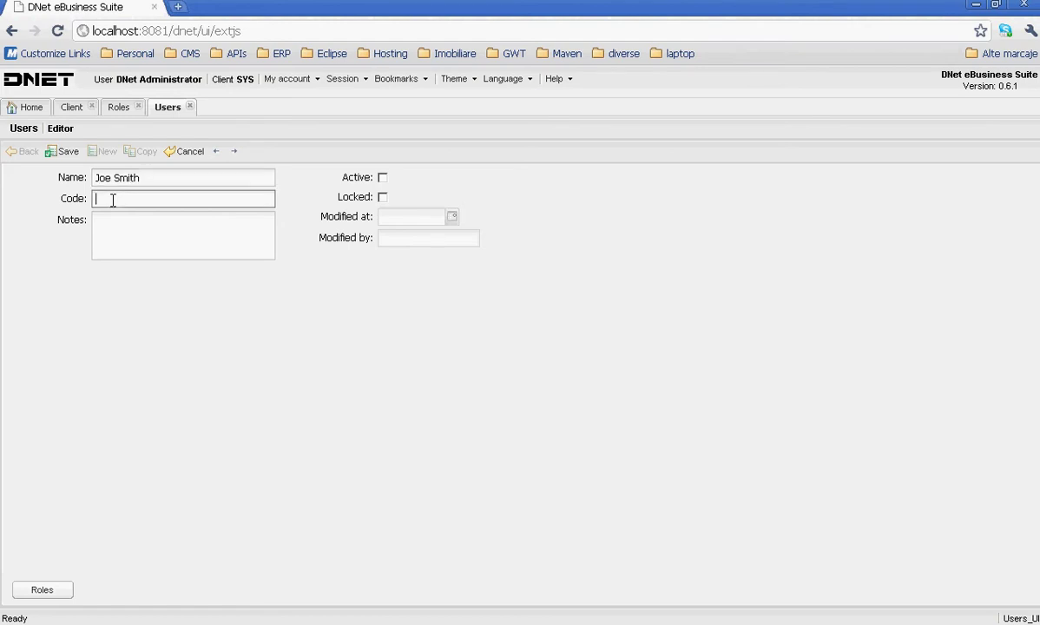
{"action": "type", "text": "JOE_SMITH"}
{"action": "left_click_drag", "start_coordinate": [163, 200], "coordinate": [39, 198]}
{"action": "left_click", "coordinate": [382, 177]}
{"action": "left_click", "coordinate": [74, 157]}
{"action": "left_click", "coordinate": [148, 218]}
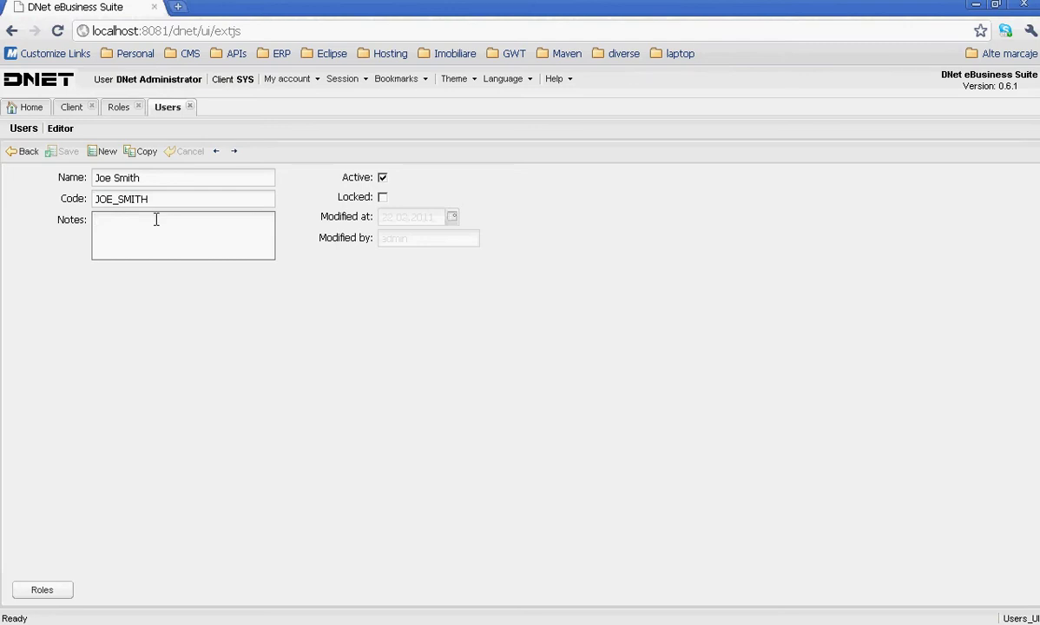
{"action": "left_click", "coordinate": [92, 353]}
- Assign the HRMANAGER role to the new user, then switch to the second browser's sign-in page
{"action": "left_click", "coordinate": [42, 589]}
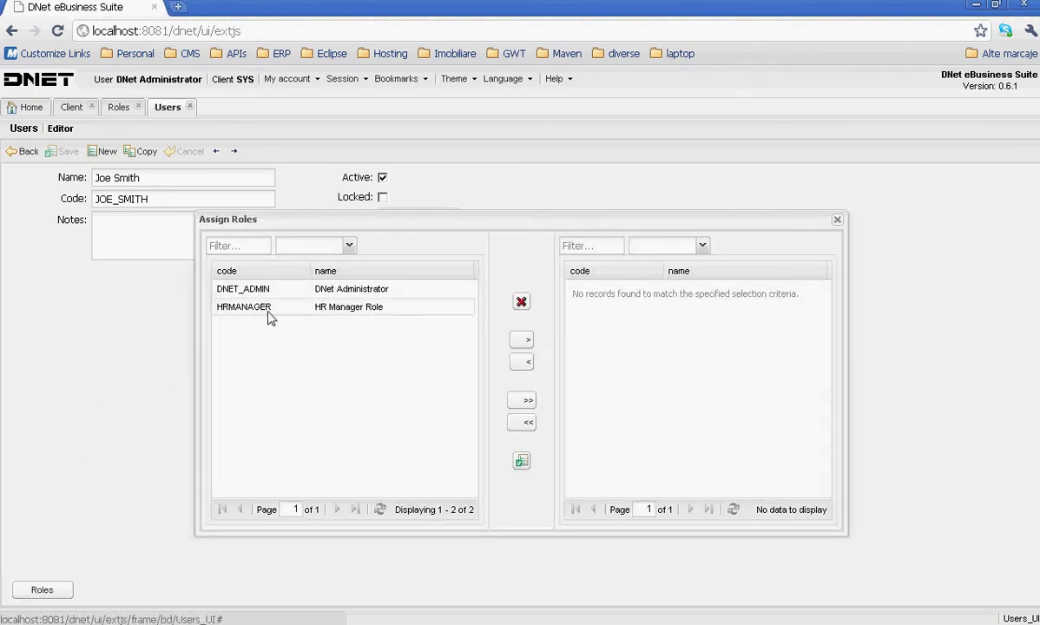
{"action": "left_click", "coordinate": [261, 308]}
{"action": "left_click", "coordinate": [521, 340]}
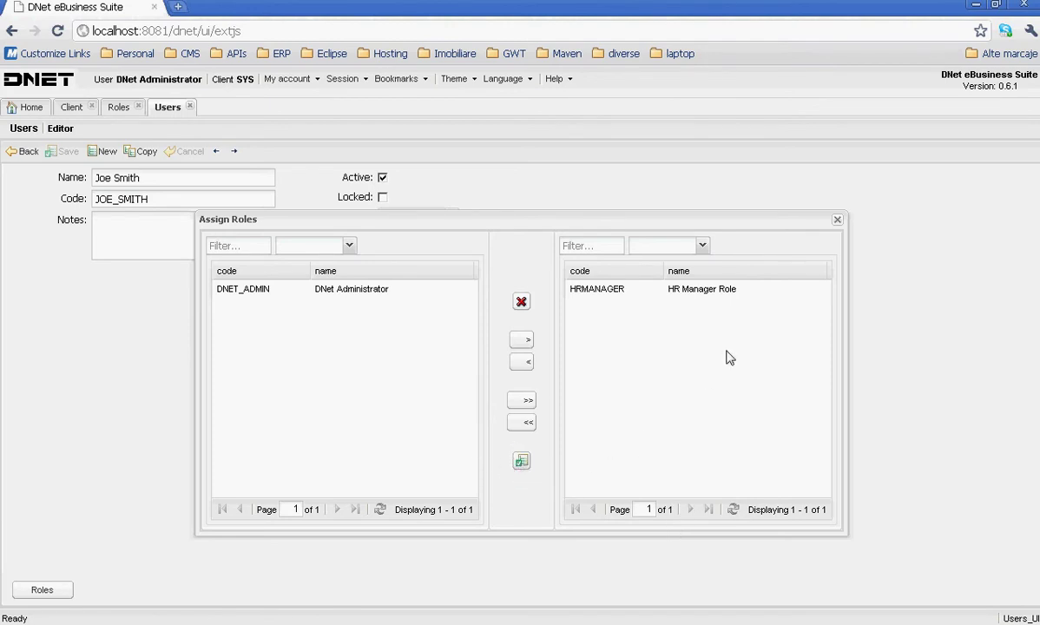
{"action": "left_click", "coordinate": [837, 219]}
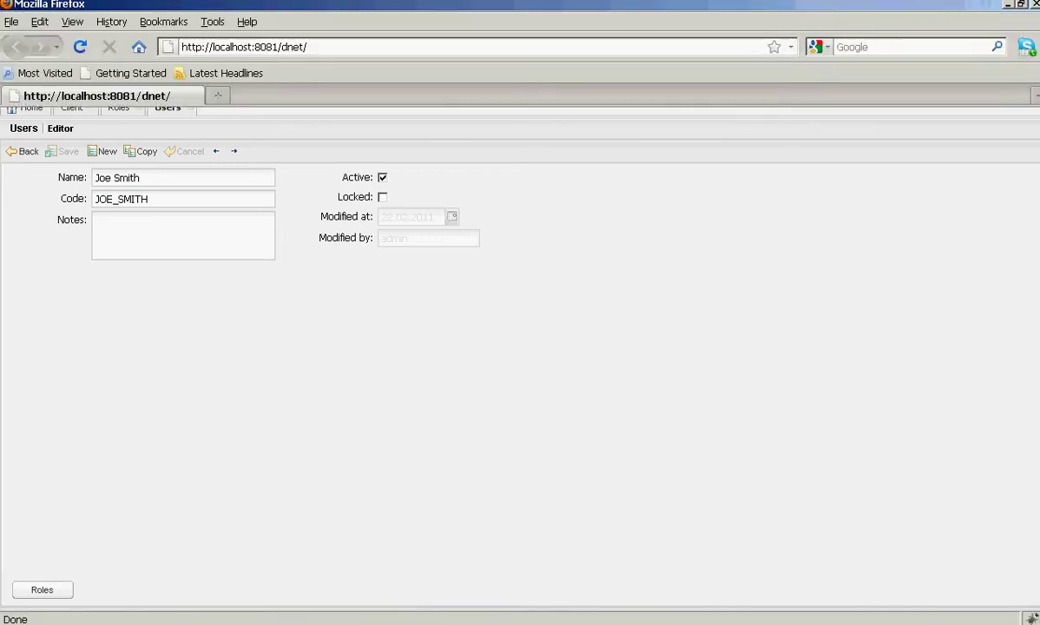
{"action": "key", "text": "F5"}
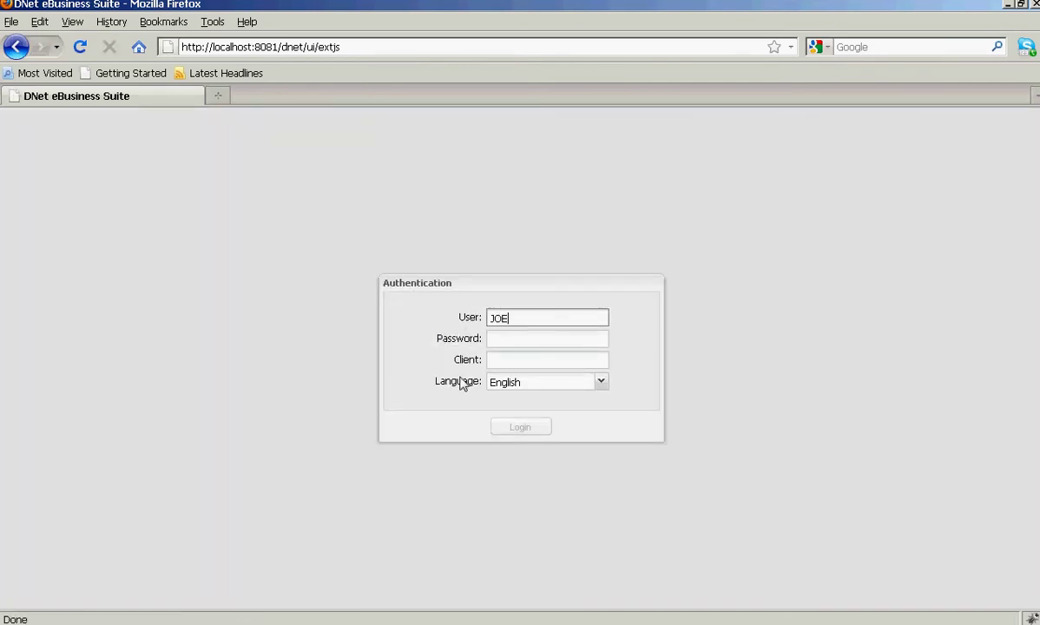
- Sign in as the new user with client SYS
{"action": "key", "text": "Tab"}
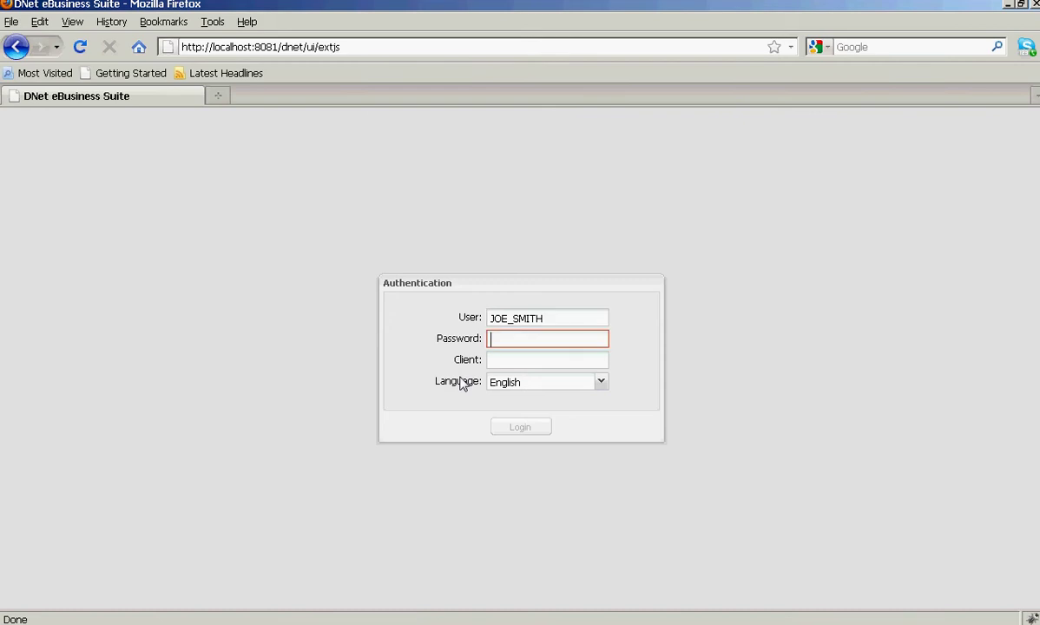
{"action": "key", "text": "Tab"}
{"action": "type", "text": "SYS"}
{"action": "key", "text": "Tab"}
{"action": "key", "text": "Return"}
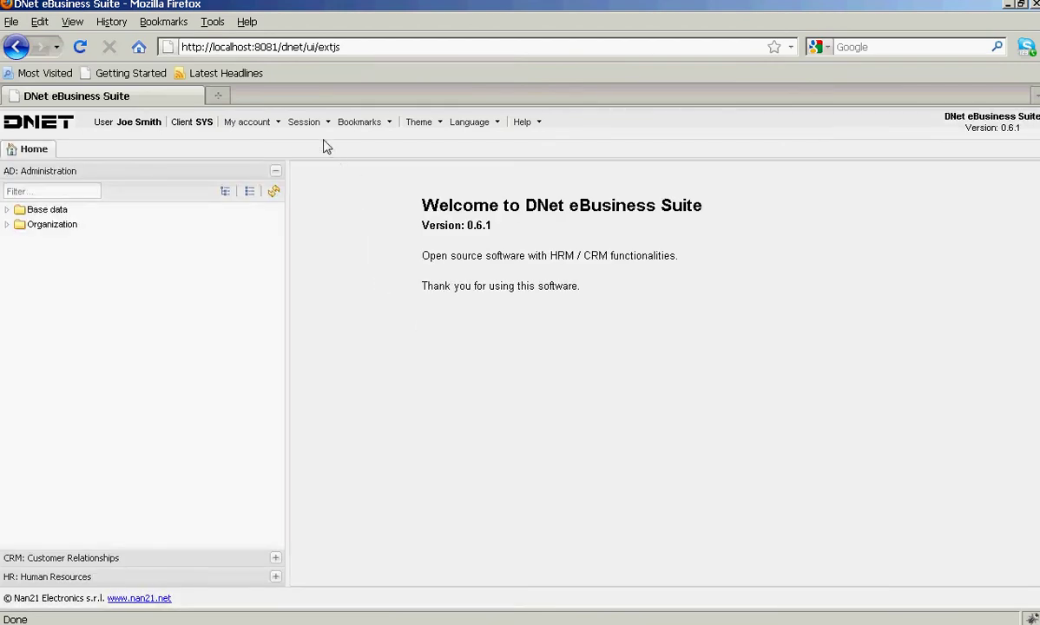
- Open My account > Change password, type a new password, then close the form without saving
{"action": "left_click", "coordinate": [280, 123]}
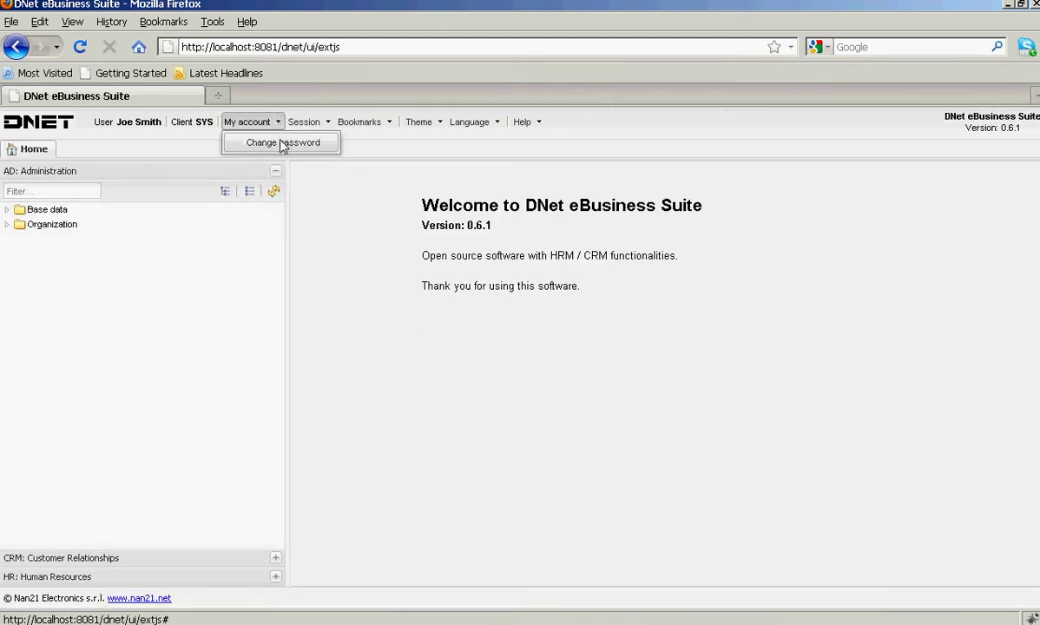
{"action": "left_click", "coordinate": [283, 144]}
{"action": "left_click", "coordinate": [524, 339]}
{"action": "type", "text": "1234"}
{"action": "left_click", "coordinate": [519, 362]}
{"action": "type", "text": "12"}
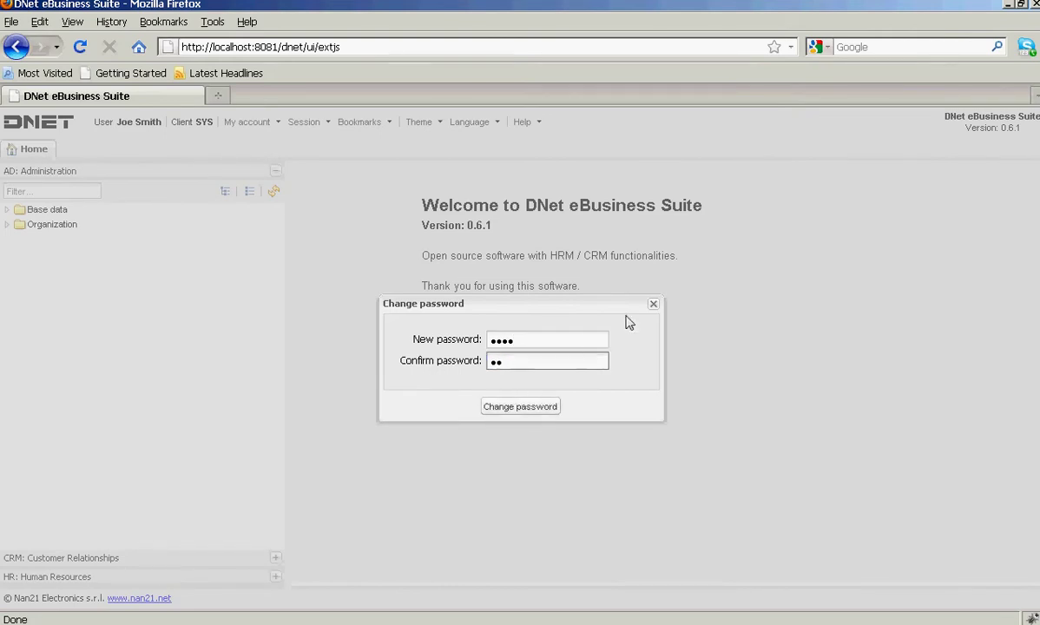
{"action": "left_click", "coordinate": [654, 303]}
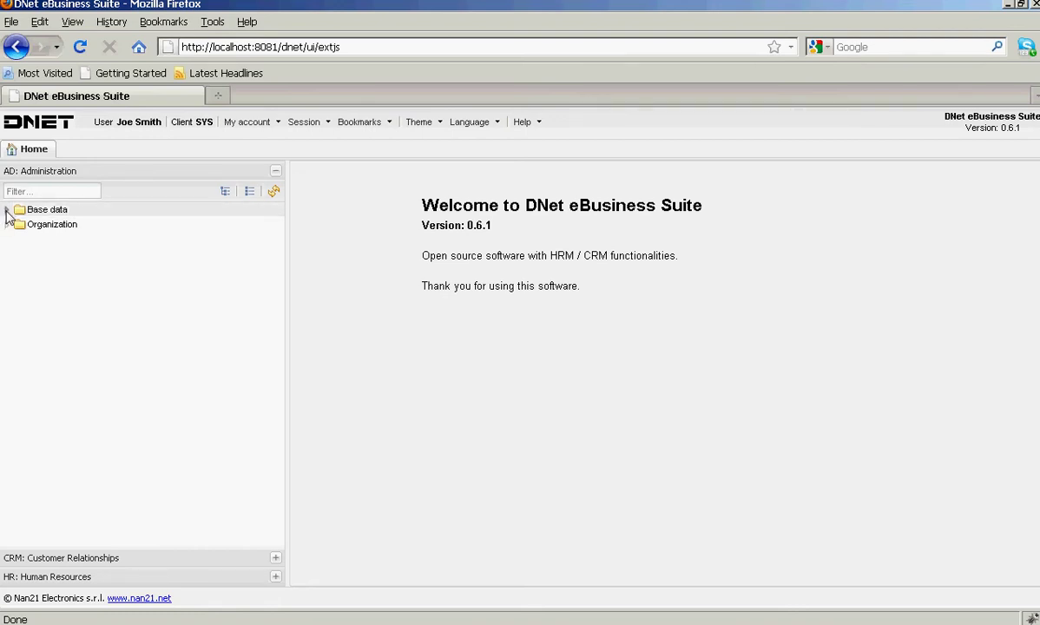
- As the test user, load Base data > Geography > Countries and dismiss the resulting 403 Forbidden error
{"action": "left_click", "coordinate": [6, 210]}
{"action": "left_click", "coordinate": [20, 225]}
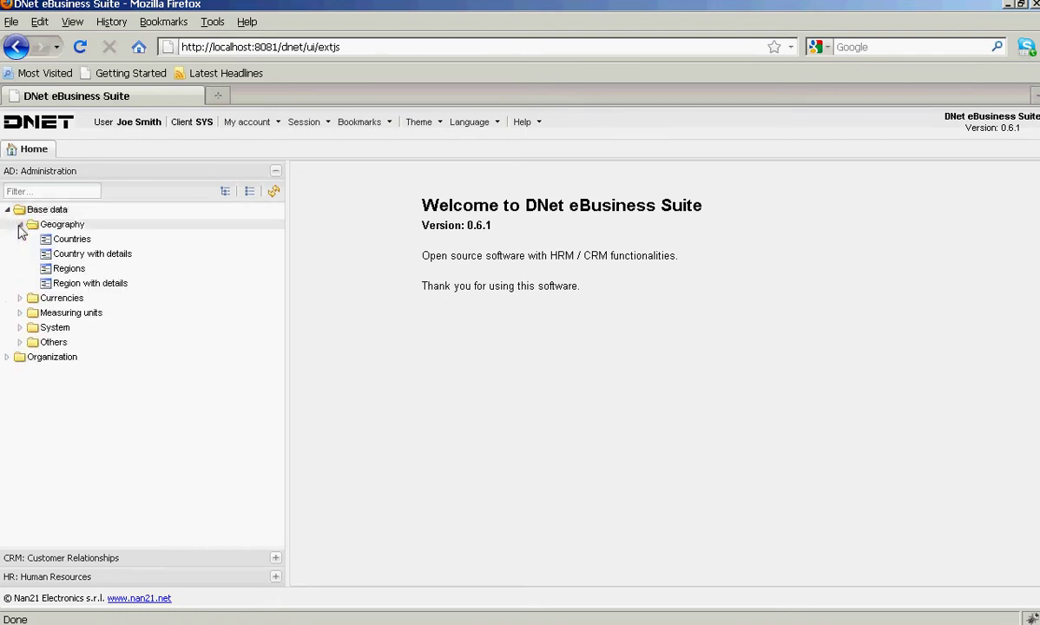
{"action": "left_click", "coordinate": [79, 240]}
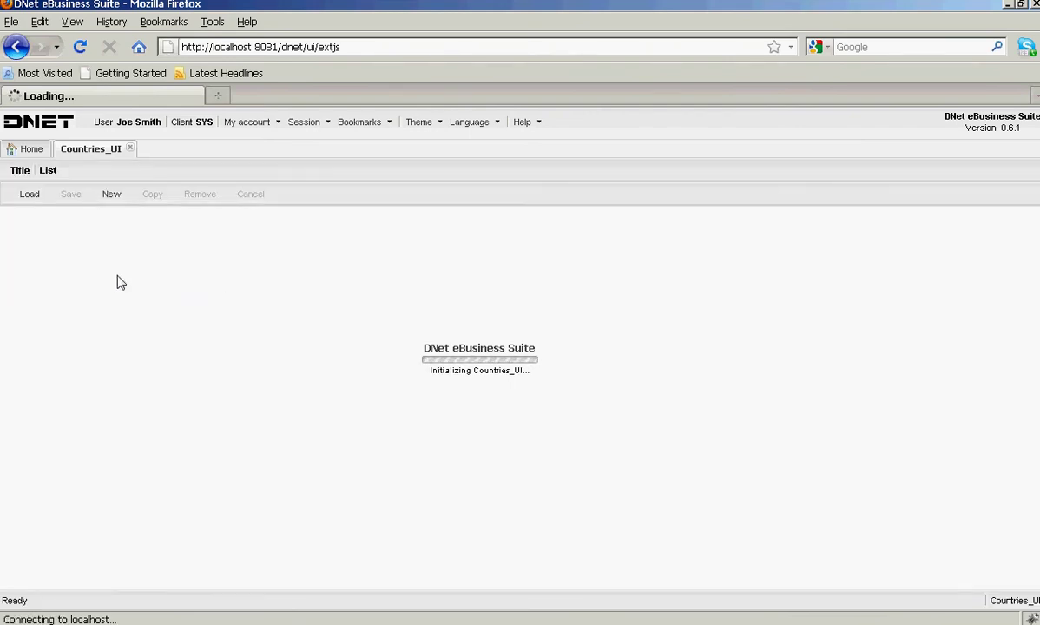
{"action": "left_click", "coordinate": [23, 195]}
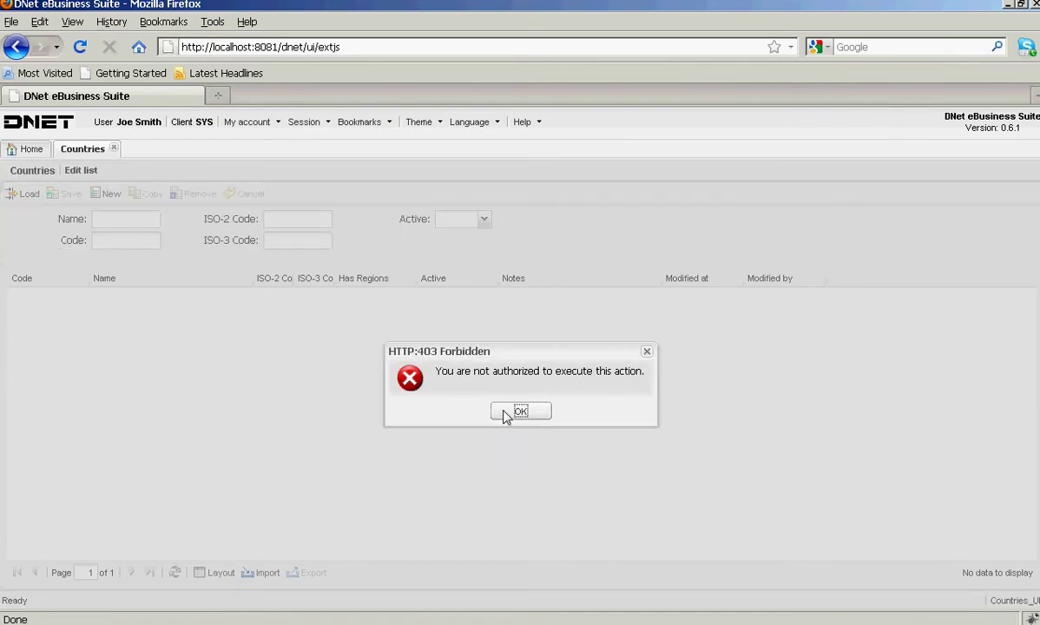
{"action": "left_click", "coordinate": [508, 414]}
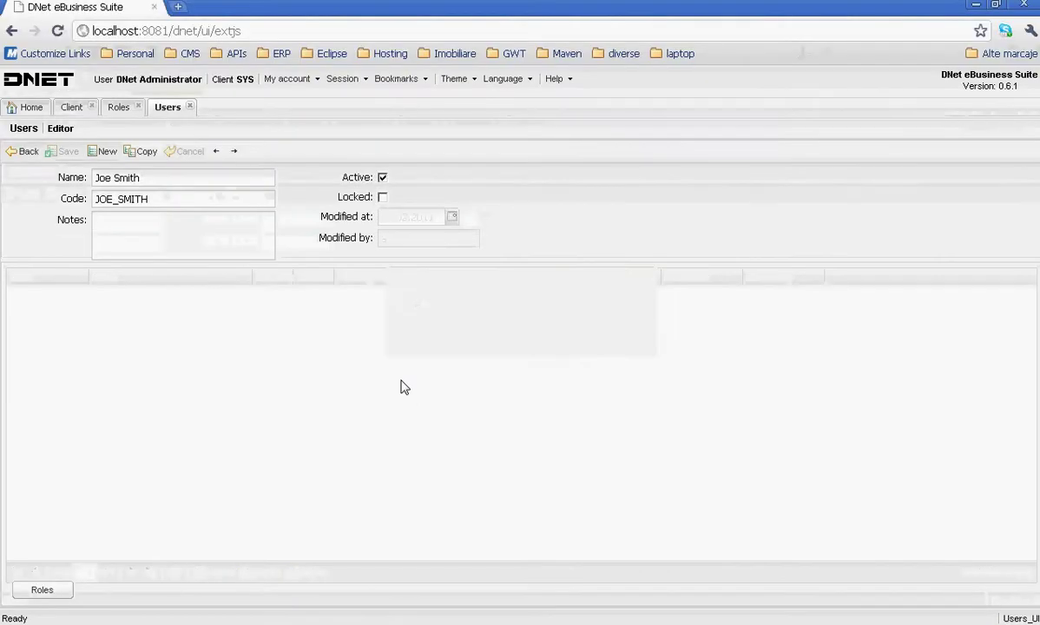
- As admin, open Organization > Access rights, load the list and add a new rule row
{"action": "left_click", "coordinate": [69, 107]}
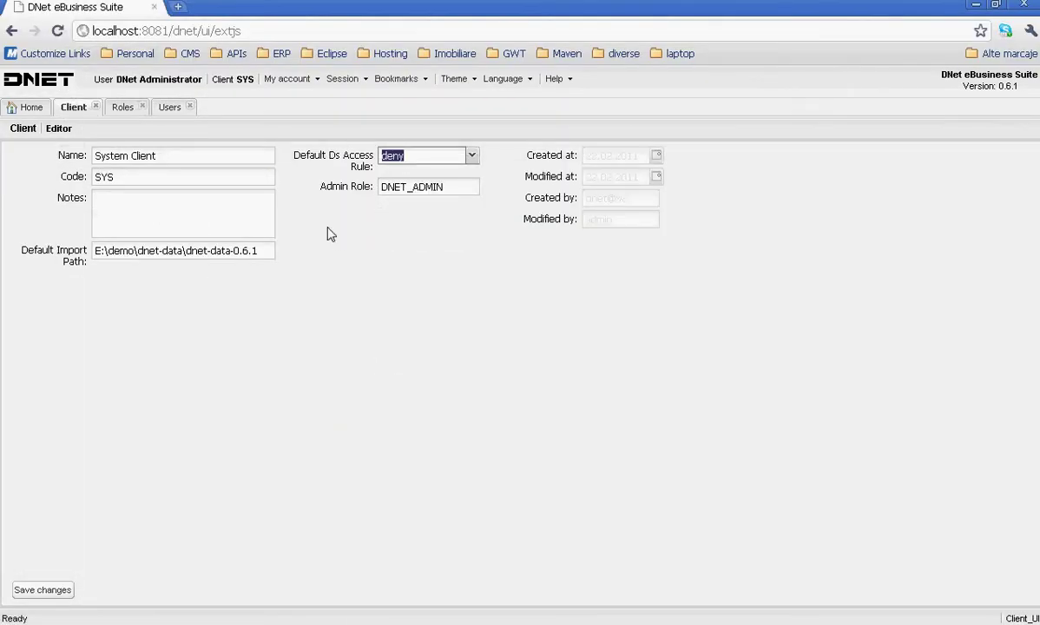
{"action": "left_click", "coordinate": [26, 109]}
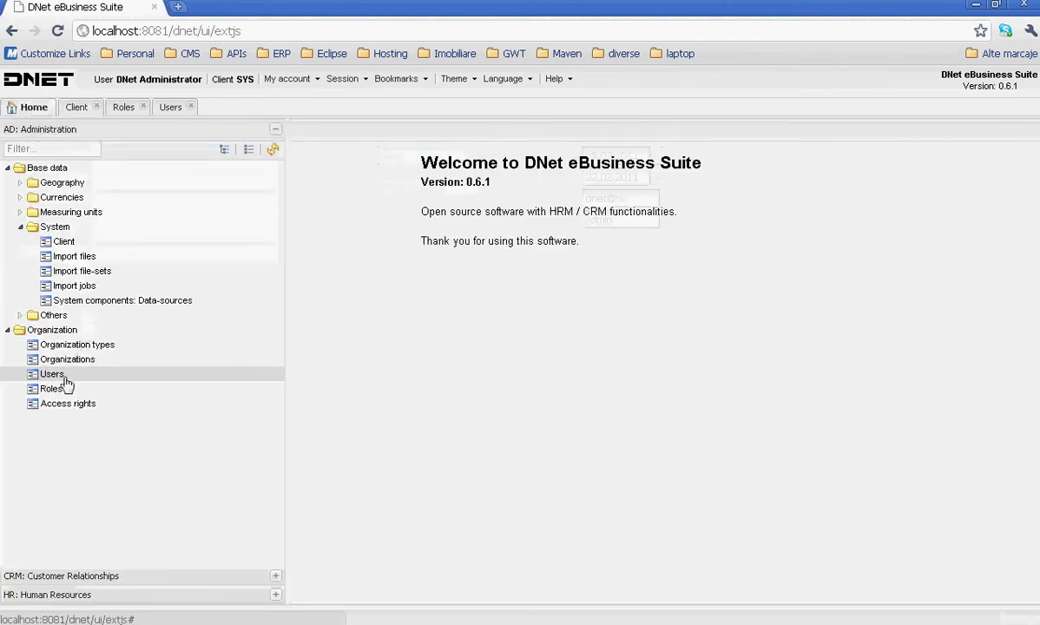
{"action": "left_click", "coordinate": [73, 403]}
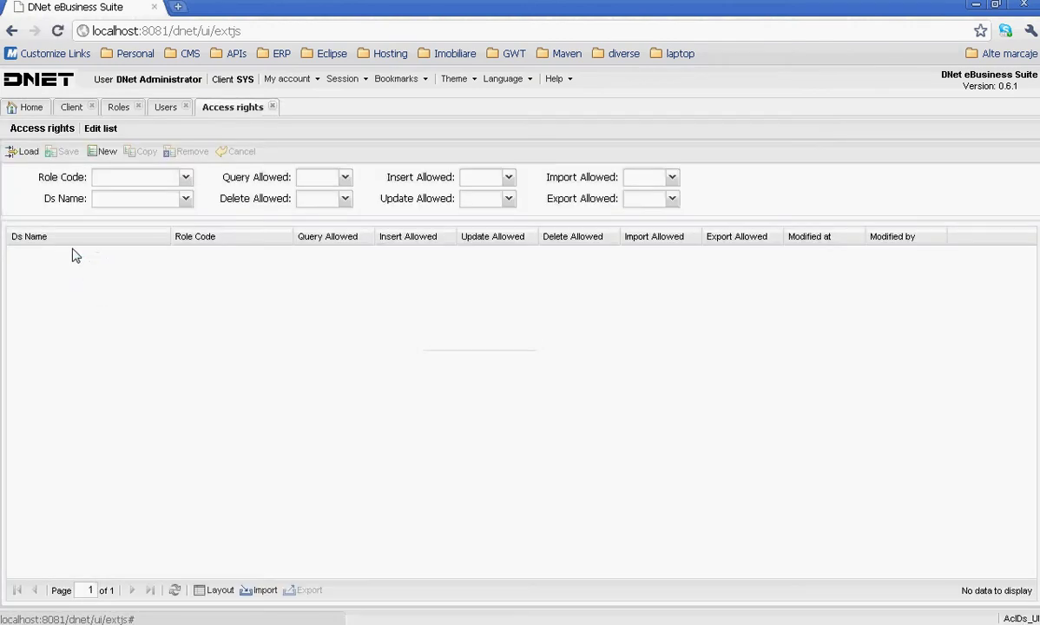
{"action": "left_click", "coordinate": [26, 153]}
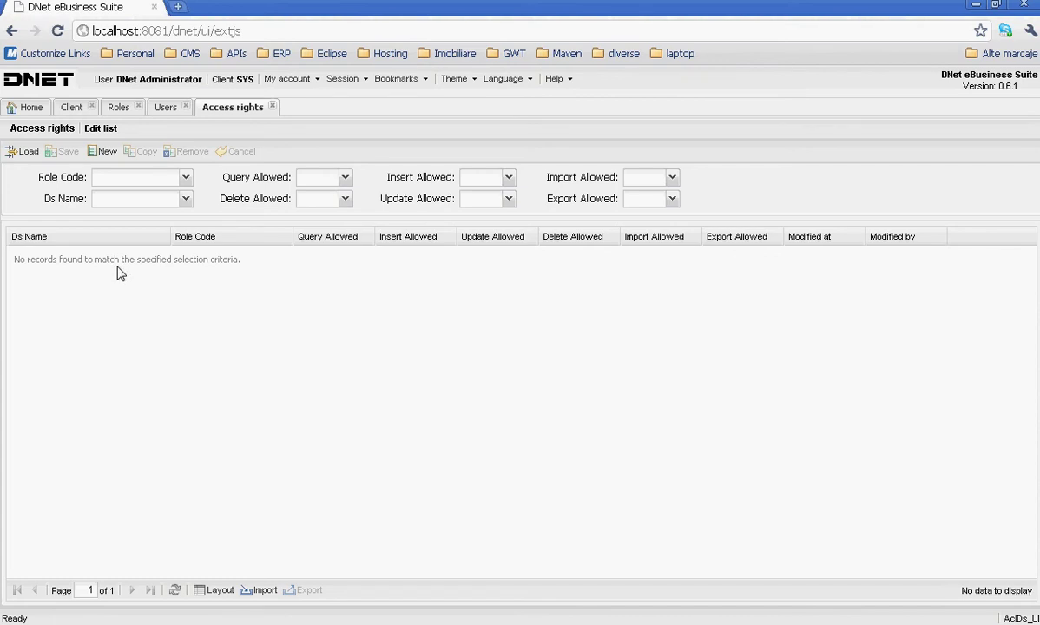
{"action": "left_click", "coordinate": [103, 151]}
- Set the rule to Ds Name CountryLov, Role Code HRMANAGER, Query Allowed Yes, and save it
{"action": "left_click", "coordinate": [99, 255]}
{"action": "type", "text": "c"}
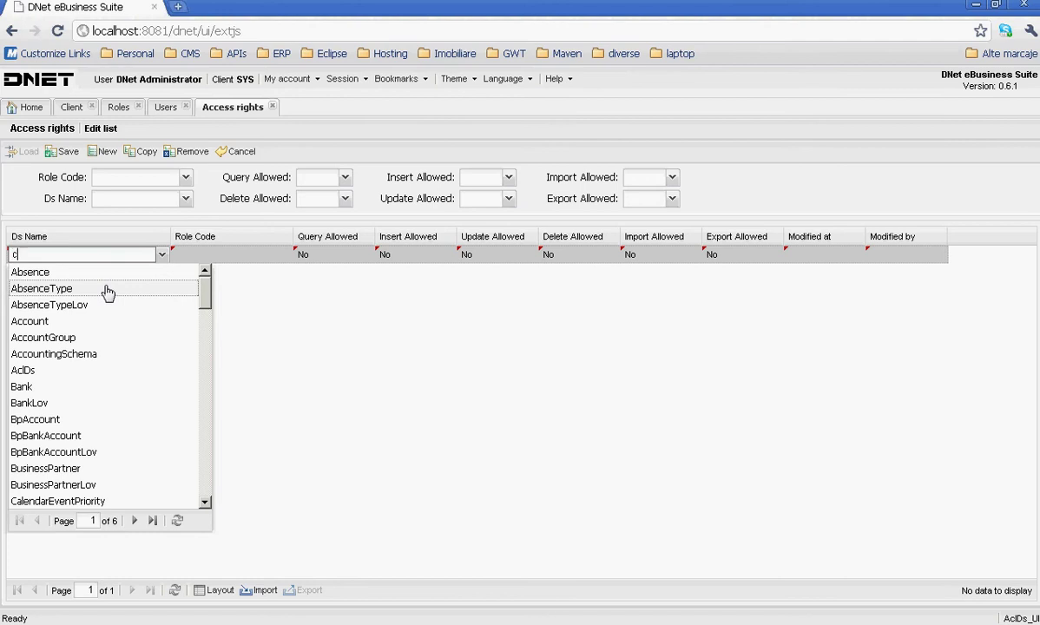
{"action": "type", "text": "oun"}
{"action": "left_click", "coordinate": [104, 289]}
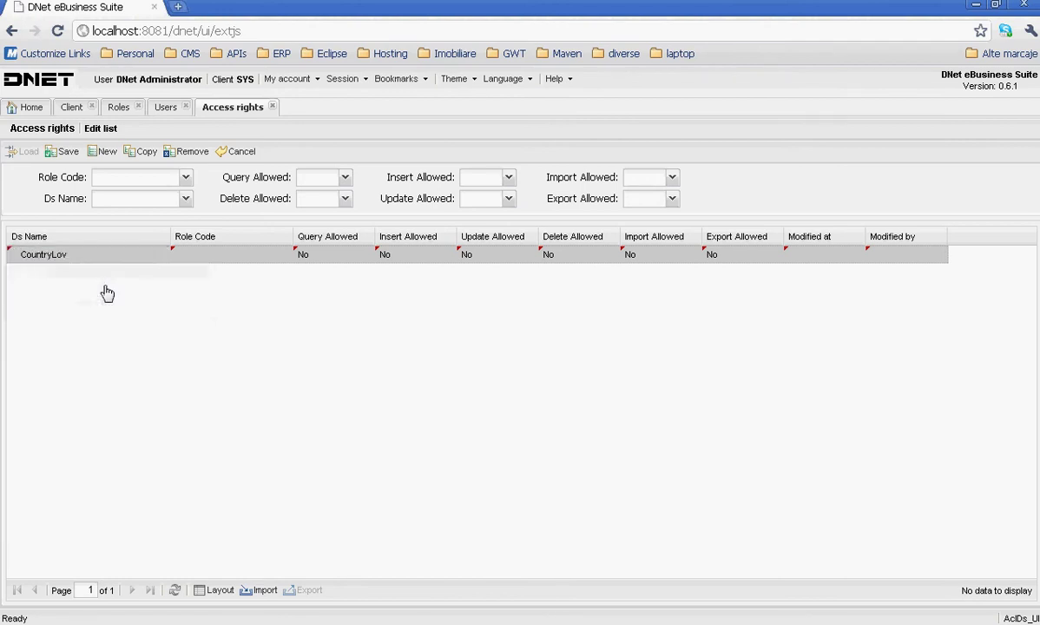
{"action": "left_click", "coordinate": [234, 254]}
{"action": "left_click", "coordinate": [285, 255]}
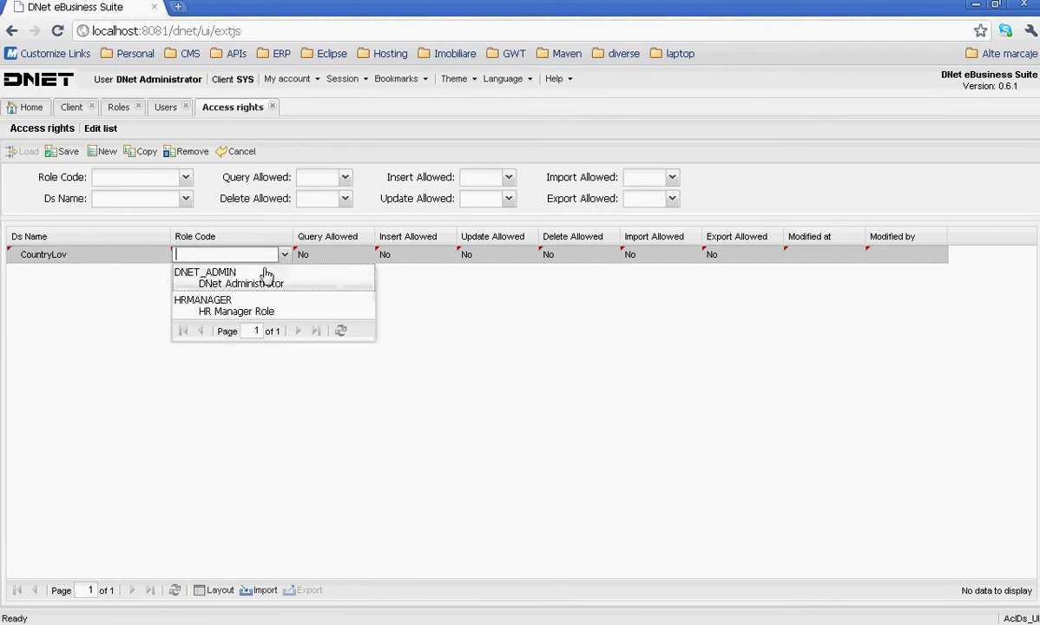
{"action": "left_click", "coordinate": [262, 307]}
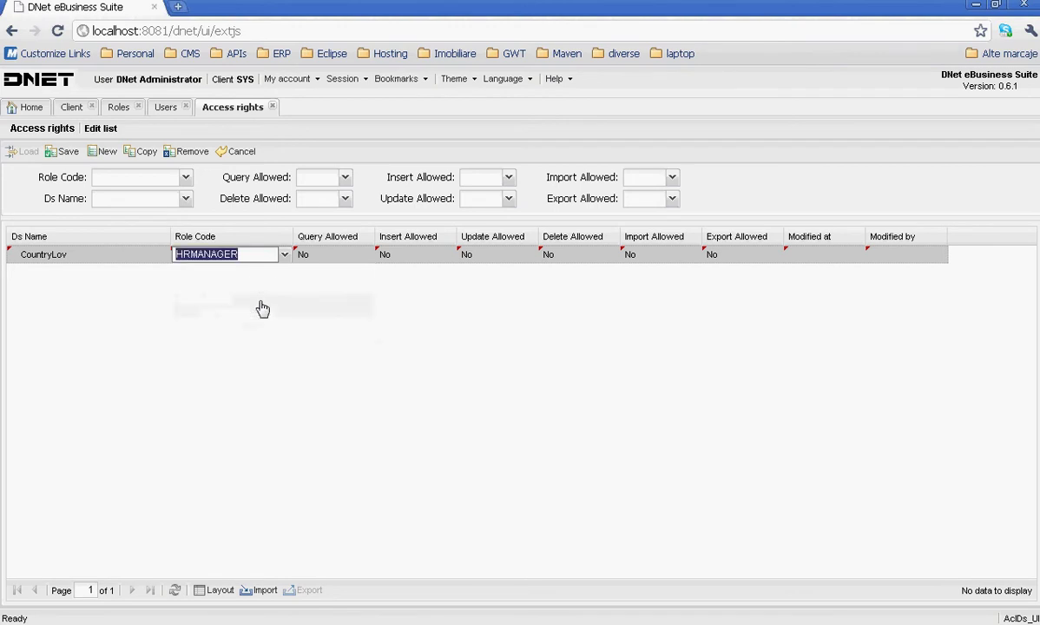
{"action": "left_click", "coordinate": [358, 257]}
{"action": "left_click", "coordinate": [367, 254]}
{"action": "left_click", "coordinate": [325, 272]}
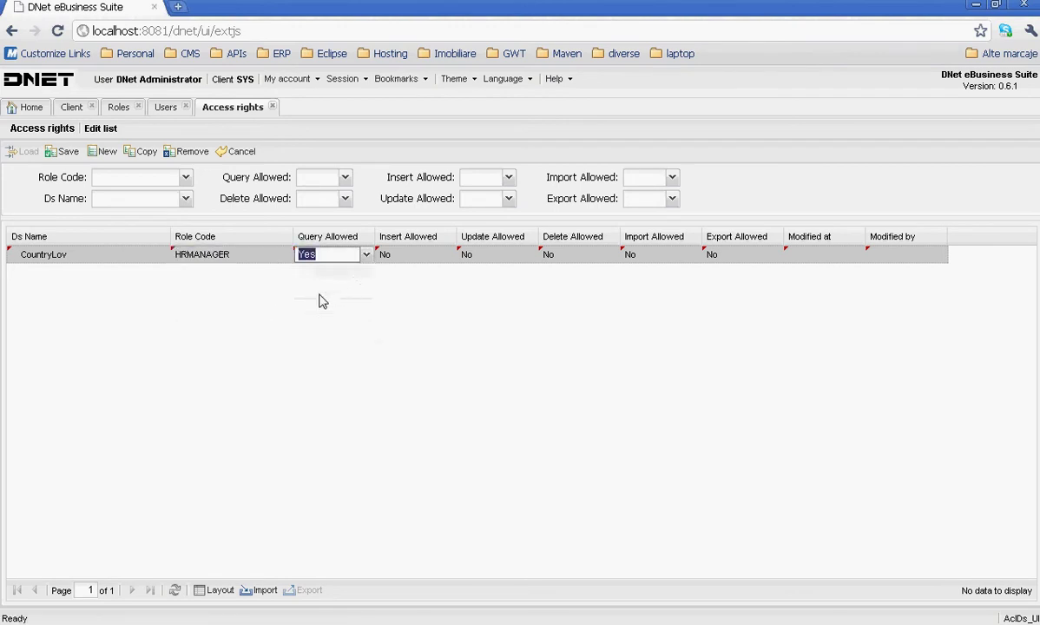
{"action": "left_click", "coordinate": [65, 153]}
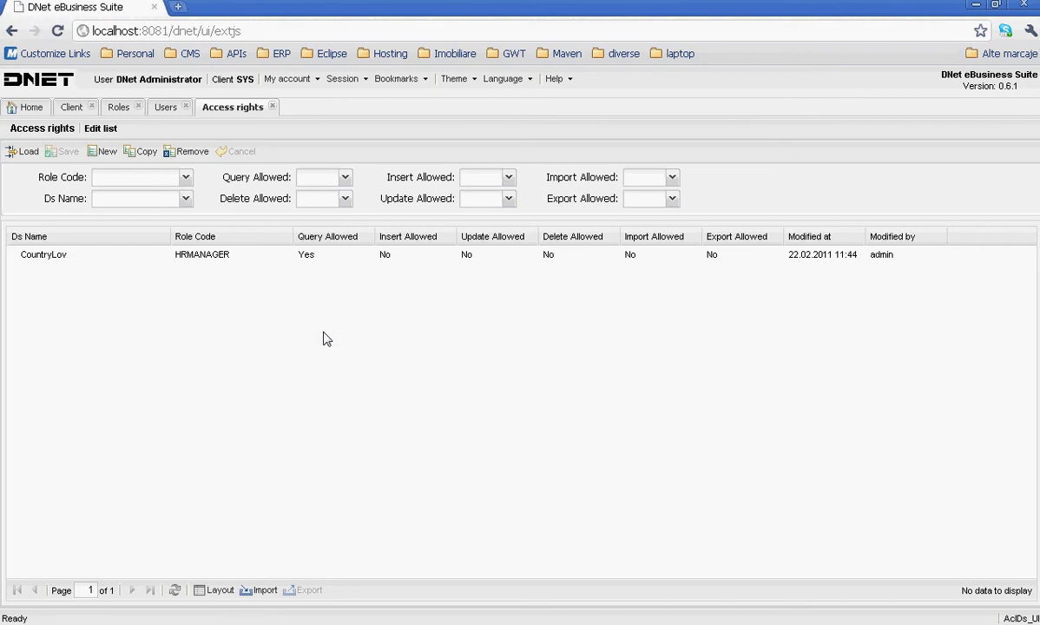
{"action": "key", "text": "alt+Tab"}
{"action": "left_click", "coordinate": [18, 194]}
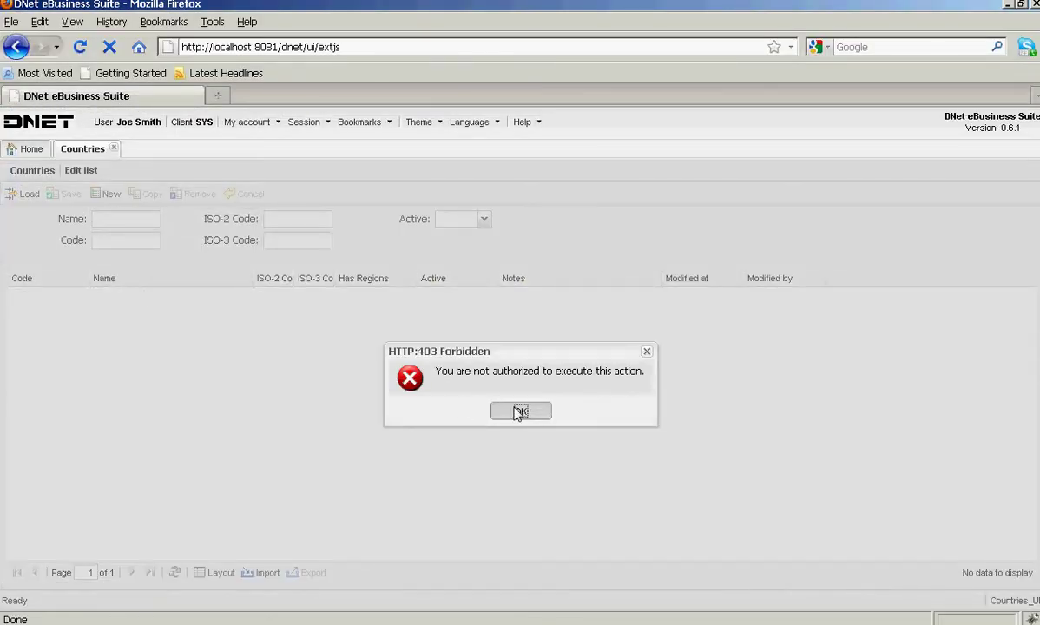
{"action": "left_click", "coordinate": [519, 410]}
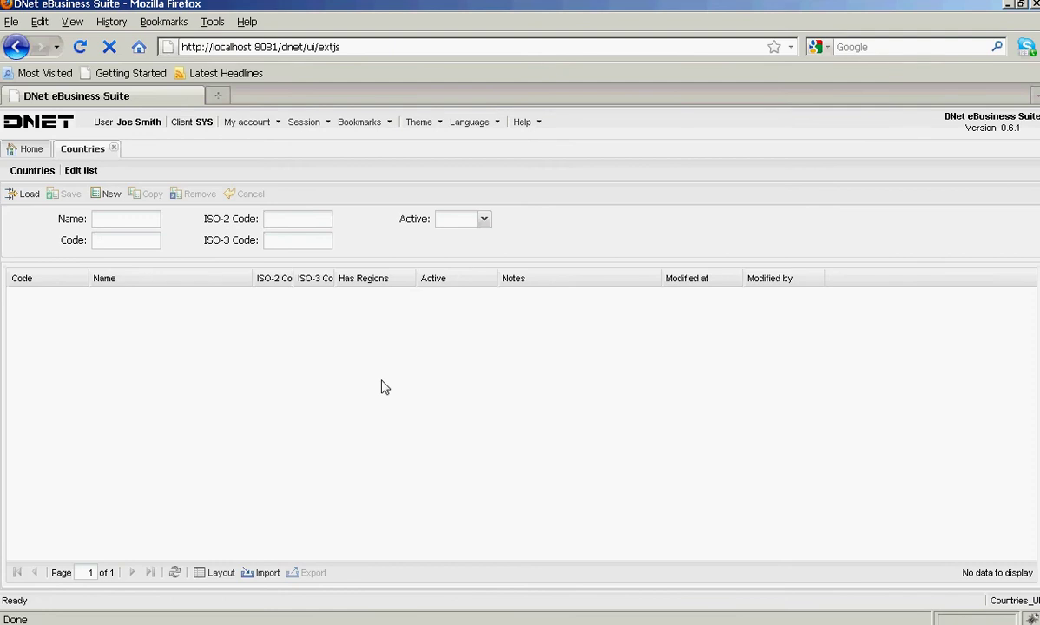
{"action": "key", "text": "alt+Tab"}
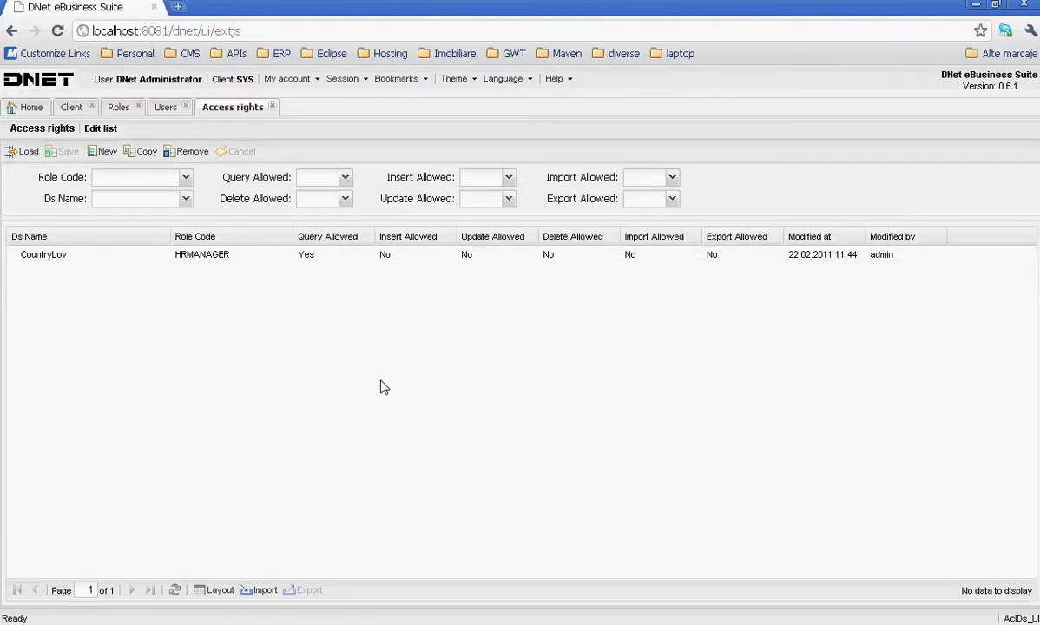
{"action": "left_click", "coordinate": [17, 151]}
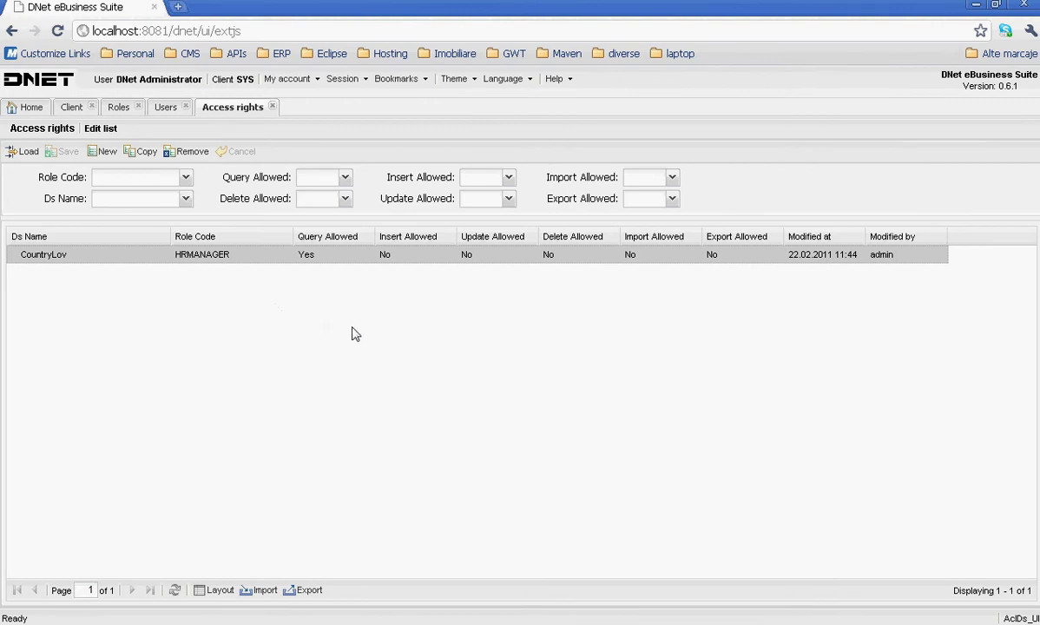
{"action": "key", "text": "alt+Tab"}
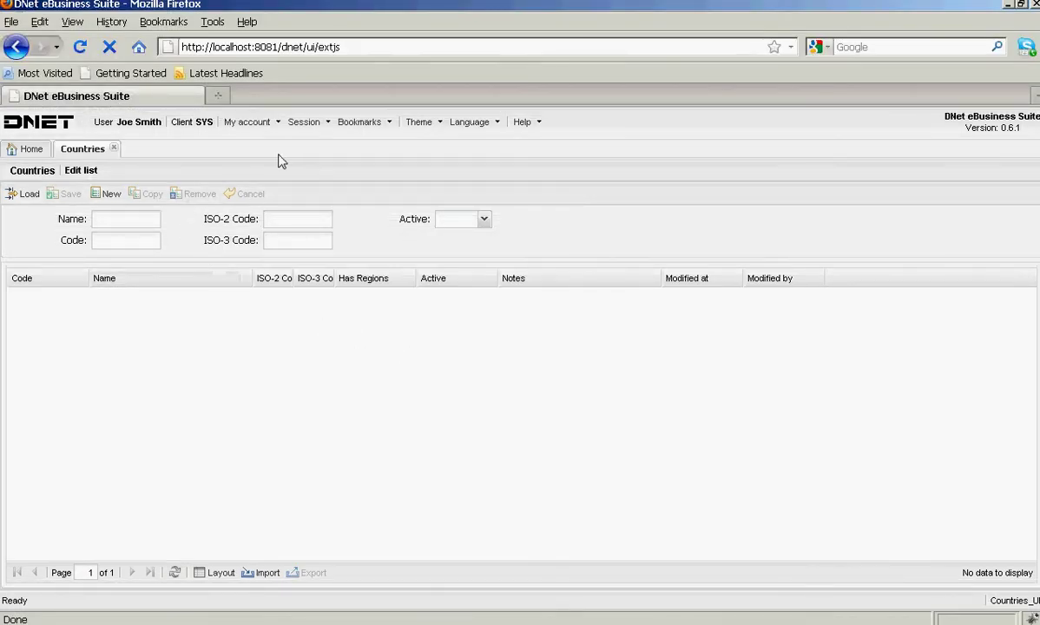
{"action": "left_click", "coordinate": [23, 196]}
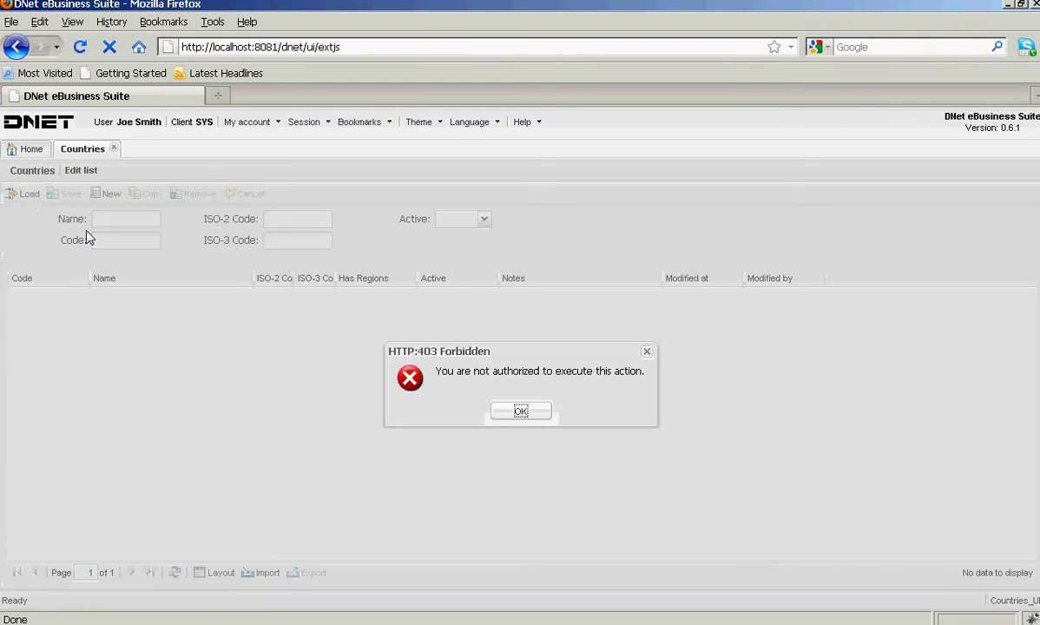
{"action": "left_click", "coordinate": [521, 412]}
{"action": "key", "text": "alt+Tab"}
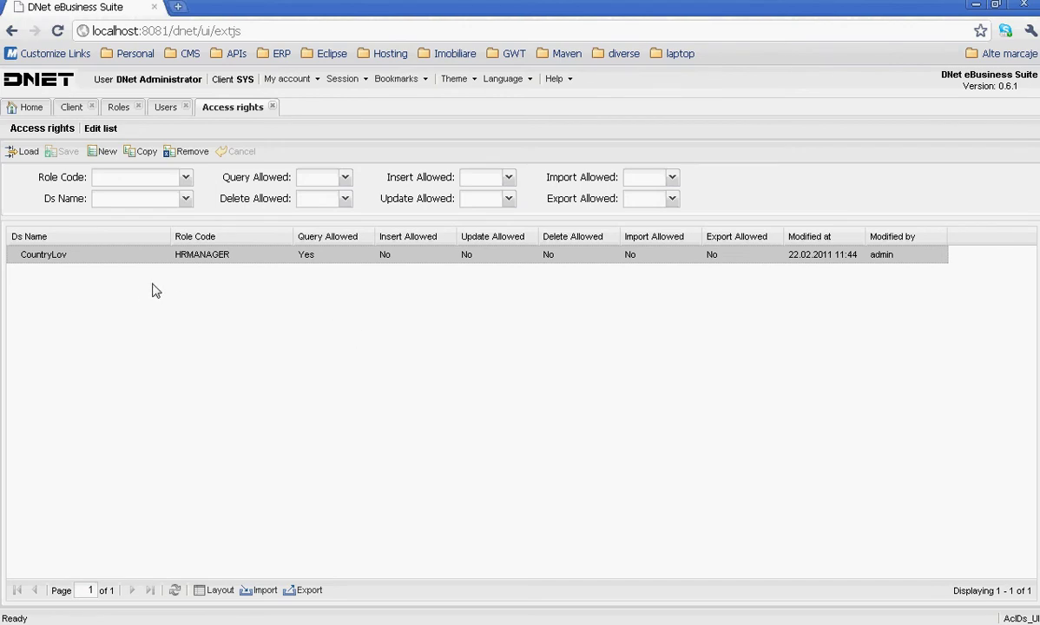
- Change the HRMANAGER rule's data source from CountryLov to Country and save it
{"action": "double_click", "coordinate": [143, 255]}
{"action": "left_click", "coordinate": [161, 254]}
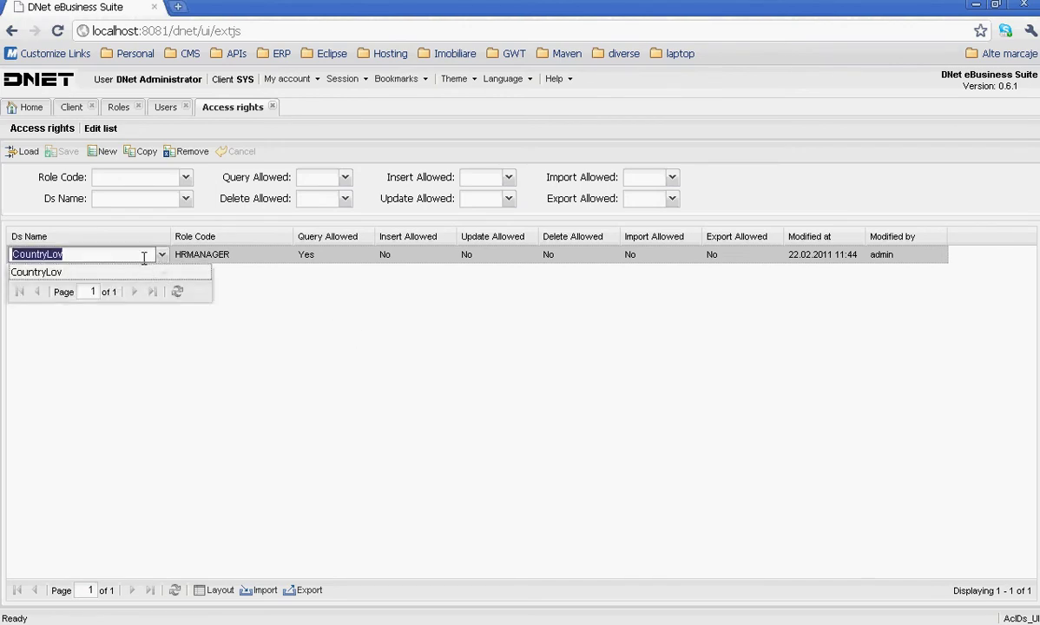
{"action": "type", "text": "co"}
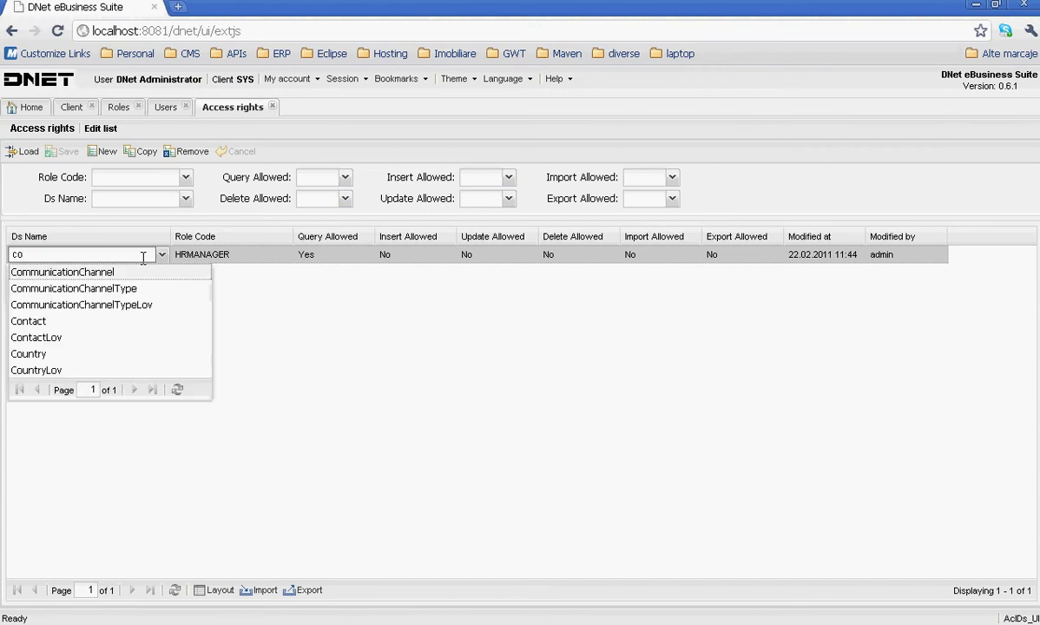
{"action": "key", "text": "Down"}
{"action": "key", "text": "Down"}
{"action": "key", "text": "Down"}
{"action": "key", "text": "Return"}
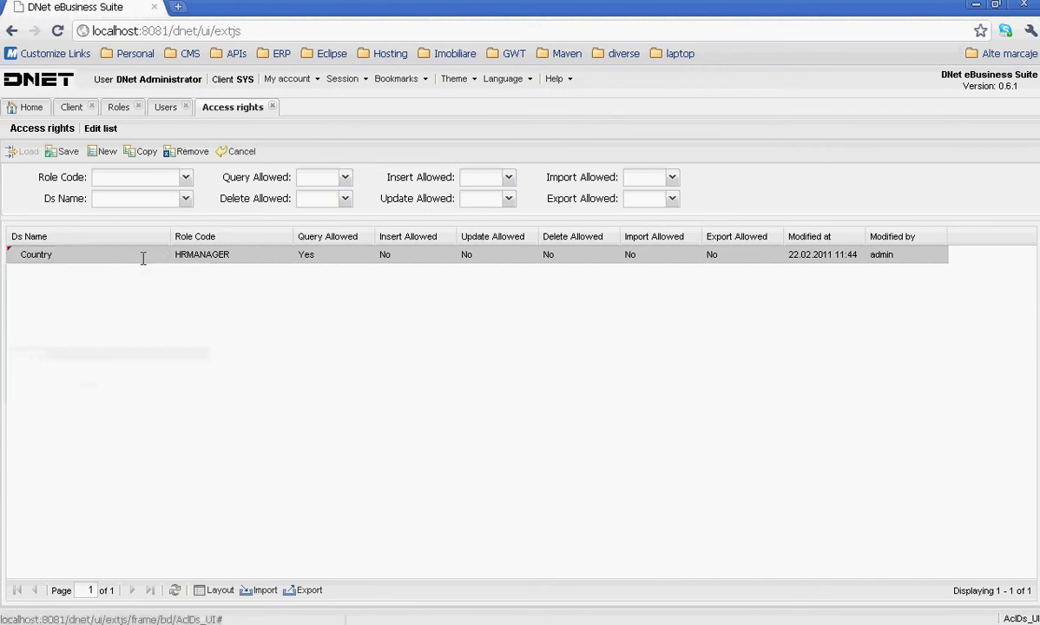
{"action": "left_click", "coordinate": [54, 152]}
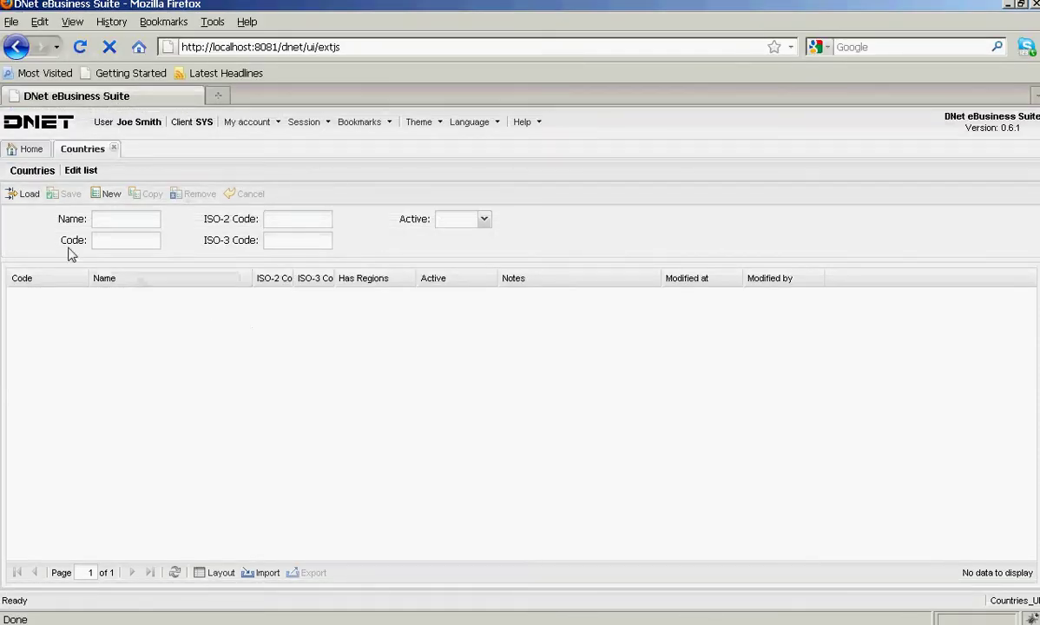
- As the test user, load the 245 countries, edit Afghanistan's name, and hit 403 Forbidden on save
{"action": "left_click", "coordinate": [25, 192]}
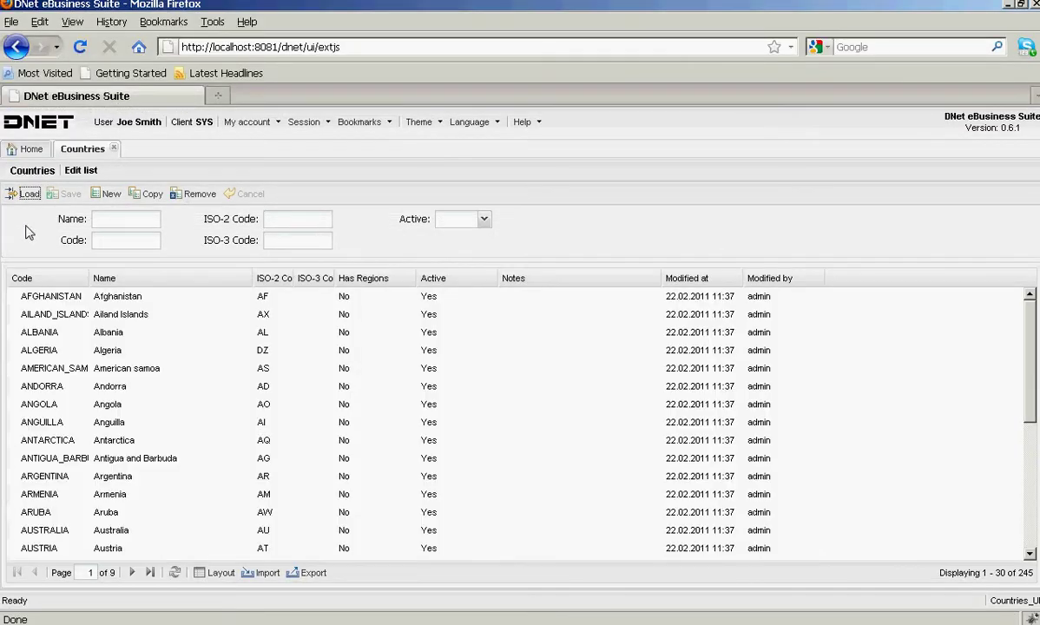
{"action": "left_click_drag", "start_coordinate": [91, 278], "coordinate": [162, 304]}
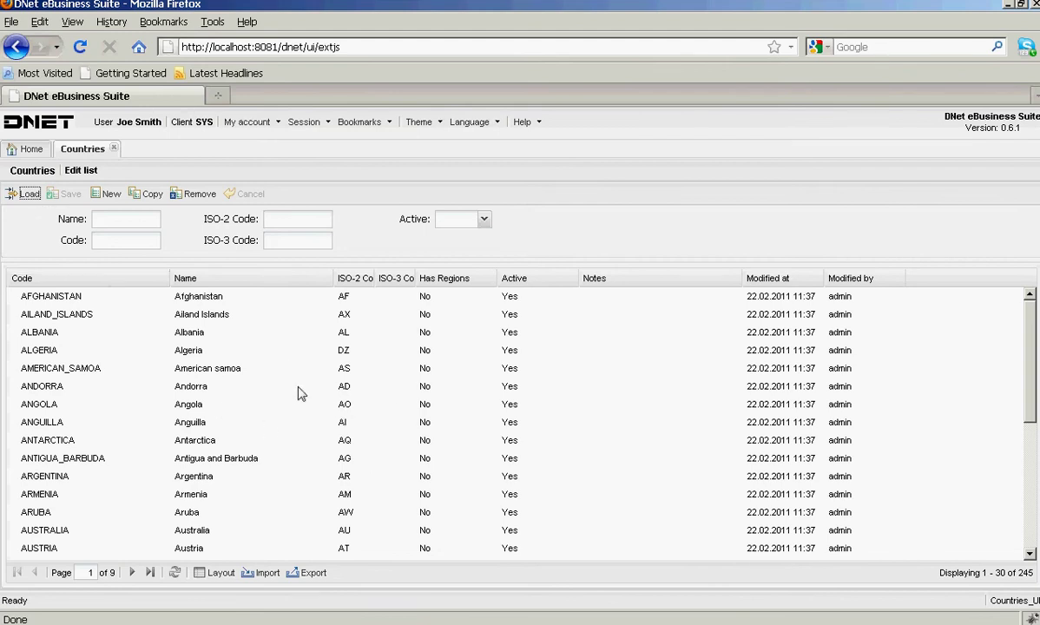
{"action": "double_click", "coordinate": [258, 300]}
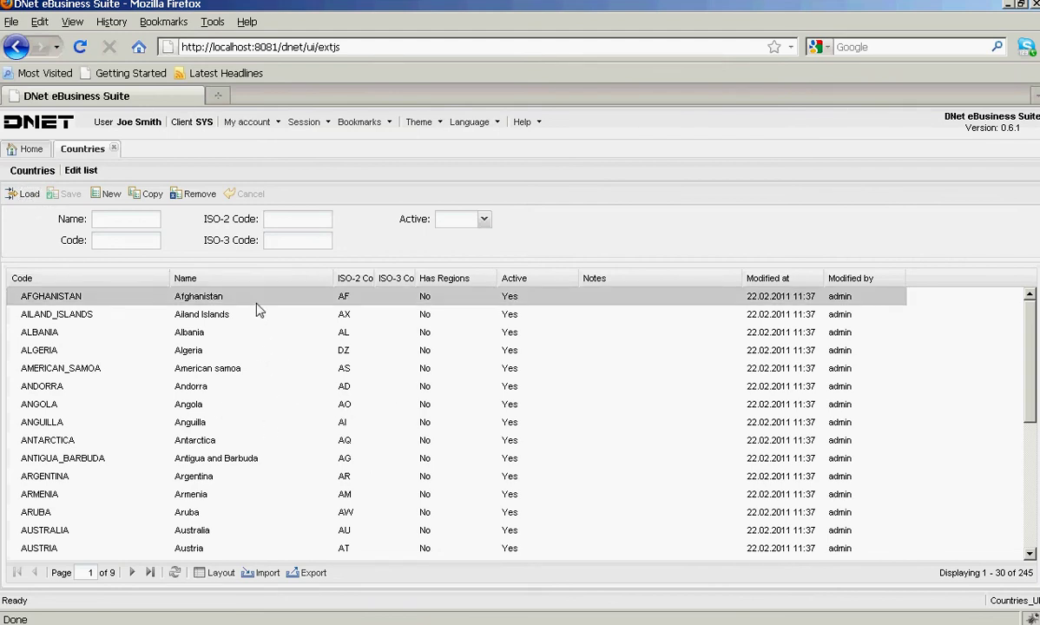
{"action": "type", "text": "sdfsdf"}
{"action": "left_click", "coordinate": [65, 243]}
{"action": "left_click", "coordinate": [66, 196]}
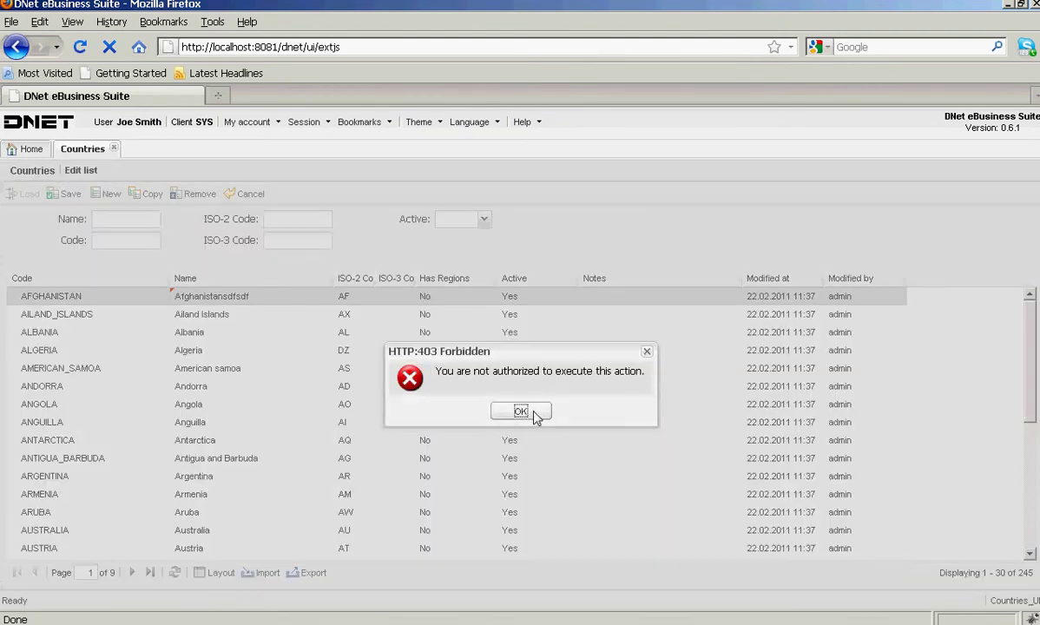
{"action": "left_click", "coordinate": [535, 412]}
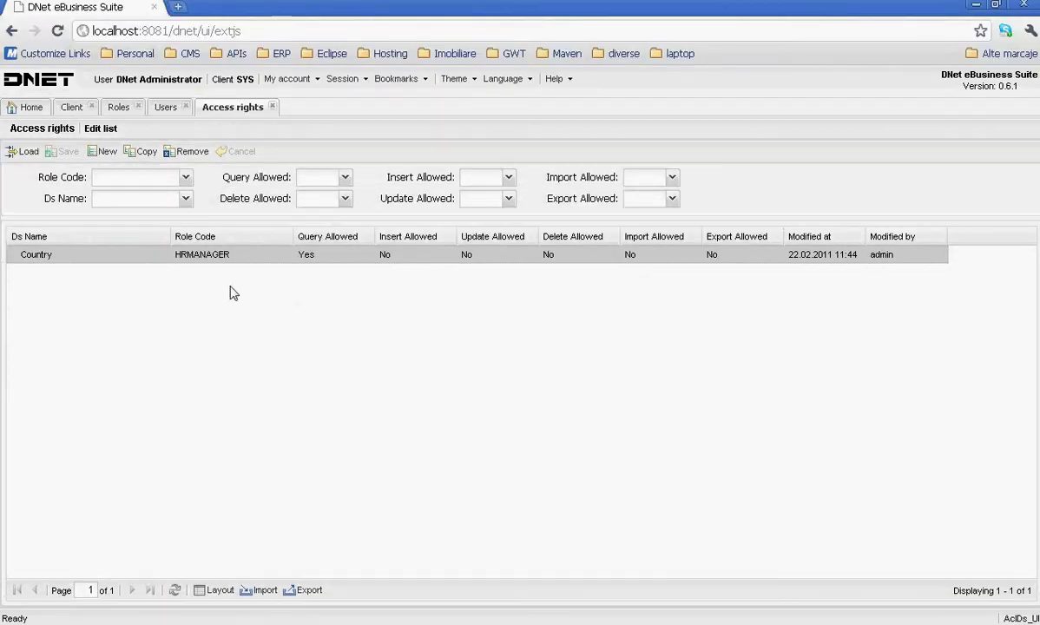
- Set HRMANAGER's Country Update Allowed to Yes and save the access right
{"action": "left_click", "coordinate": [493, 254]}
{"action": "left_click", "coordinate": [494, 254]}
{"action": "left_click", "coordinate": [513, 273]}
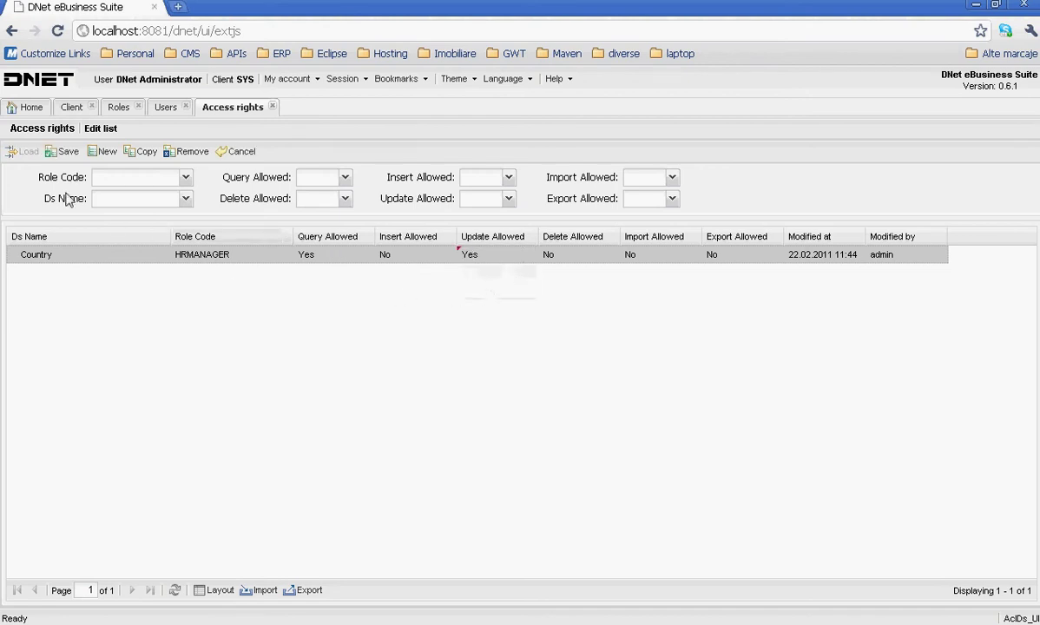
{"action": "left_click", "coordinate": [61, 152]}
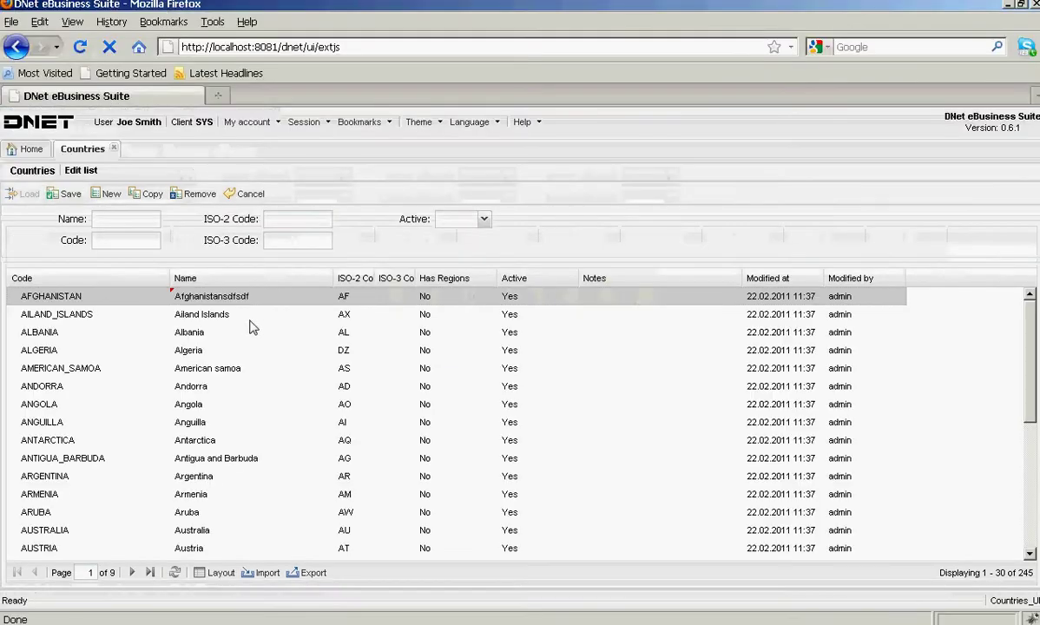
- As the test user, restore the AFGHANISTAN row's name to Afghanistan, save it, and return Home
{"action": "left_click", "coordinate": [66, 194]}
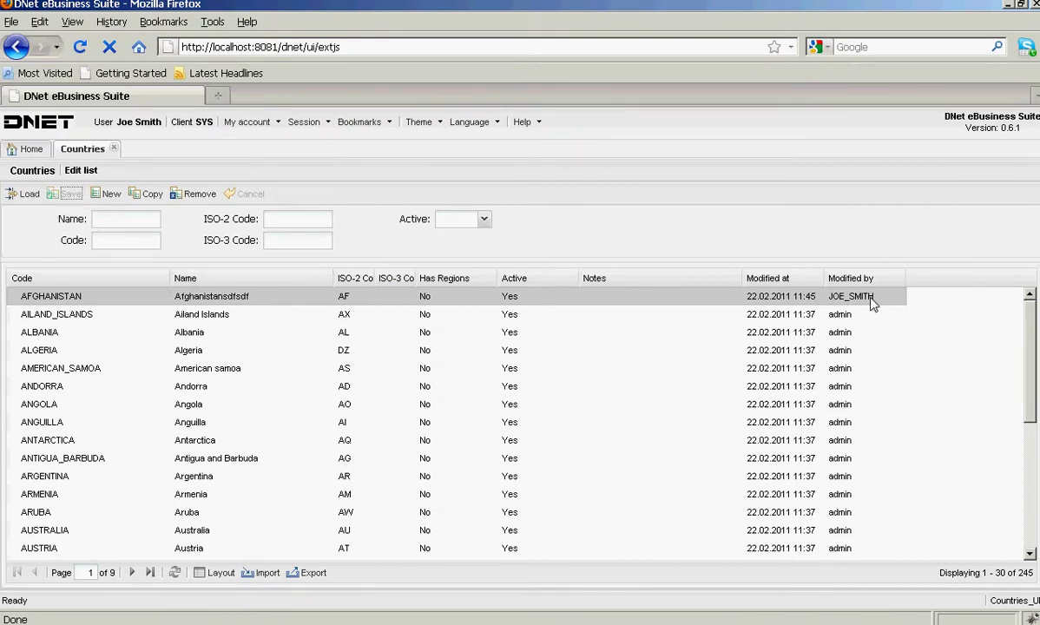
{"action": "double_click", "coordinate": [278, 300]}
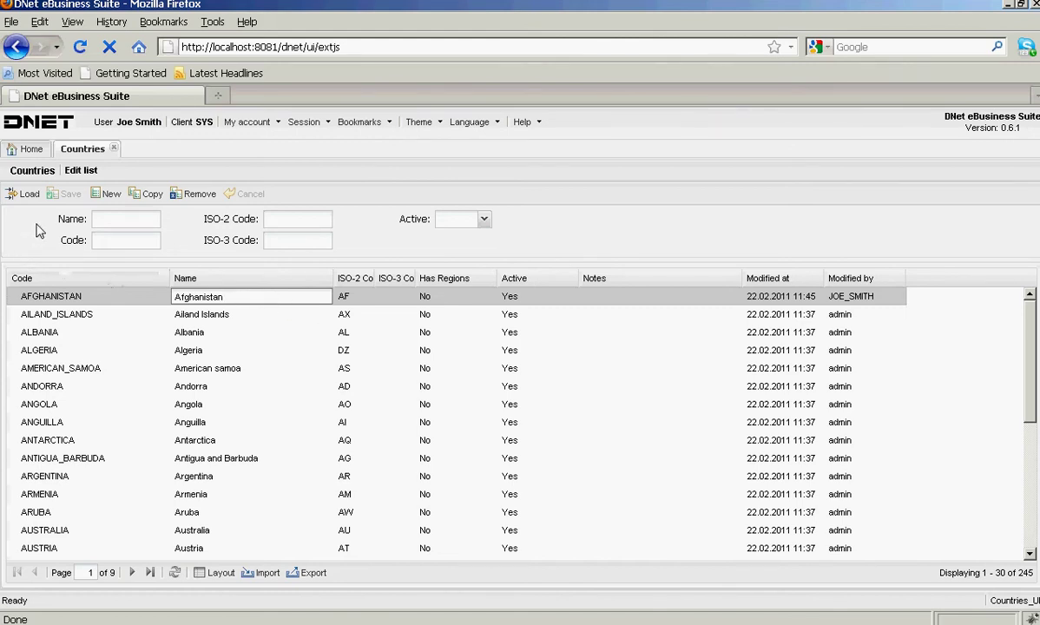
{"action": "left_click_drag", "start_coordinate": [36, 223], "coordinate": [64, 195]}
{"action": "left_click", "coordinate": [66, 194]}
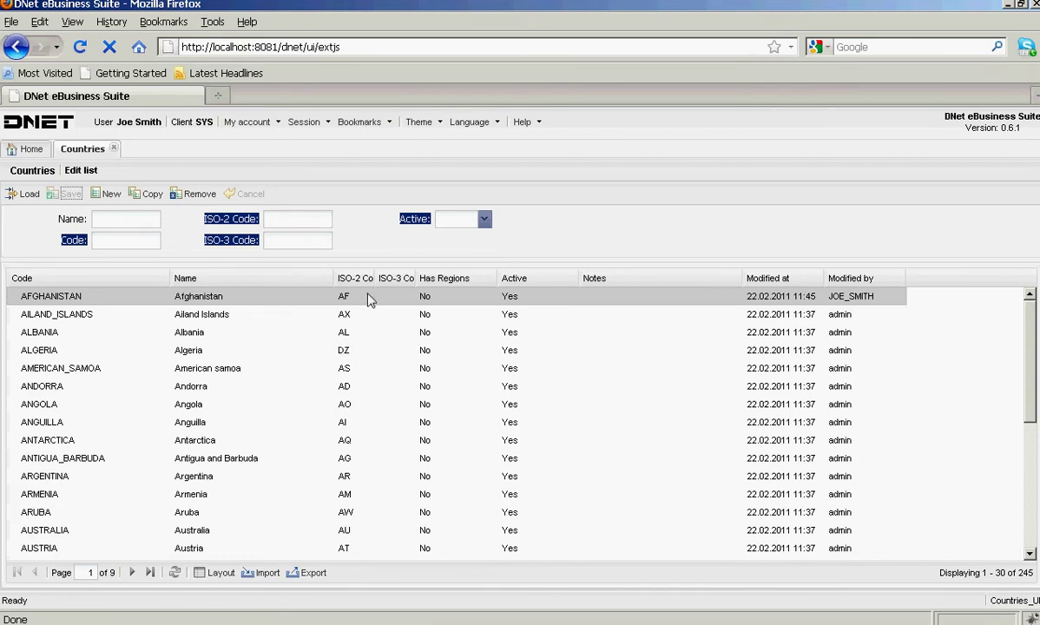
{"action": "left_click", "coordinate": [398, 232]}
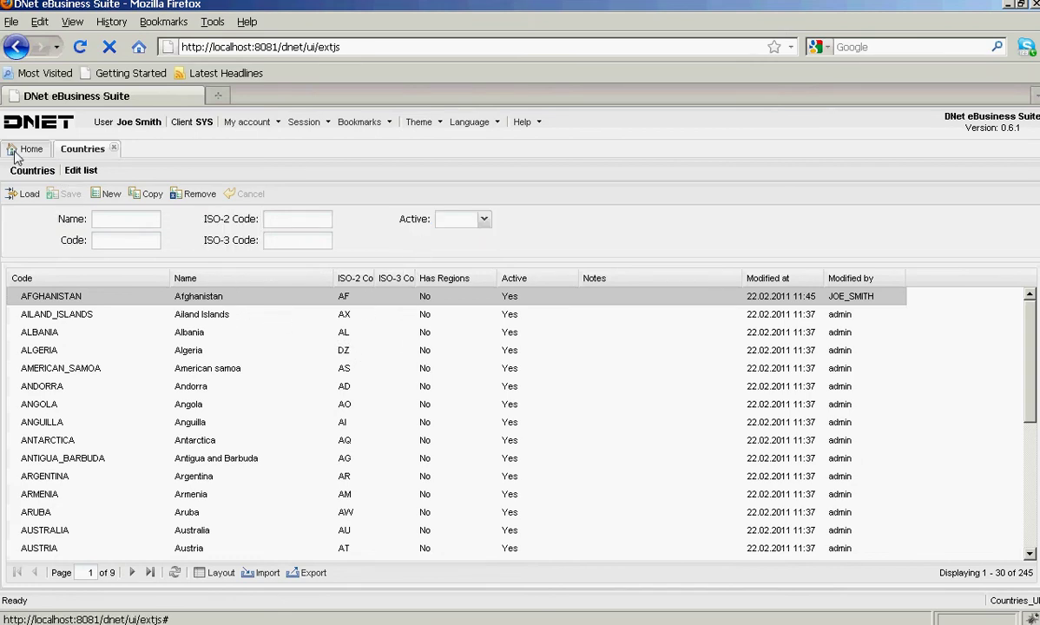
{"action": "left_click", "coordinate": [16, 148]}
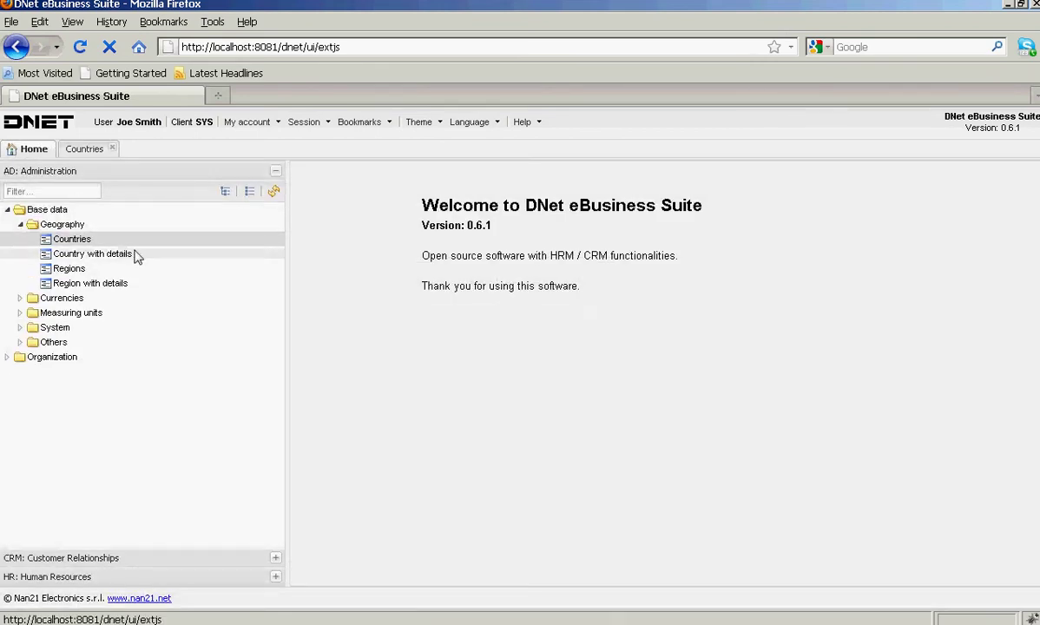
- Open Country with details, load countries with code R*, and dismiss the 403 Forbidden error
{"action": "left_click", "coordinate": [19, 299]}
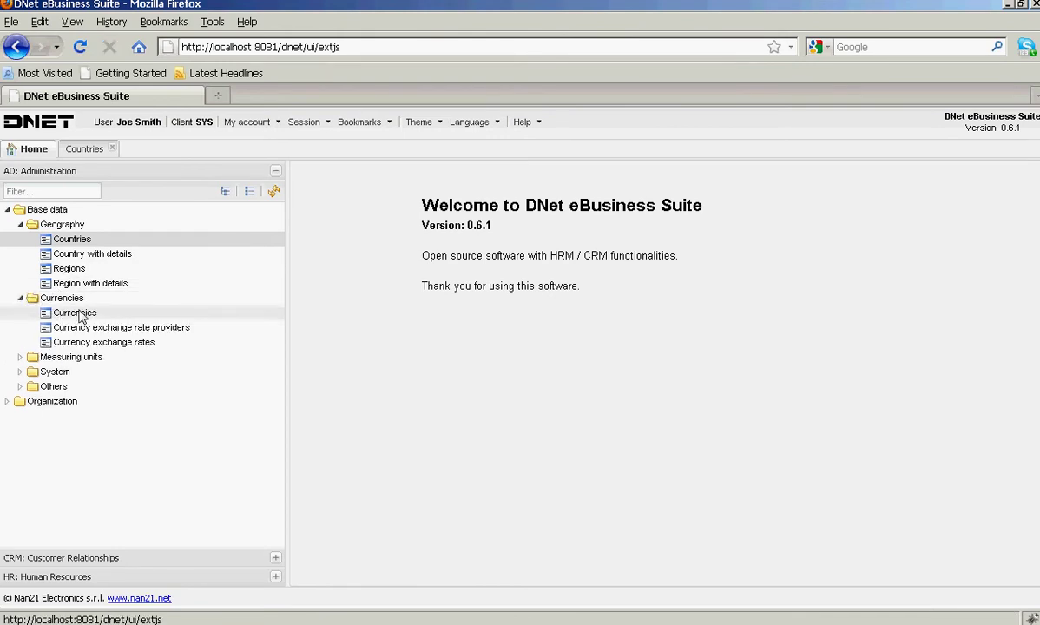
{"action": "left_click", "coordinate": [78, 257]}
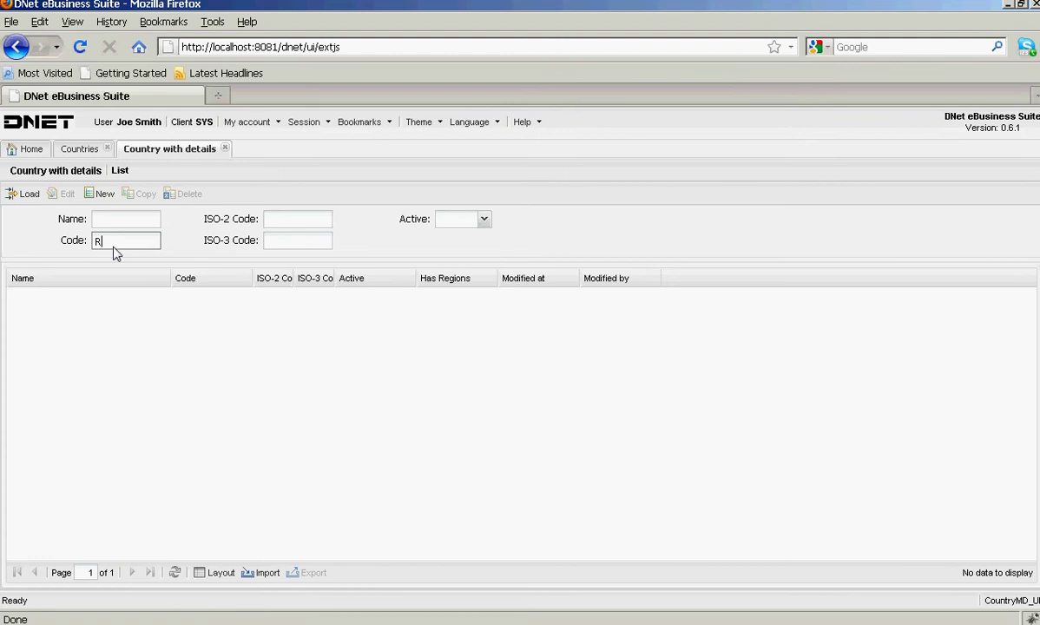
{"action": "left_click", "coordinate": [22, 193]}
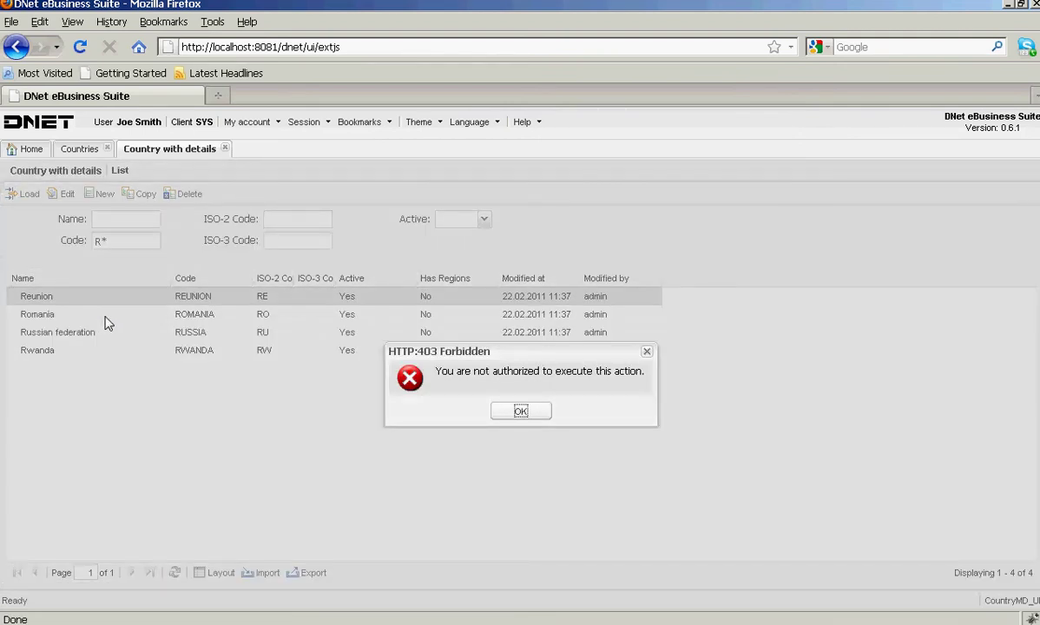
{"action": "left_click", "coordinate": [521, 412]}
- Open Romania's details past a second 403 error, then add a blank access-rights row
{"action": "left_click", "coordinate": [128, 318]}
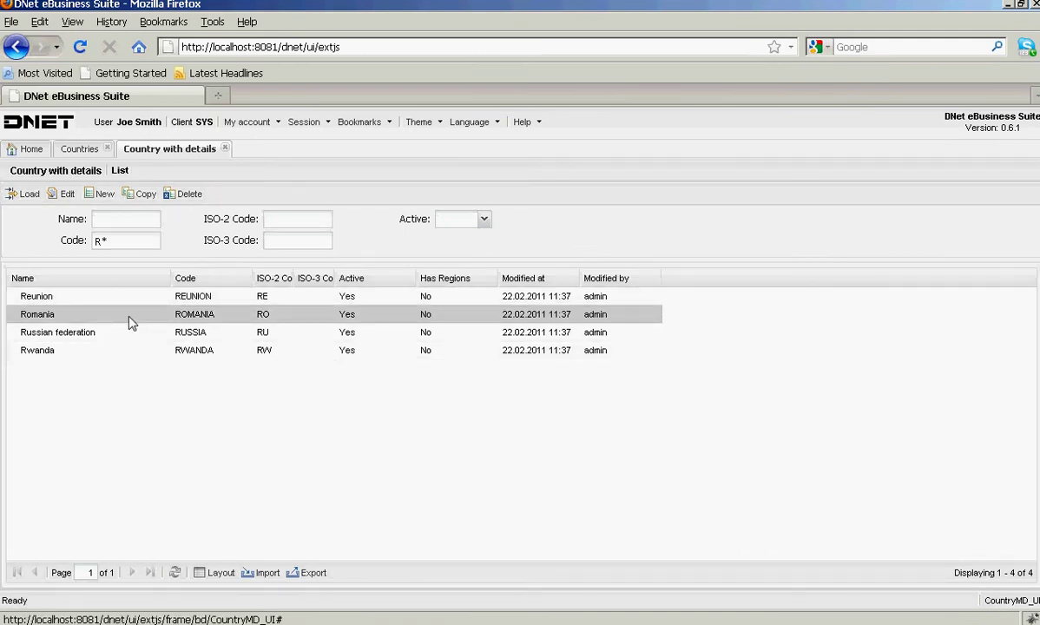
{"action": "double_click", "coordinate": [130, 318]}
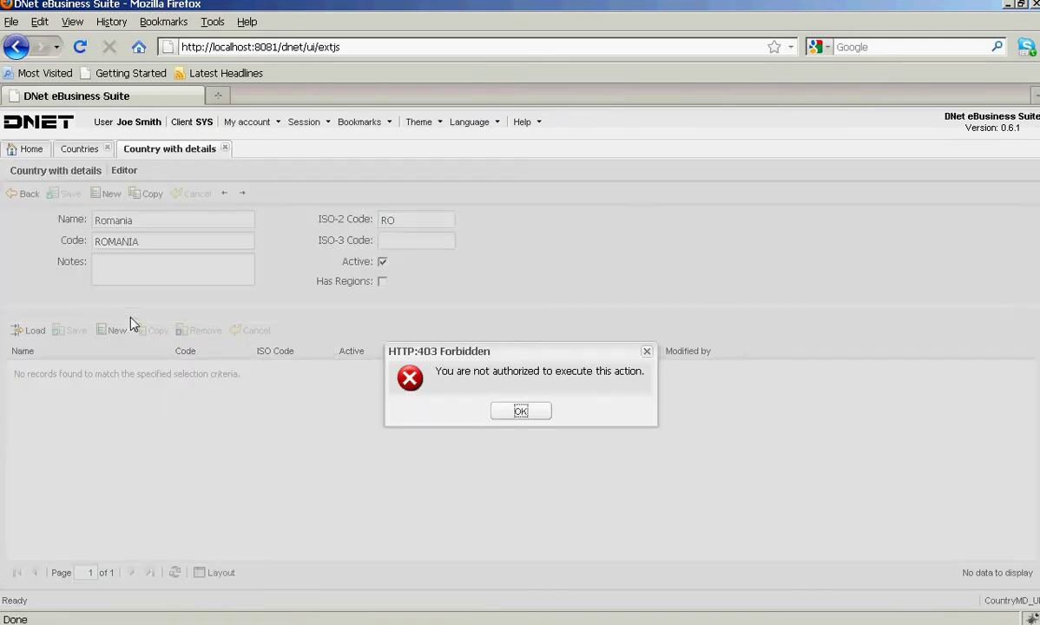
{"action": "left_click", "coordinate": [520, 413]}
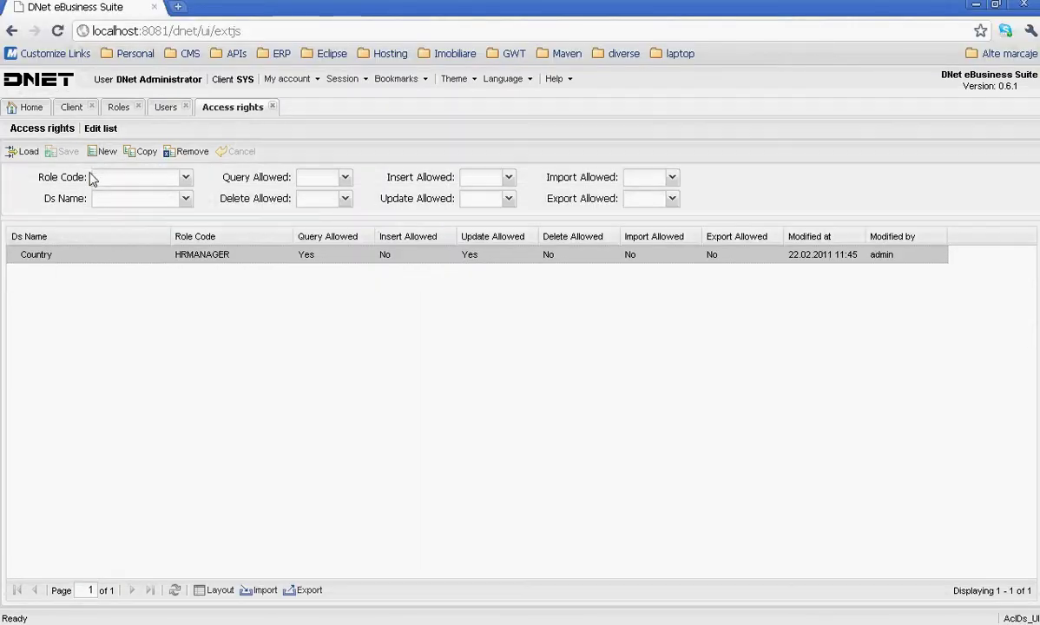
{"action": "left_click", "coordinate": [101, 152]}
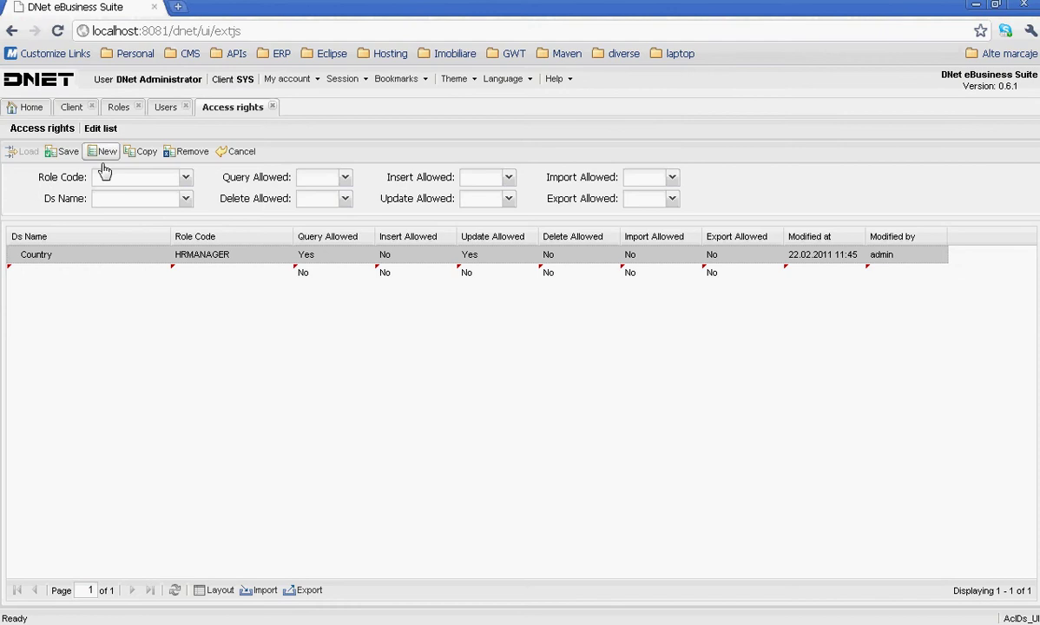
- In the new access-rights row, set Ds Name to Region and Role Code to HRMANAGER
{"action": "left_click", "coordinate": [106, 275]}
{"action": "left_click", "coordinate": [160, 274]}
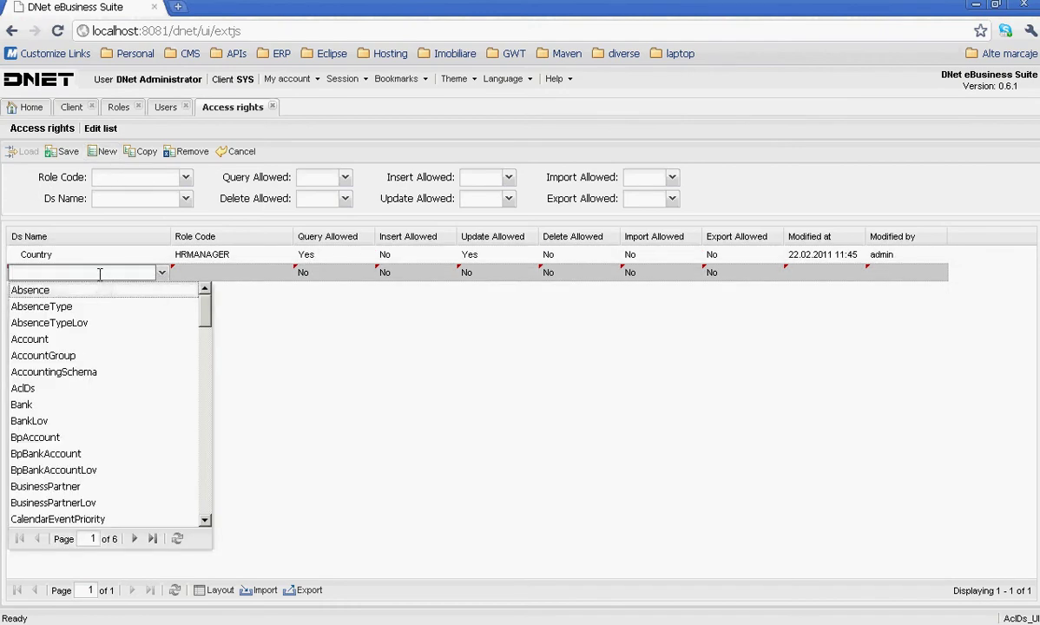
{"action": "type", "text": "reg"}
{"action": "key", "text": "Return"}
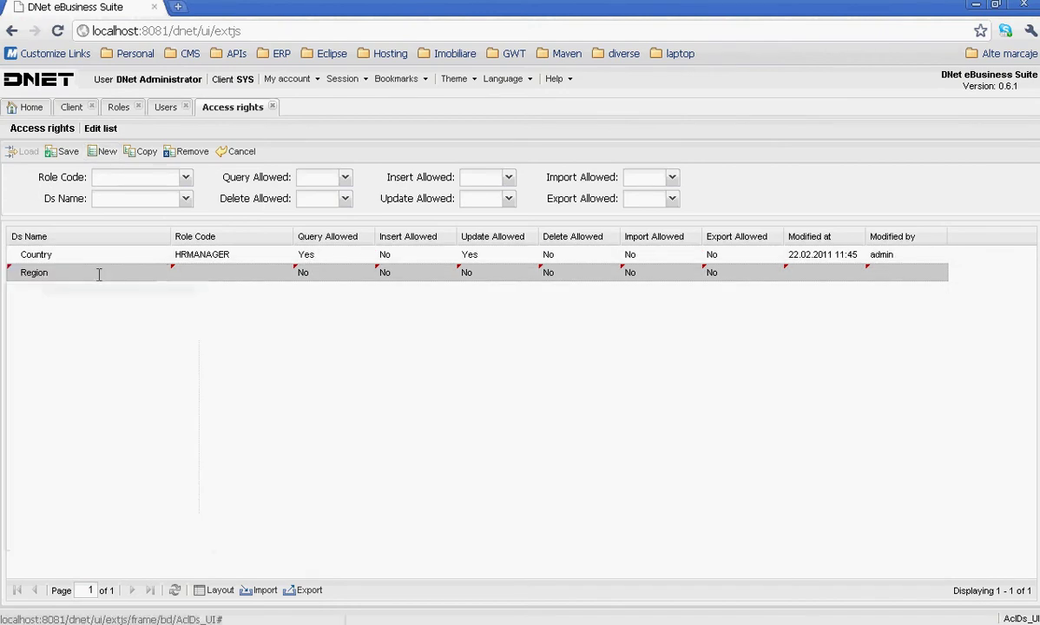
{"action": "left_click", "coordinate": [196, 253]}
{"action": "left_click", "coordinate": [258, 275]}
{"action": "left_click", "coordinate": [284, 272]}
{"action": "left_click", "coordinate": [232, 322]}
- Set the Region rule's Query Allowed to Yes and save it
{"action": "left_click", "coordinate": [336, 275]}
{"action": "left_click", "coordinate": [366, 272]}
{"action": "left_click", "coordinate": [312, 288]}
{"action": "left_click", "coordinate": [328, 316]}
{"action": "left_click", "coordinate": [54, 152]}
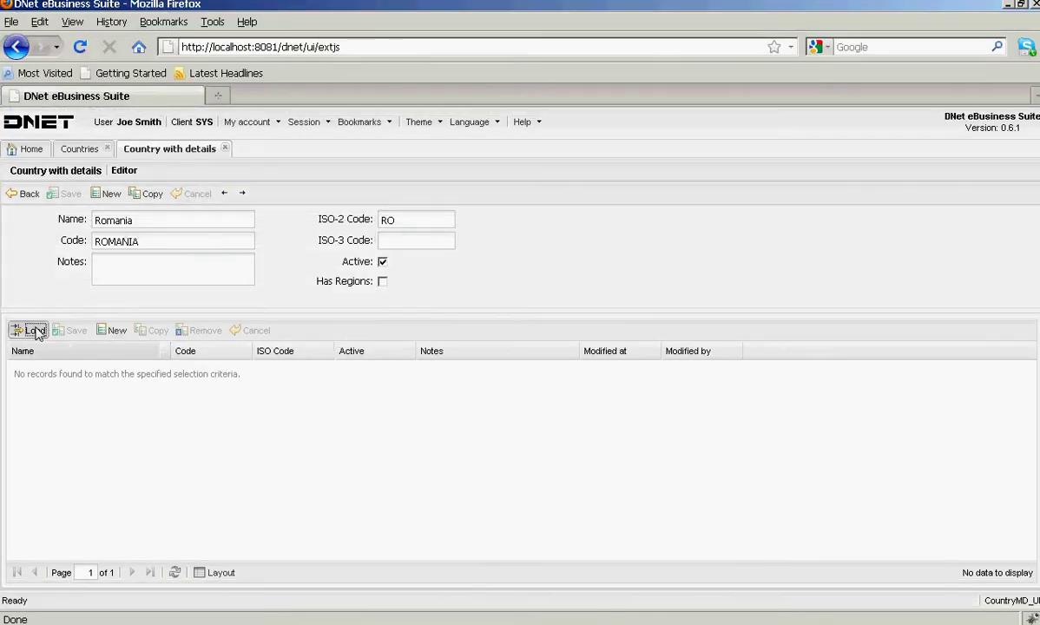
- Load the regions grid in the test user's Romania country editor
{"action": "left_click", "coordinate": [32, 330]}
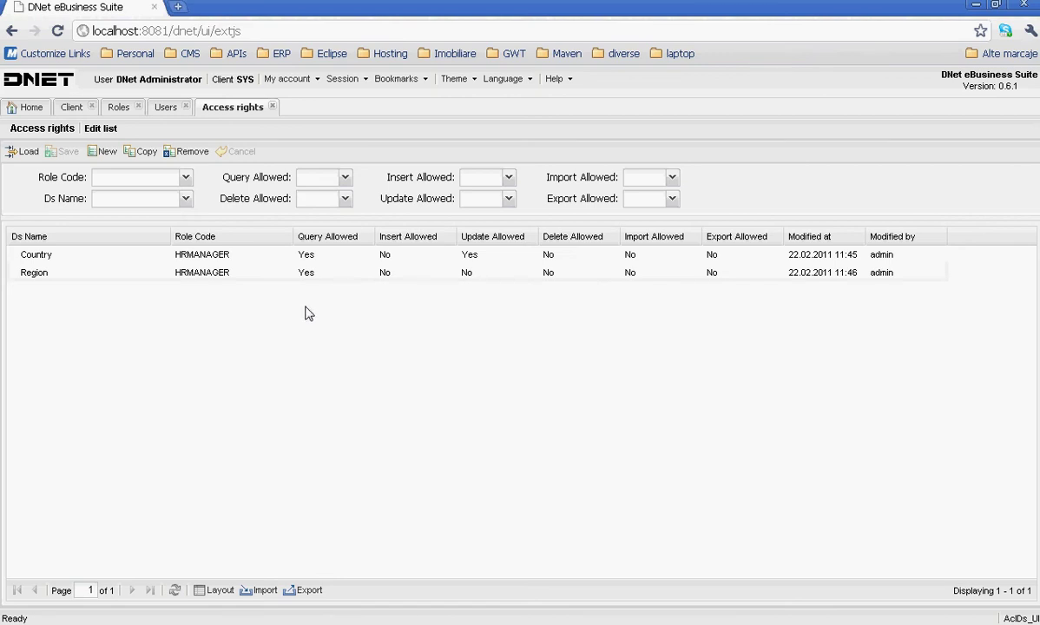
- Change the System Client's Default Ds Access Rule from deny to allow and save
{"action": "left_click", "coordinate": [73, 109]}
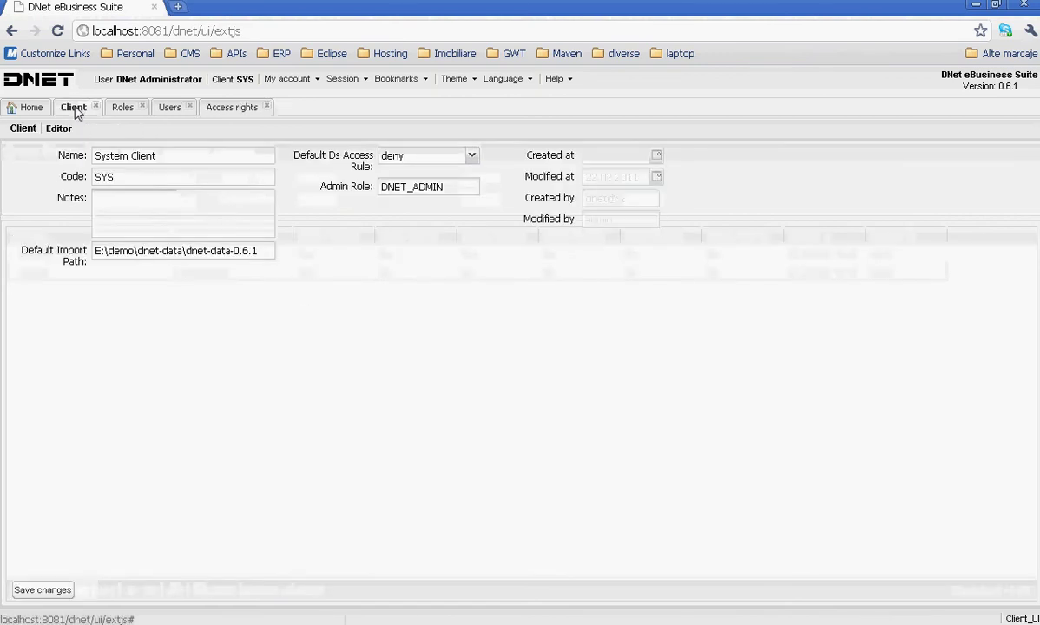
{"action": "left_click", "coordinate": [392, 157]}
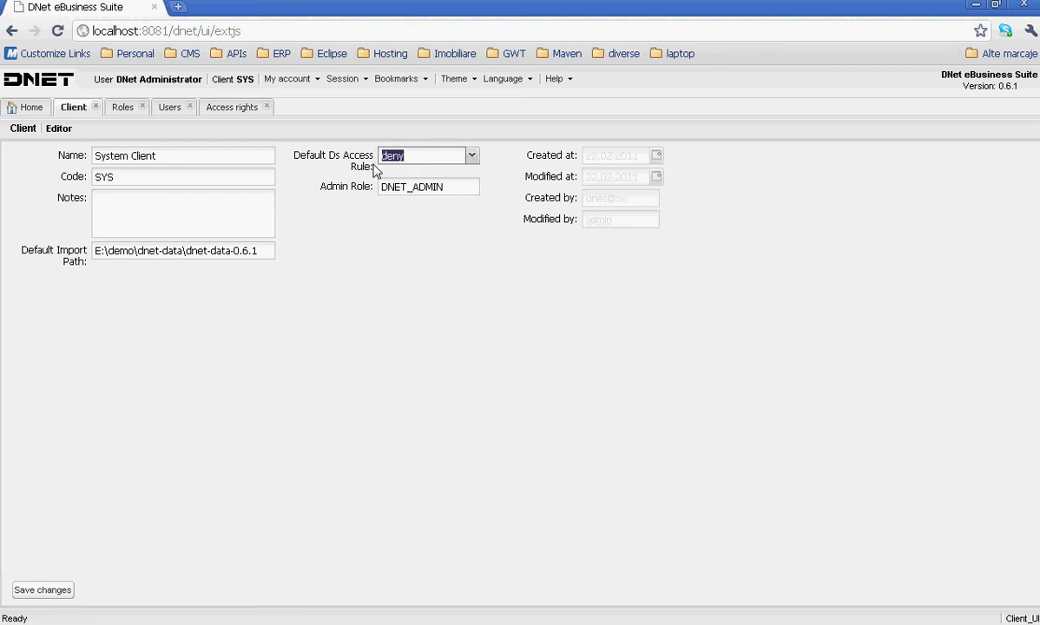
{"action": "type", "text": "a"}
{"action": "left_click", "coordinate": [380, 168]}
{"action": "left_click", "coordinate": [39, 594]}
- Create and save an active role 'Geographical data read only role' with code GEO_READ_ONLY
{"action": "left_click", "coordinate": [121, 107]}
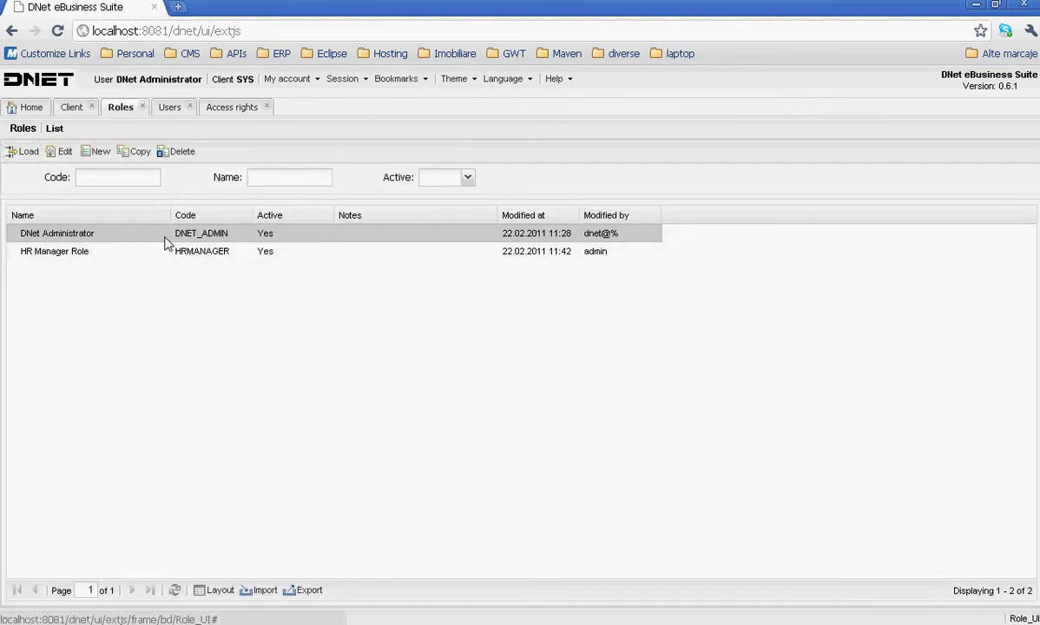
{"action": "left_click", "coordinate": [26, 153]}
{"action": "left_click", "coordinate": [94, 152]}
{"action": "left_click", "coordinate": [145, 178]}
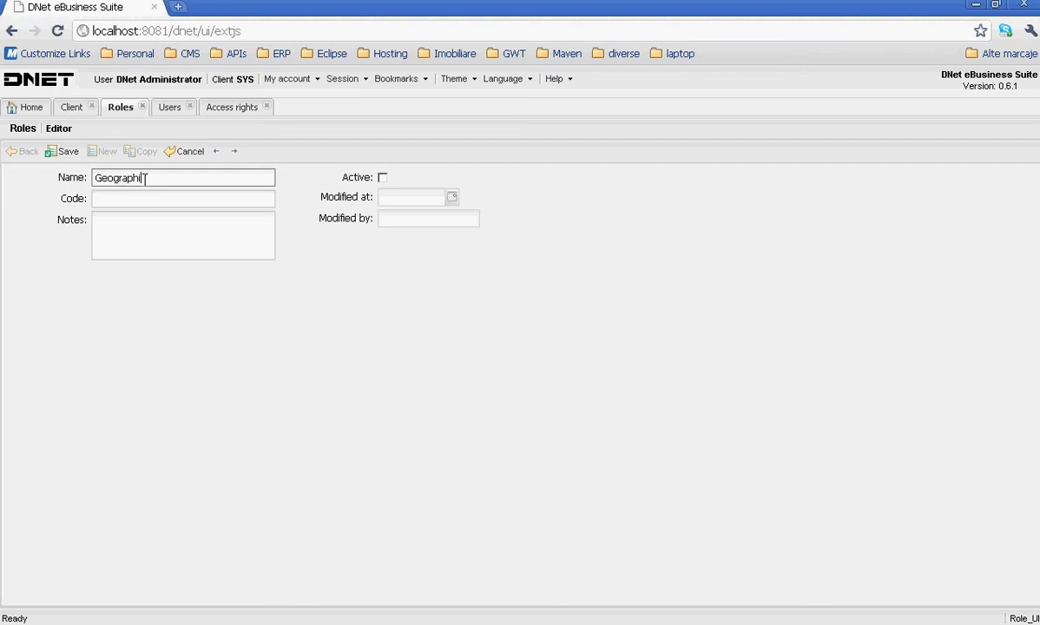
{"action": "type", "text": "data read only role"}
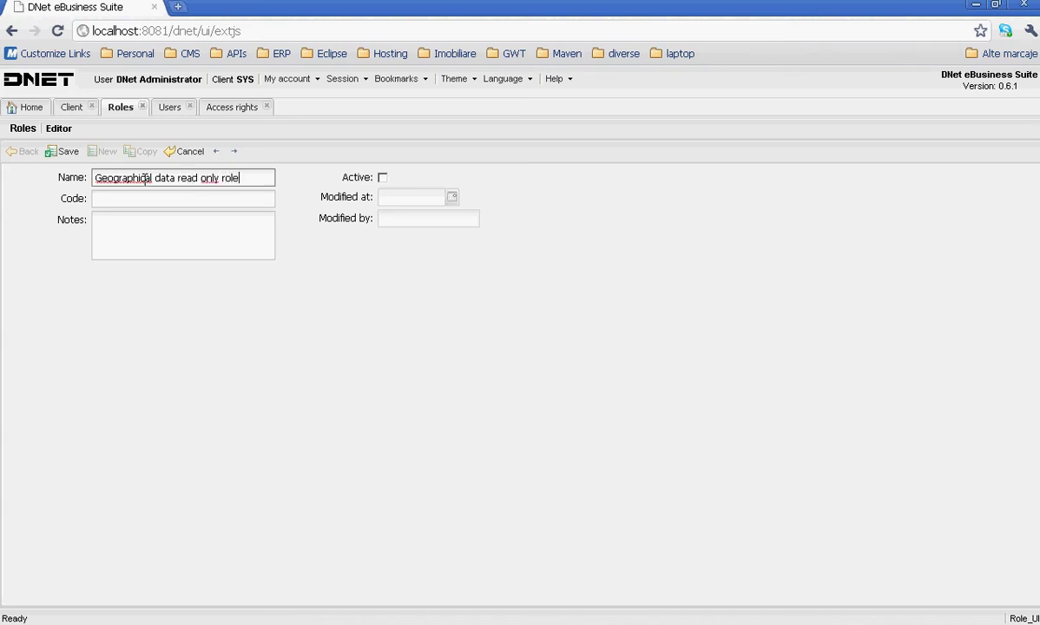
{"action": "key", "text": "Tab"}
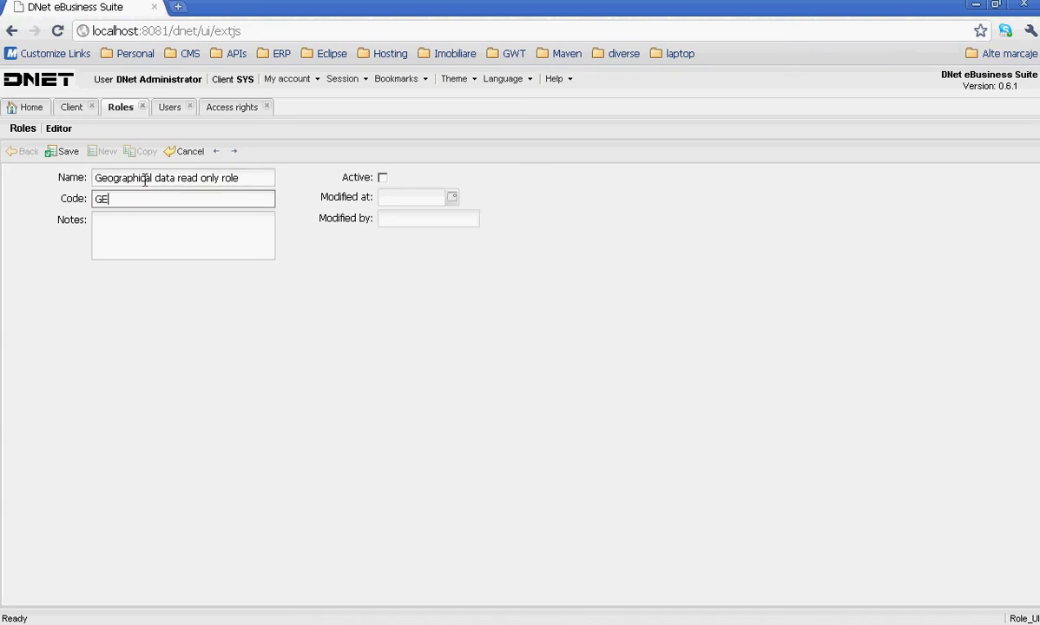
{"action": "type", "text": "GEO_READ_ONLY"}
{"action": "left_click", "coordinate": [382, 177]}
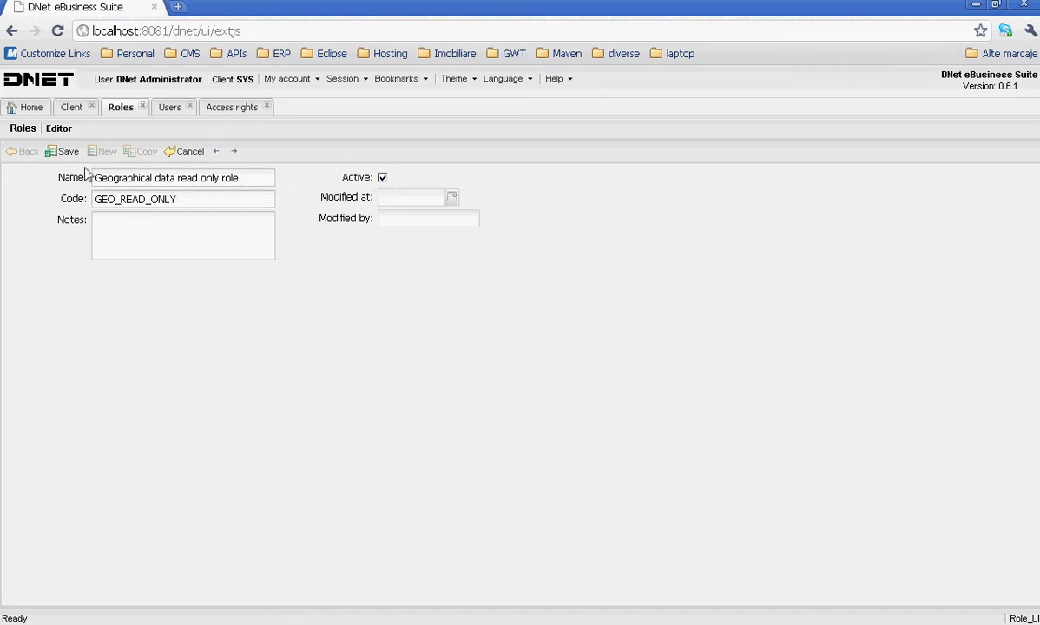
{"action": "left_click", "coordinate": [61, 152]}
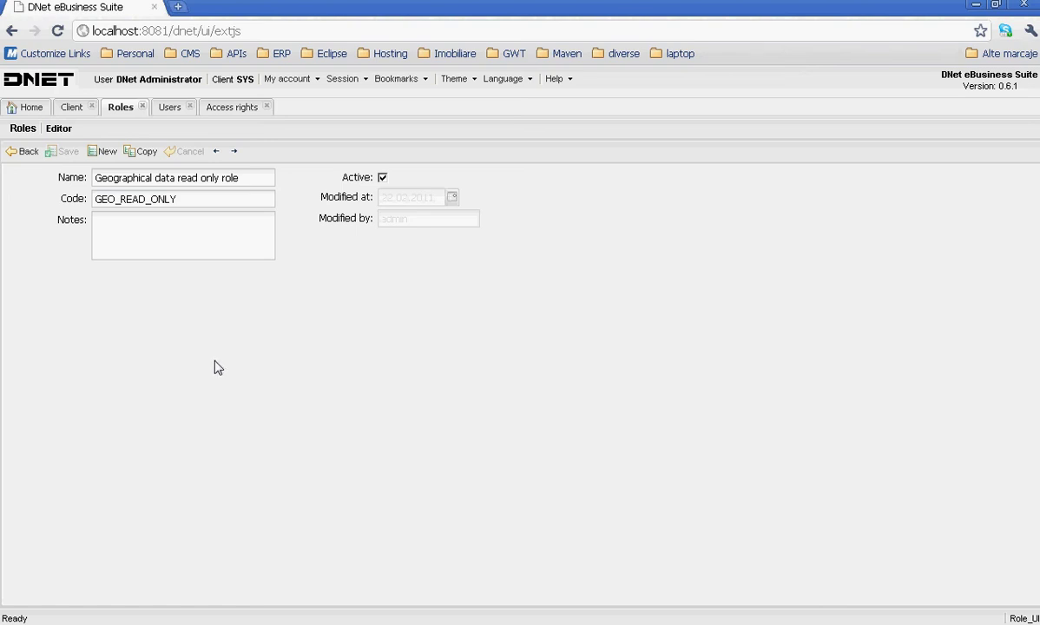
{"action": "left_click", "coordinate": [21, 154]}
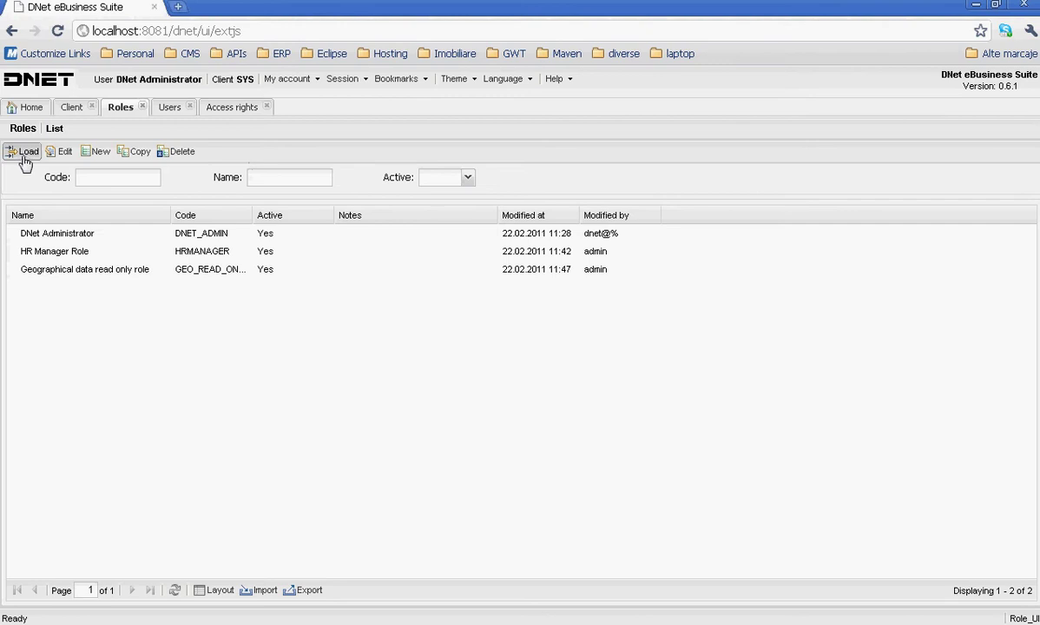
- Swap the test user's HRMANAGER role for GEO_READ_ONLY, then reload the Access rights list
{"action": "left_click", "coordinate": [24, 154]}
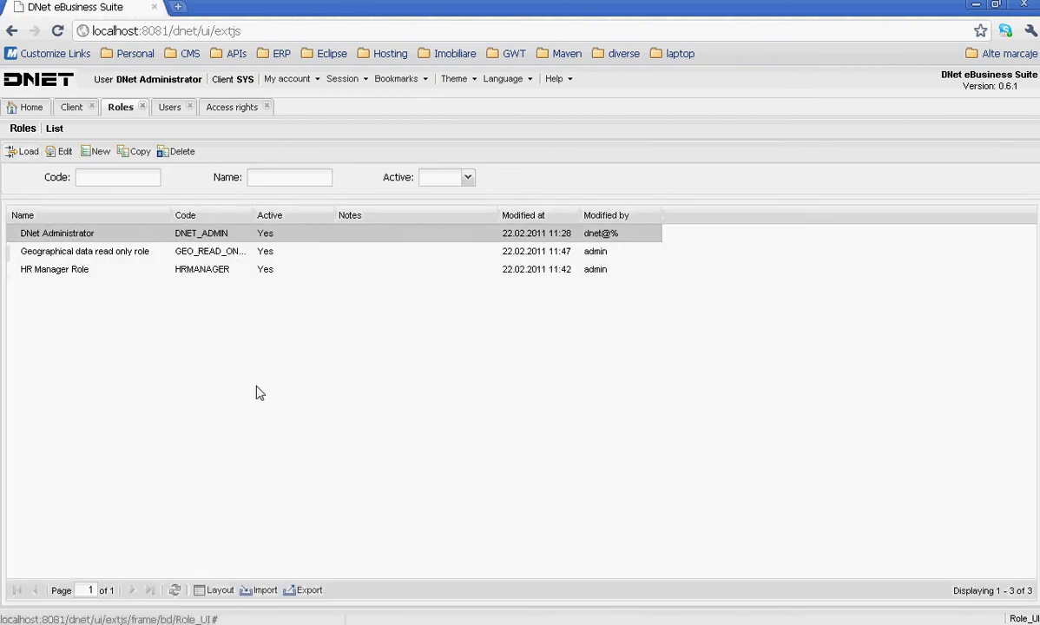
{"action": "left_click", "coordinate": [166, 106]}
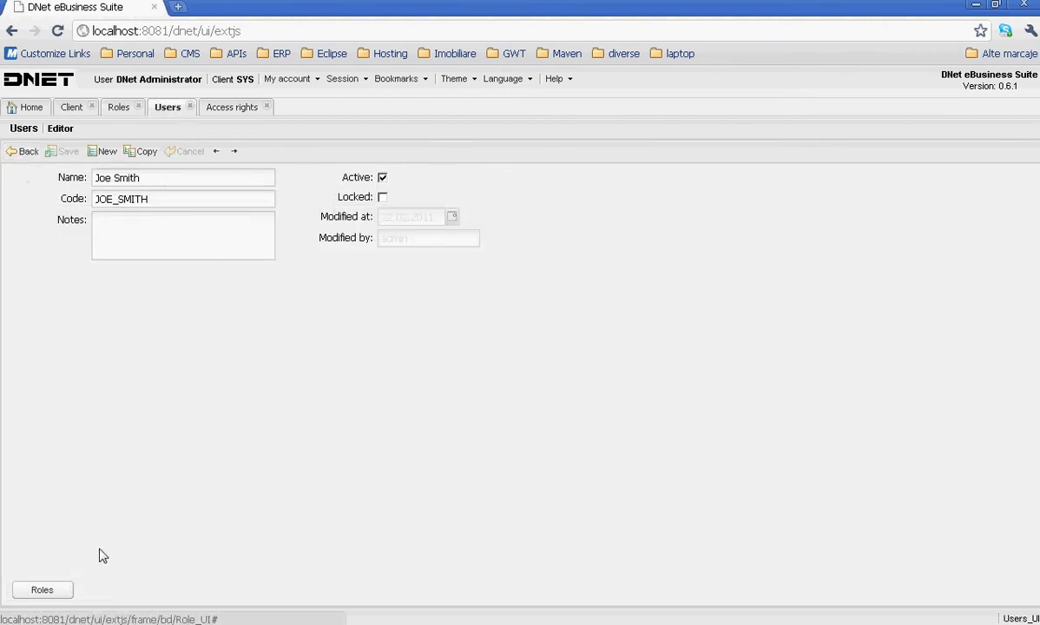
{"action": "left_click", "coordinate": [42, 590]}
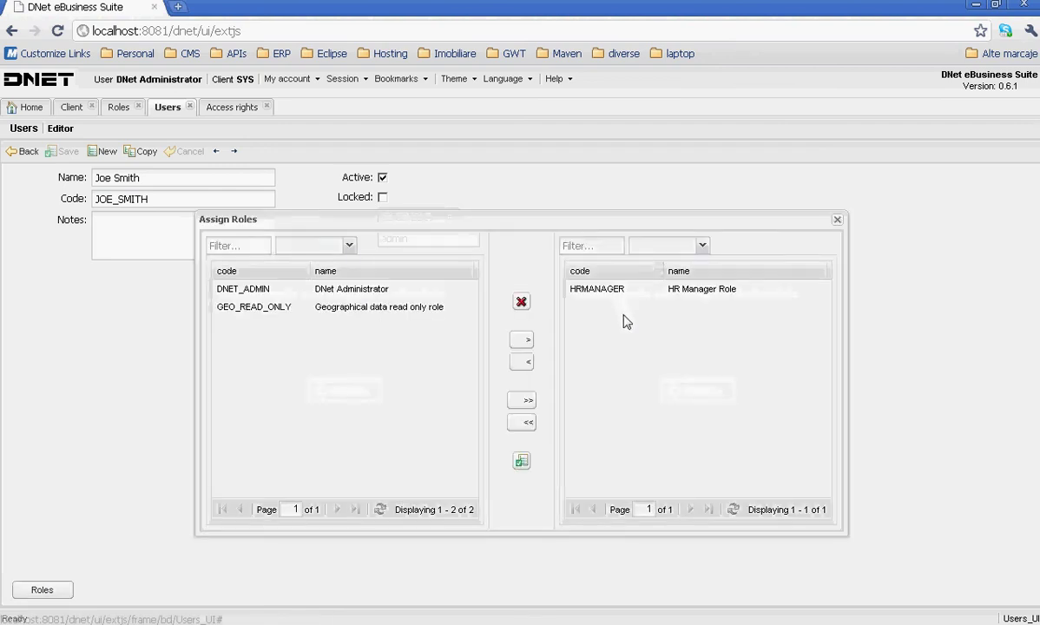
{"action": "left_click", "coordinate": [523, 426]}
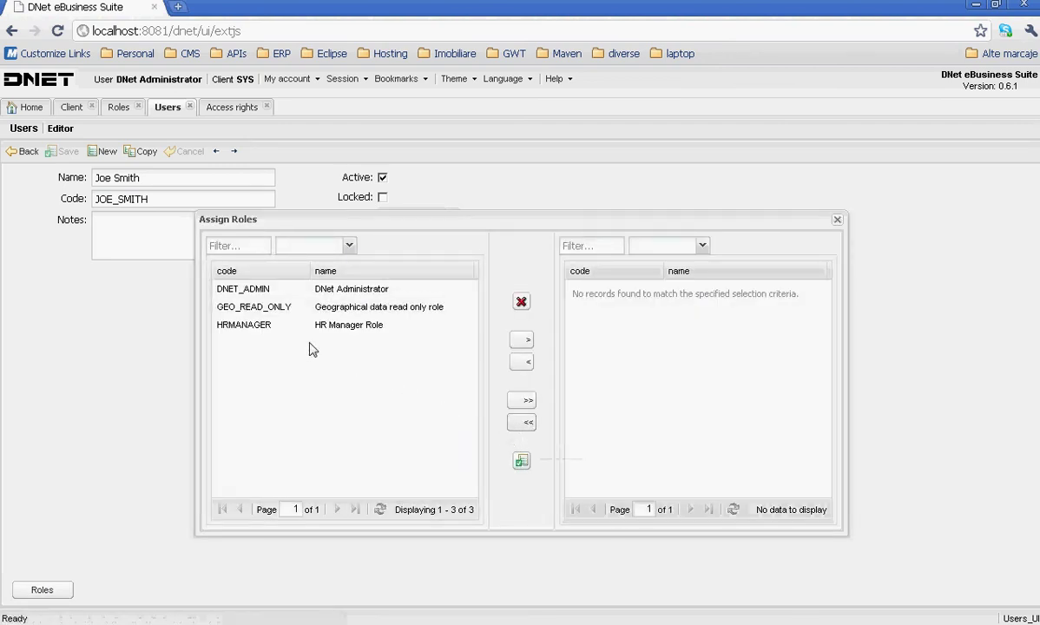
{"action": "left_click", "coordinate": [261, 306]}
{"action": "left_click", "coordinate": [529, 343]}
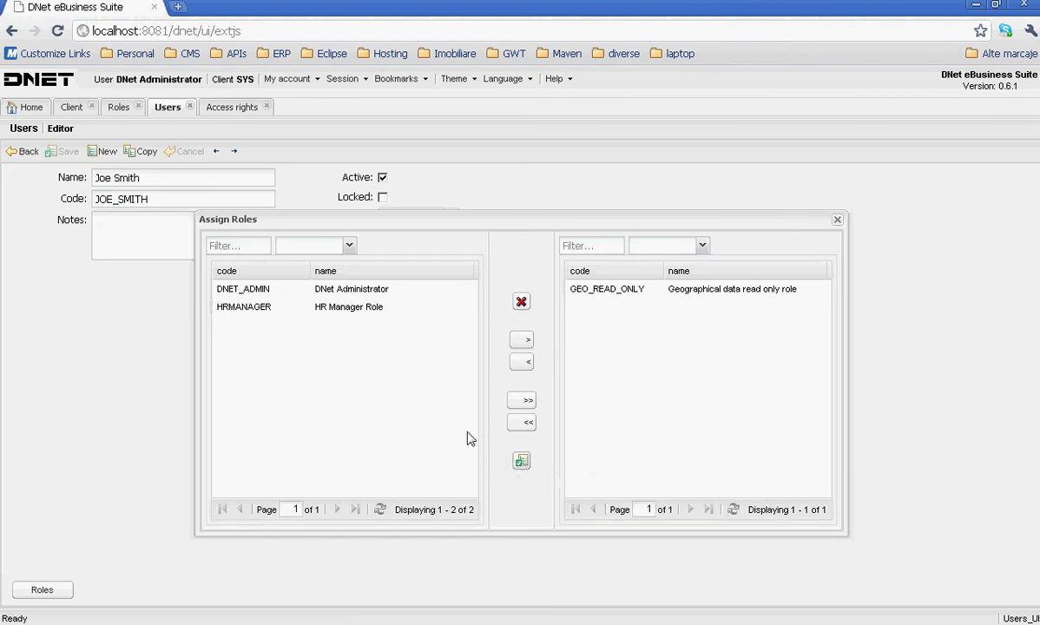
{"action": "left_click", "coordinate": [837, 220]}
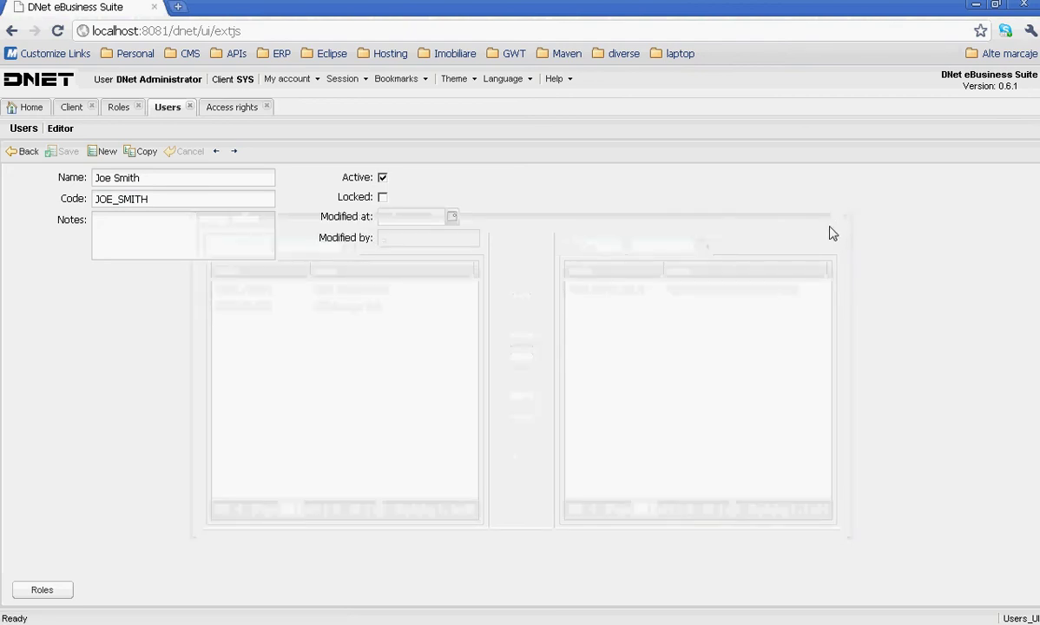
{"action": "left_click", "coordinate": [212, 108]}
{"action": "left_click", "coordinate": [21, 152]}
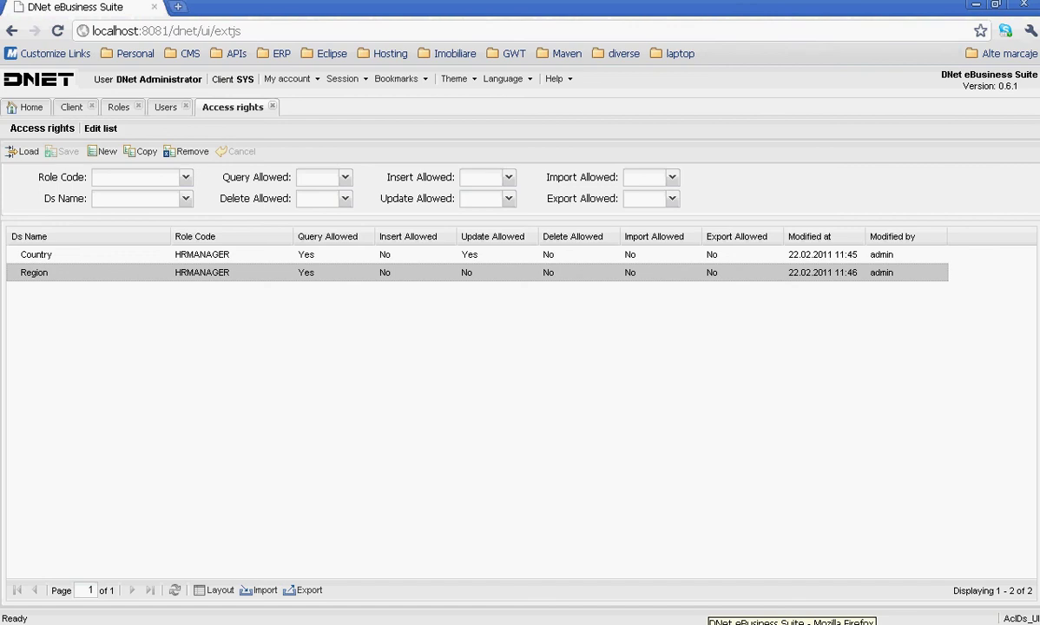
- Check the client's default access rule in the administrator's window and return to the user editor
{"action": "left_click", "coordinate": [707, 623]}
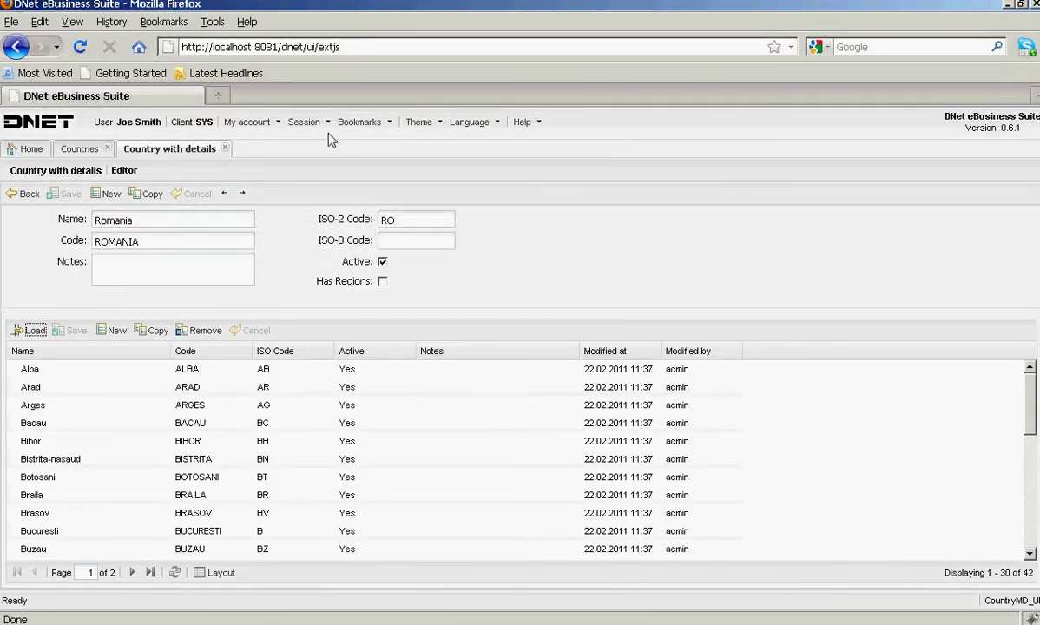
{"action": "left_click", "coordinate": [308, 122]}
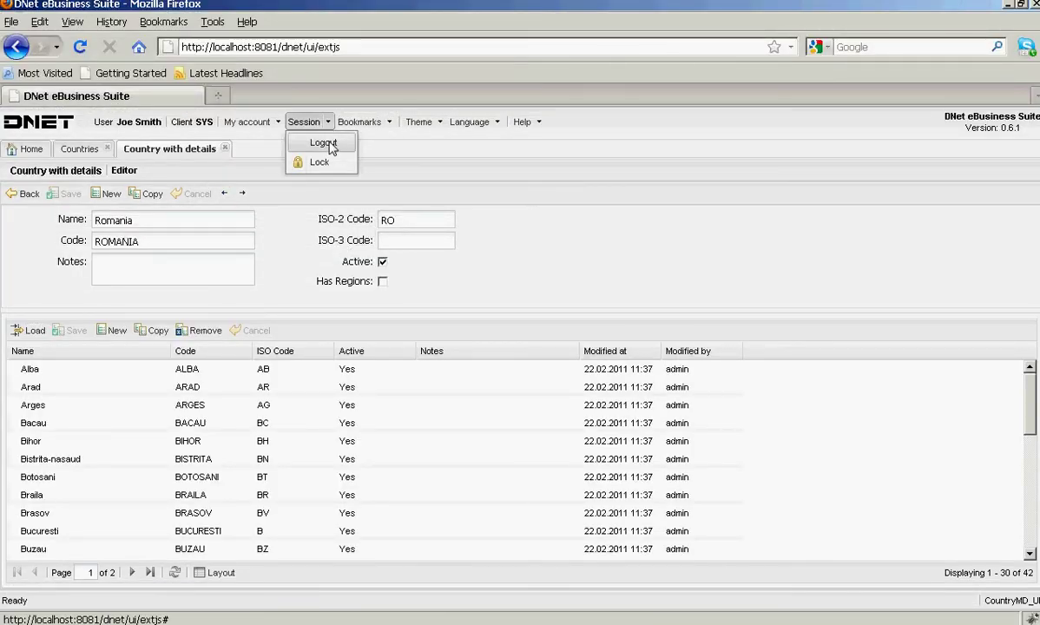
{"action": "left_click", "coordinate": [327, 144]}
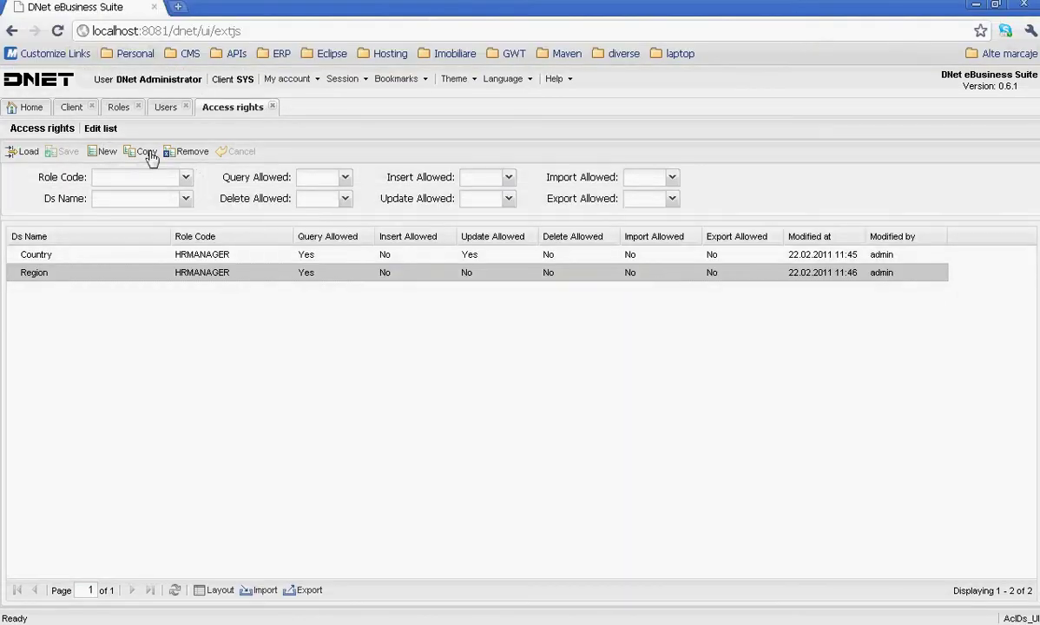
{"action": "left_click", "coordinate": [70, 108]}
{"action": "left_click", "coordinate": [391, 154]}
{"action": "left_click", "coordinate": [170, 107]}
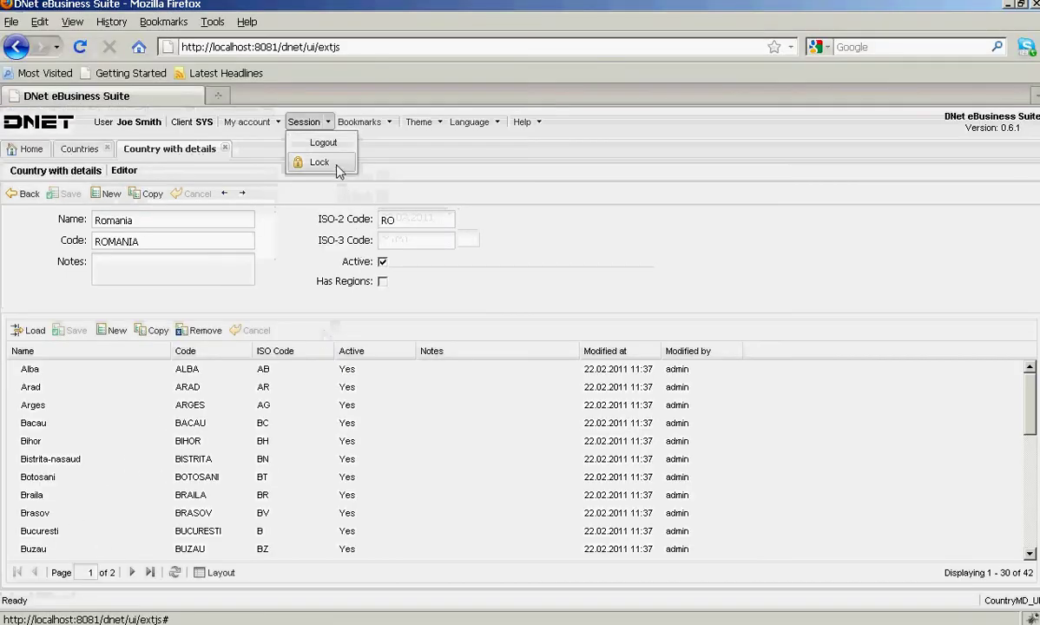
- Log the test user out, sign back in with password and client SYS, and close the country detail tab
{"action": "left_click", "coordinate": [322, 143]}
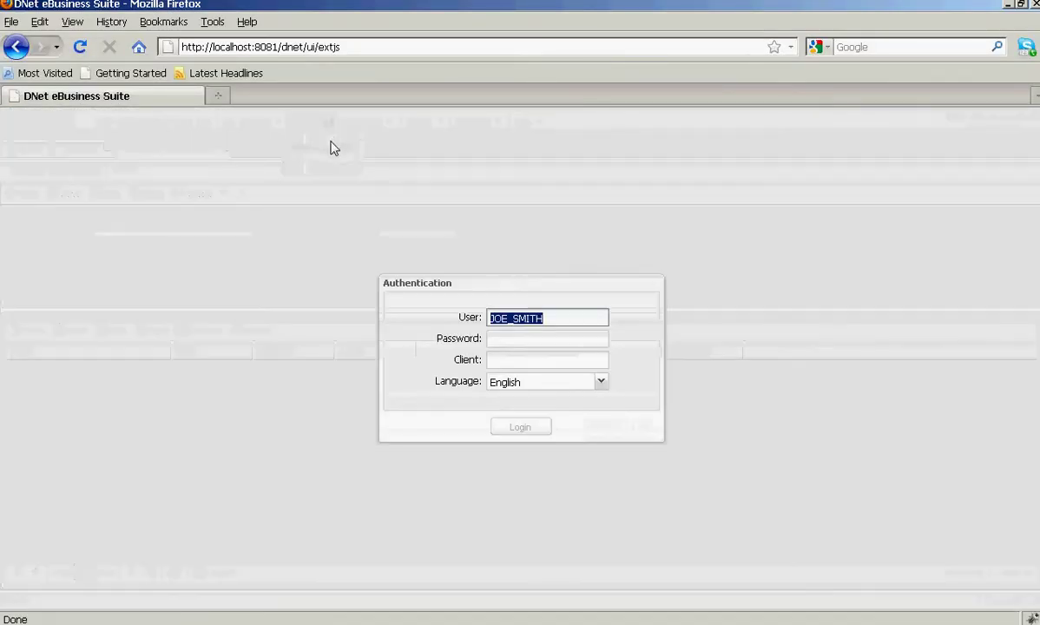
{"action": "left_click", "coordinate": [538, 342]}
{"action": "type", "text": "•••"}
{"action": "key", "text": "Tab"}
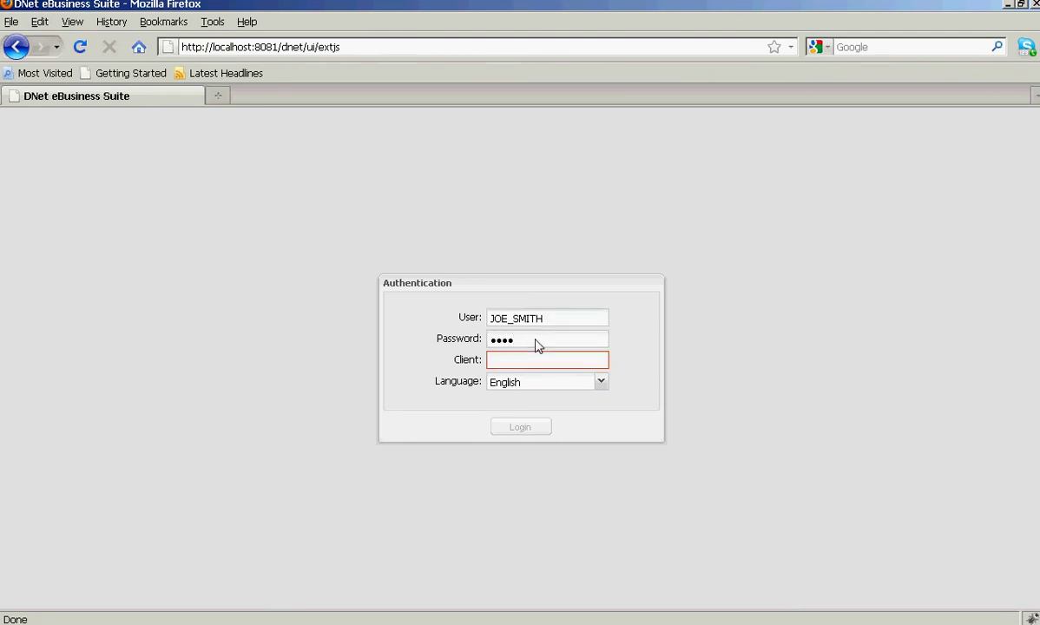
{"action": "key", "text": "Tab"}
{"action": "key", "text": "Tab"}
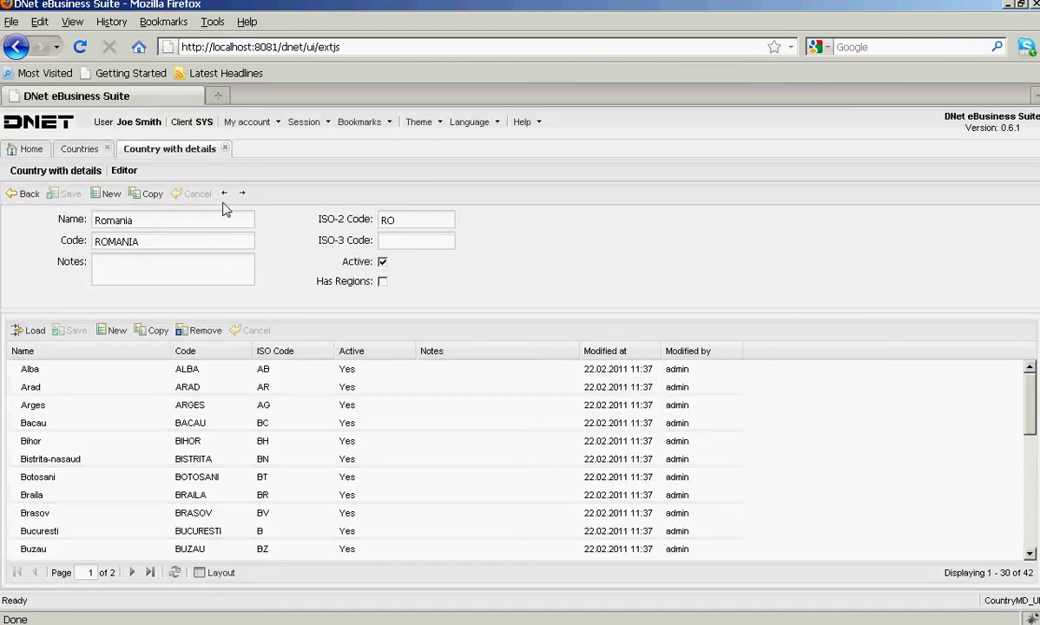
{"action": "left_click", "coordinate": [224, 150]}
- Reload Countries as the test user and rename Afghanistan to Afghanistanfsdf, saving it
{"action": "left_click", "coordinate": [107, 149]}
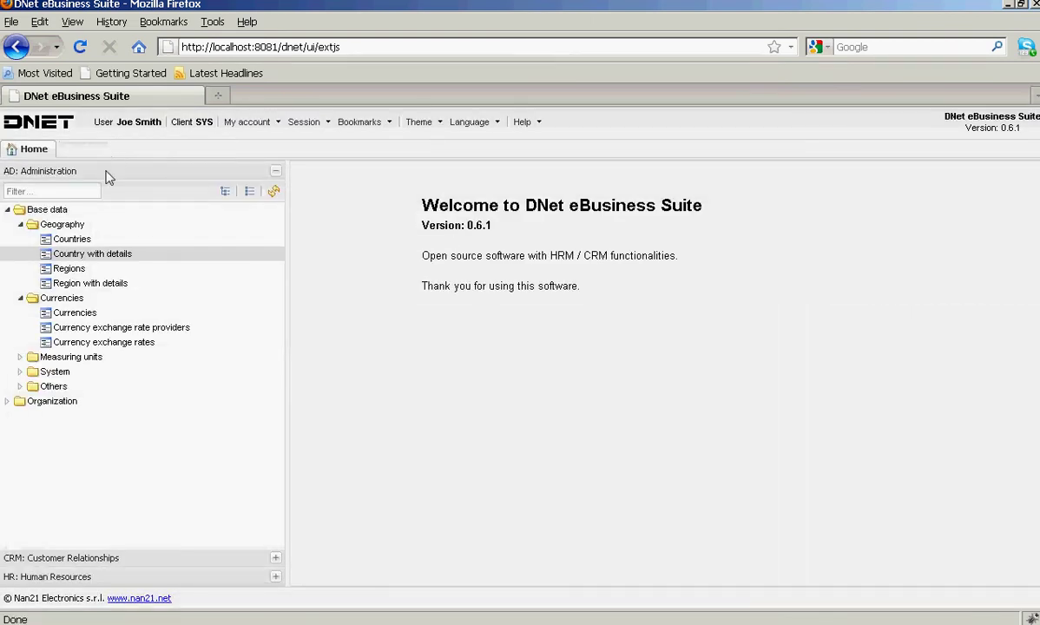
{"action": "left_click", "coordinate": [69, 239]}
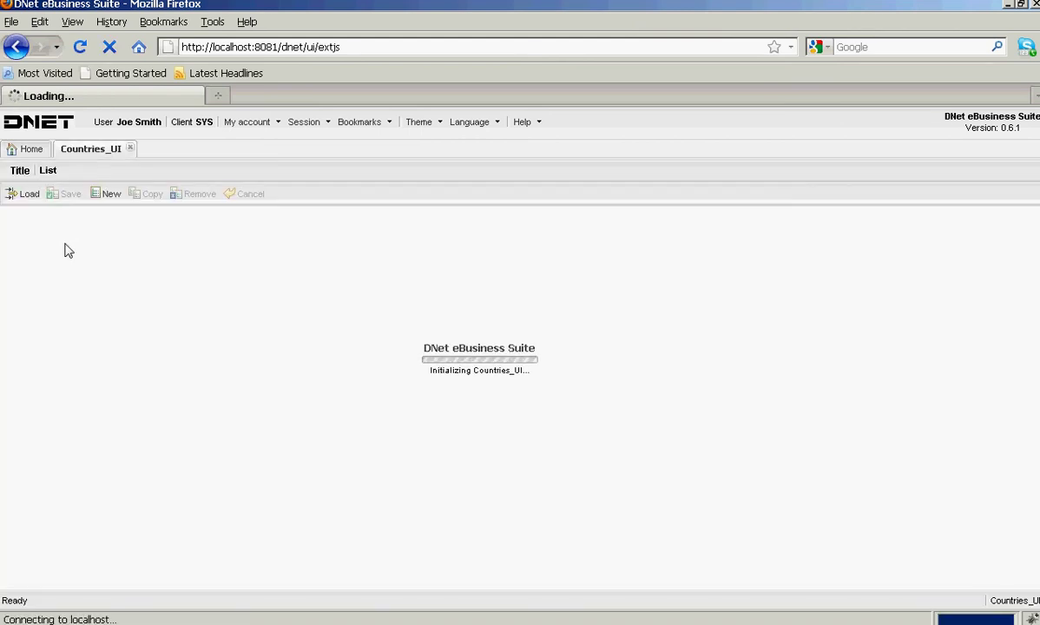
{"action": "left_click", "coordinate": [28, 195]}
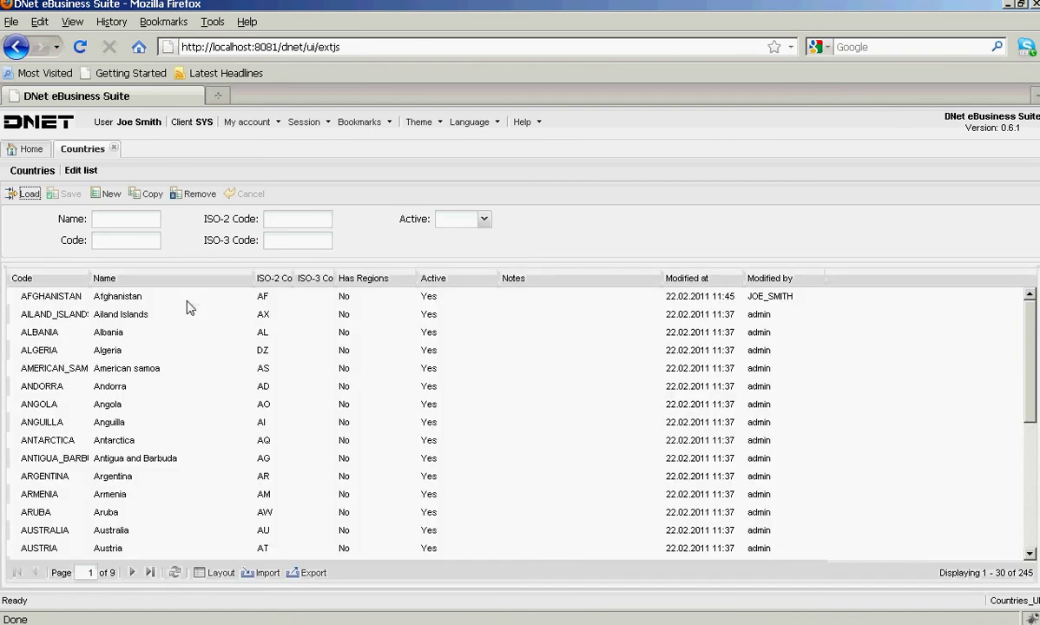
{"action": "double_click", "coordinate": [191, 298]}
{"action": "type", "text": "fsdf"}
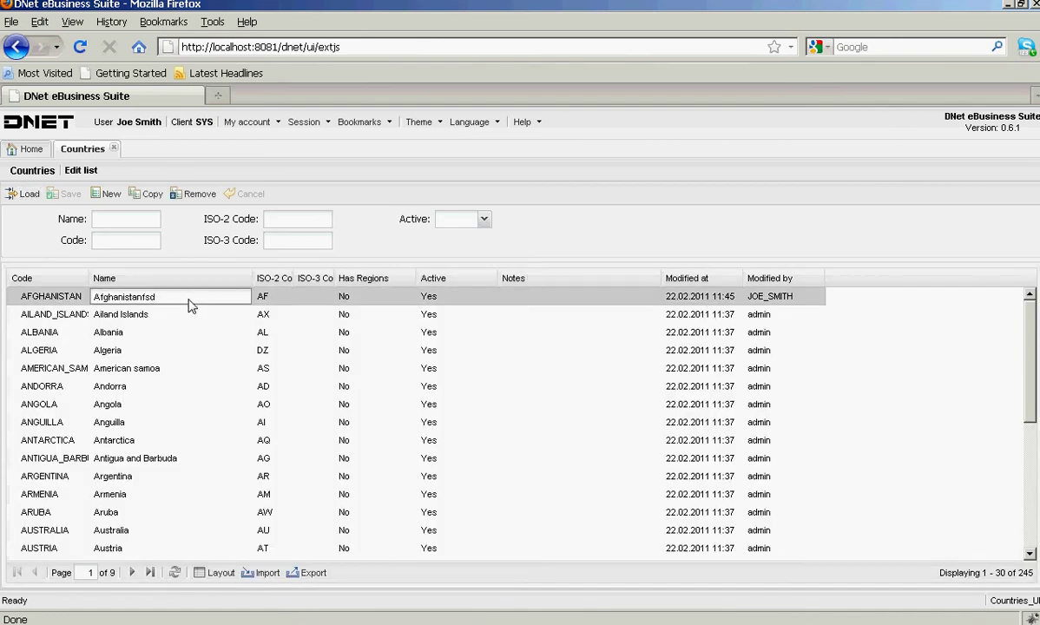
{"action": "left_click_drag", "start_coordinate": [52, 236], "coordinate": [58, 222]}
{"action": "left_click", "coordinate": [68, 197]}
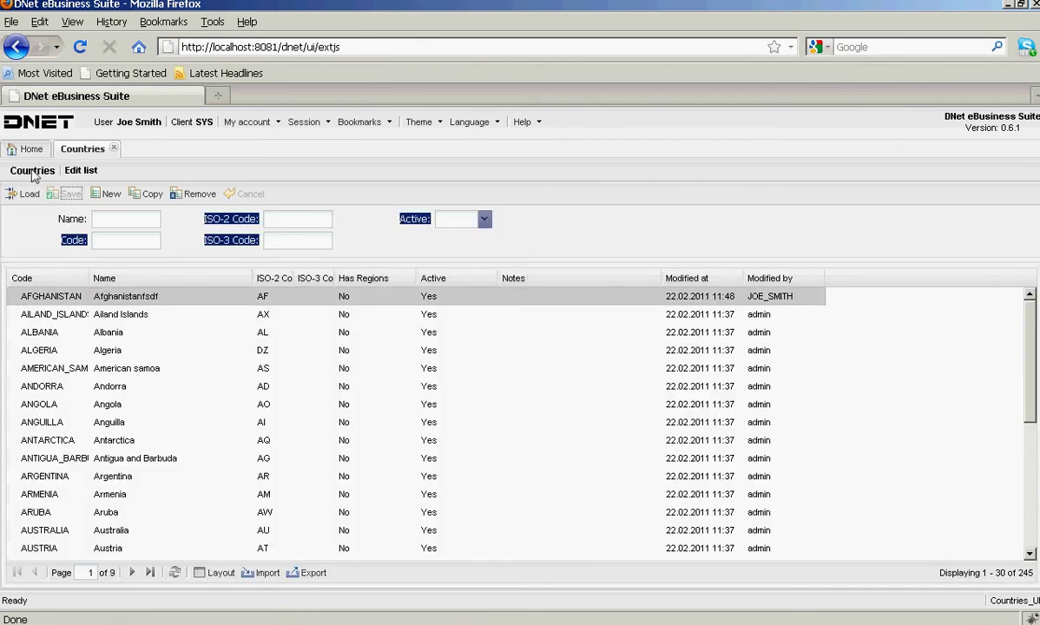
- Load Currencies and append 'ffdfg' to the Australian Dollar name, then save
{"action": "left_click", "coordinate": [31, 149]}
{"action": "left_click", "coordinate": [75, 314]}
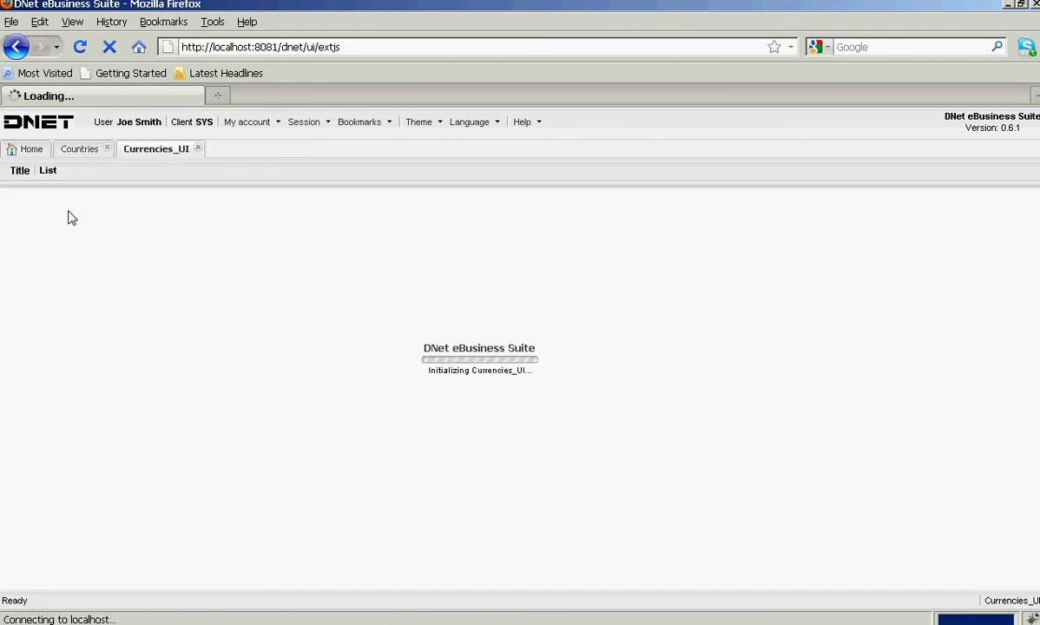
{"action": "left_click", "coordinate": [25, 193]}
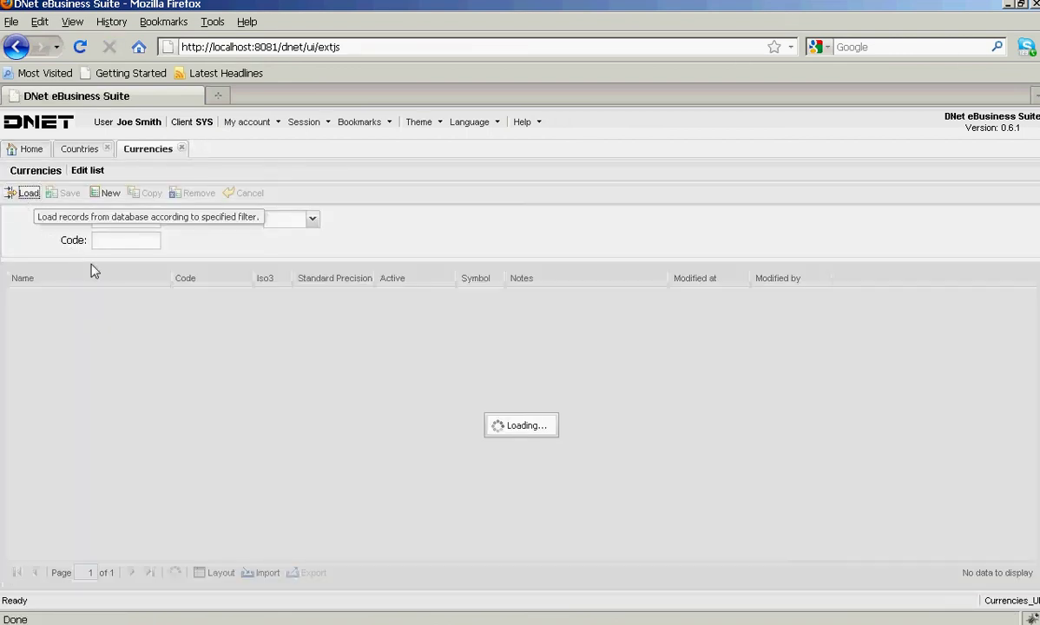
{"action": "left_click", "coordinate": [128, 297]}
{"action": "double_click", "coordinate": [128, 297]}
{"action": "left_click", "coordinate": [123, 297]}
{"action": "type", "text": "ffdfg"}
{"action": "key", "text": "Return"}
{"action": "left_click", "coordinate": [68, 193]}
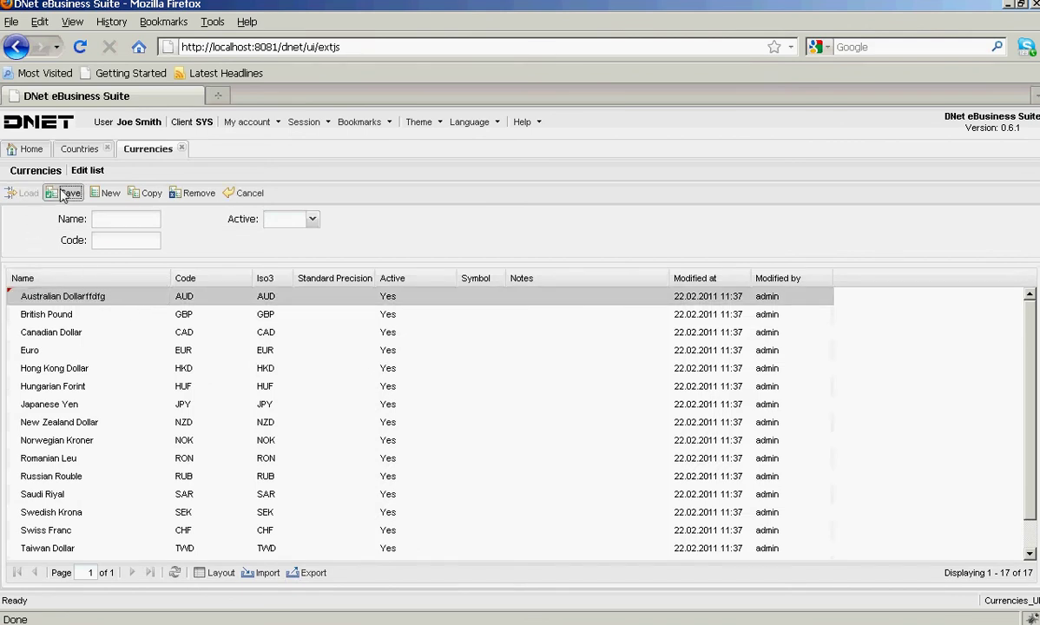
- Restore the Australian Dollar name, save it, and go back to the Countries list
{"action": "left_click", "coordinate": [106, 296]}
{"action": "key", "text": "BackSpace"}
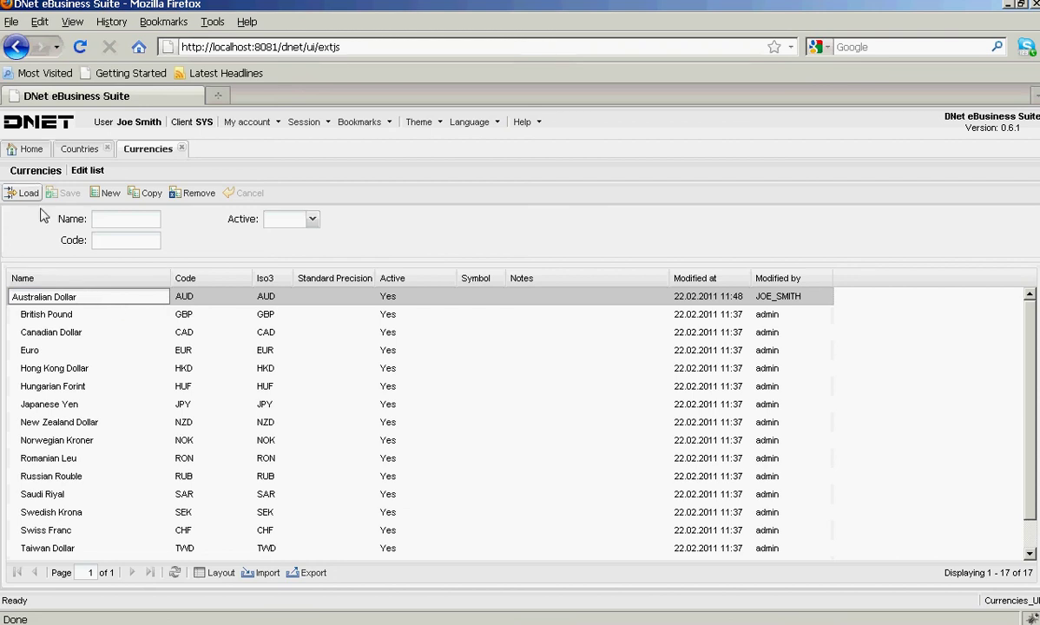
{"action": "left_click_drag", "start_coordinate": [42, 208], "coordinate": [62, 198]}
{"action": "left_click", "coordinate": [64, 196]}
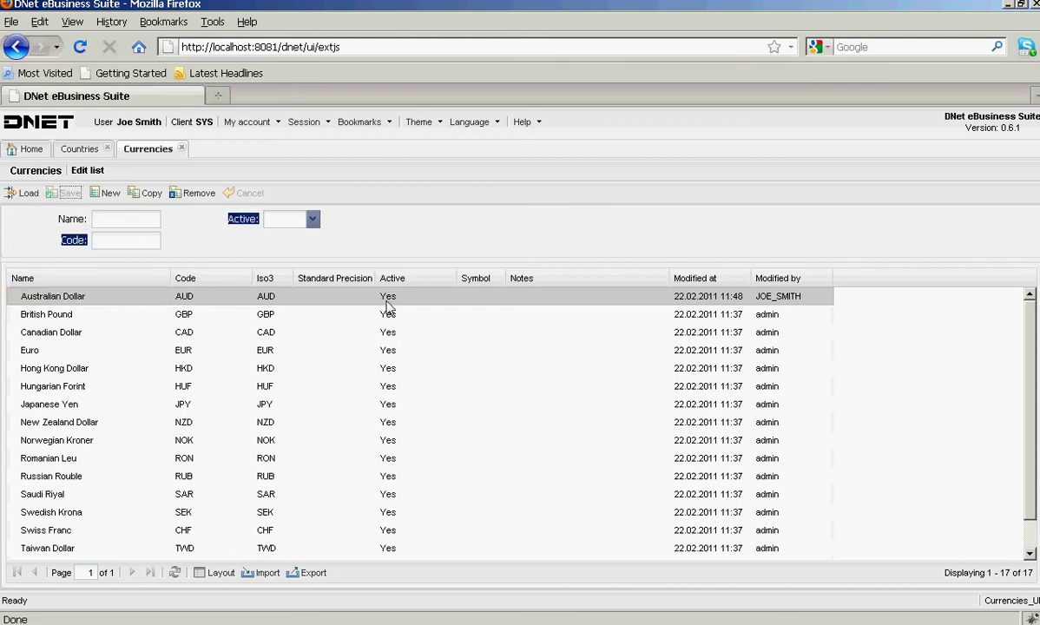
{"action": "left_click", "coordinate": [79, 150]}
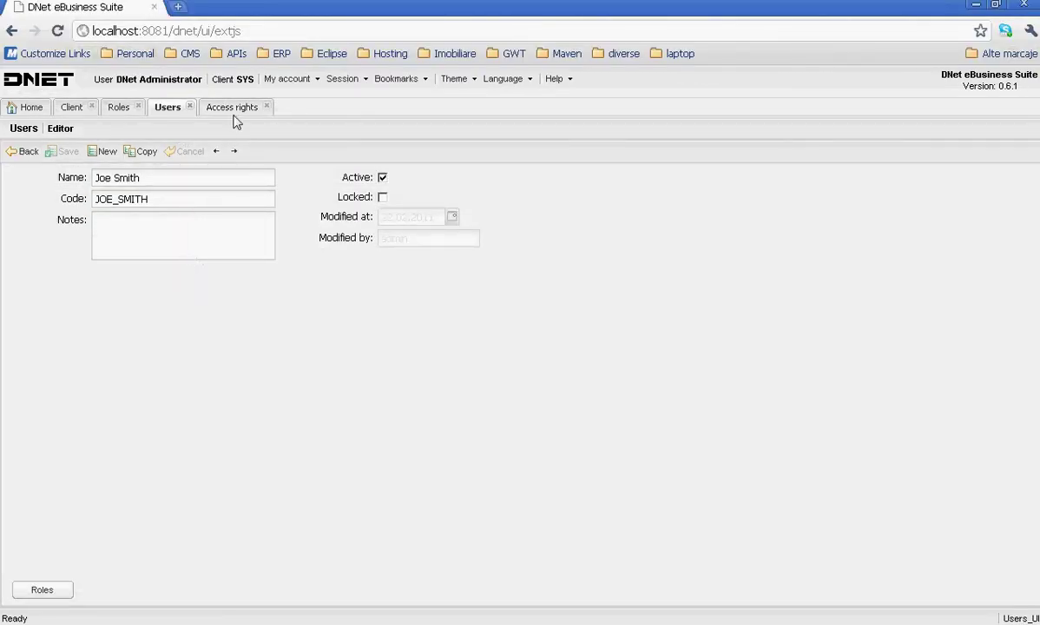
- Delete both HRMANAGER Country and Region access rules and reload the list
{"action": "left_click", "coordinate": [229, 108]}
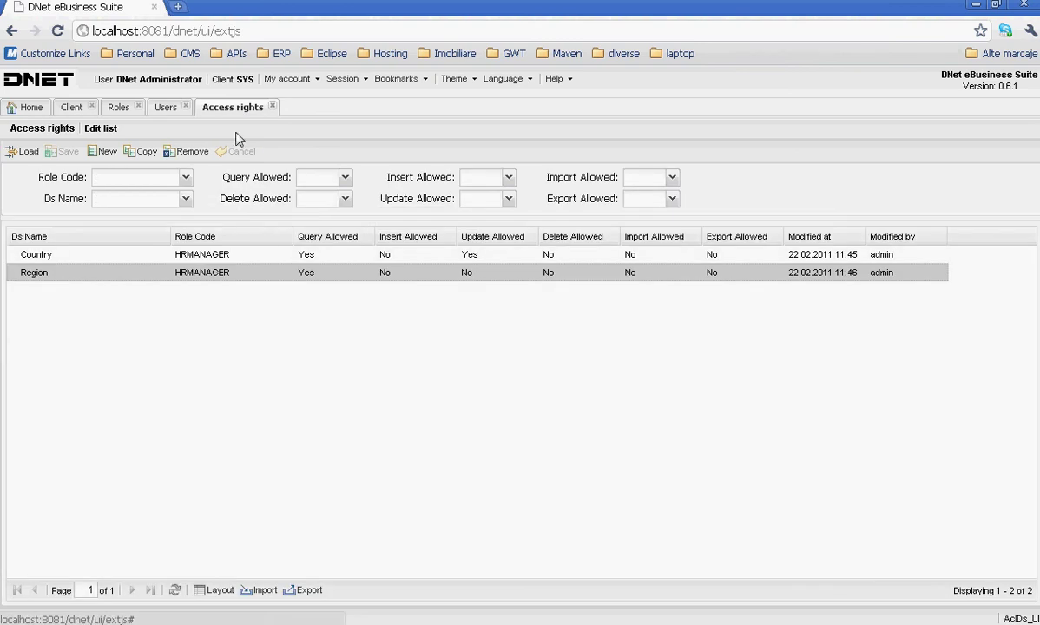
{"action": "left_click", "coordinate": [85, 259], "text": "ctrl"}
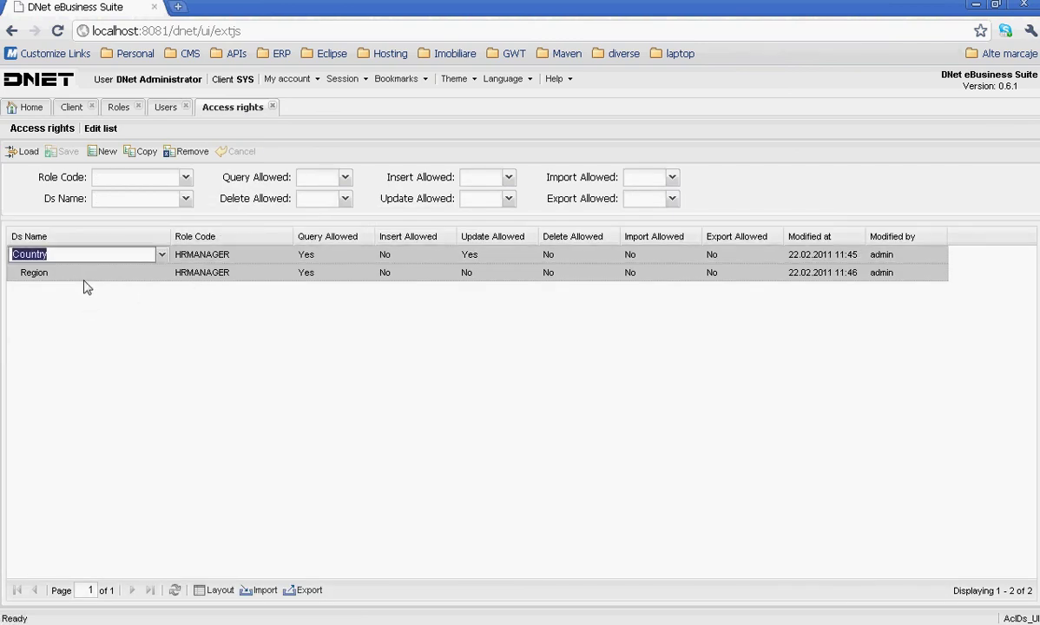
{"action": "left_click", "coordinate": [187, 151]}
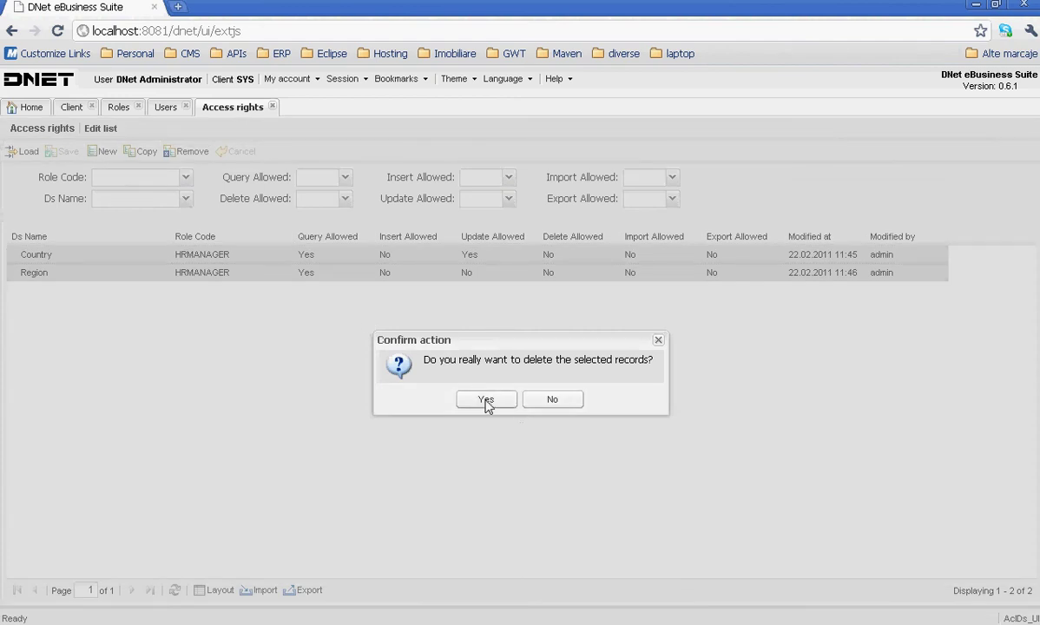
{"action": "left_click", "coordinate": [487, 401]}
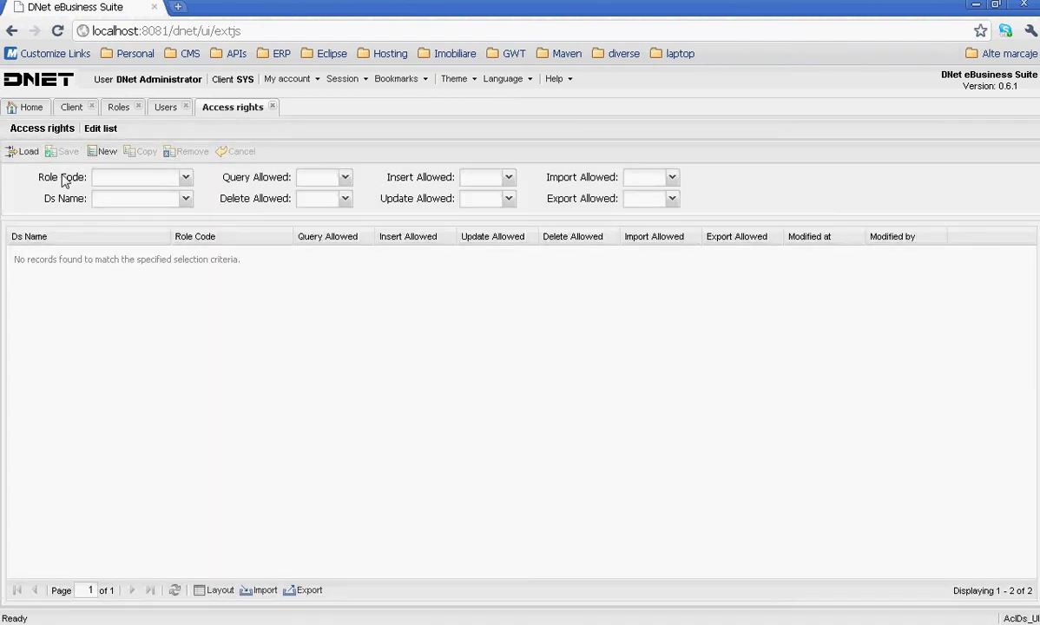
{"action": "left_click", "coordinate": [12, 152]}
- Add a new access rule with Ds Name Country
{"action": "left_click", "coordinate": [103, 151]}
{"action": "left_click", "coordinate": [110, 255]}
{"action": "left_click", "coordinate": [160, 256]}
{"action": "type", "text": "coun"}
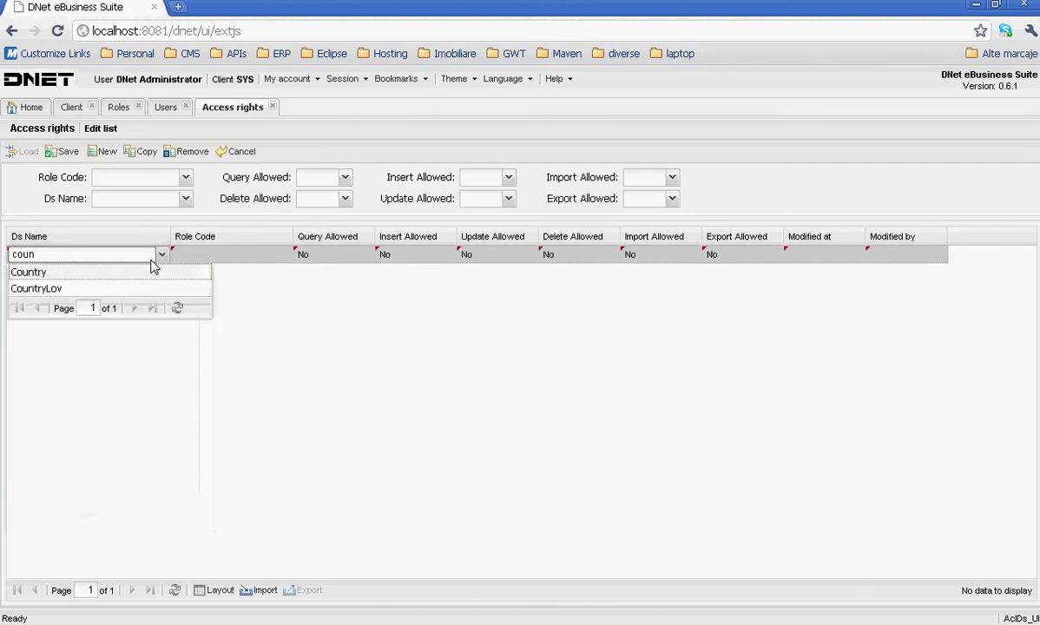
{"action": "key", "text": "Return"}
- Set the new Country rule's role to GEO_READ_ONLY with Query Allowed Yes
{"action": "left_click", "coordinate": [253, 259]}
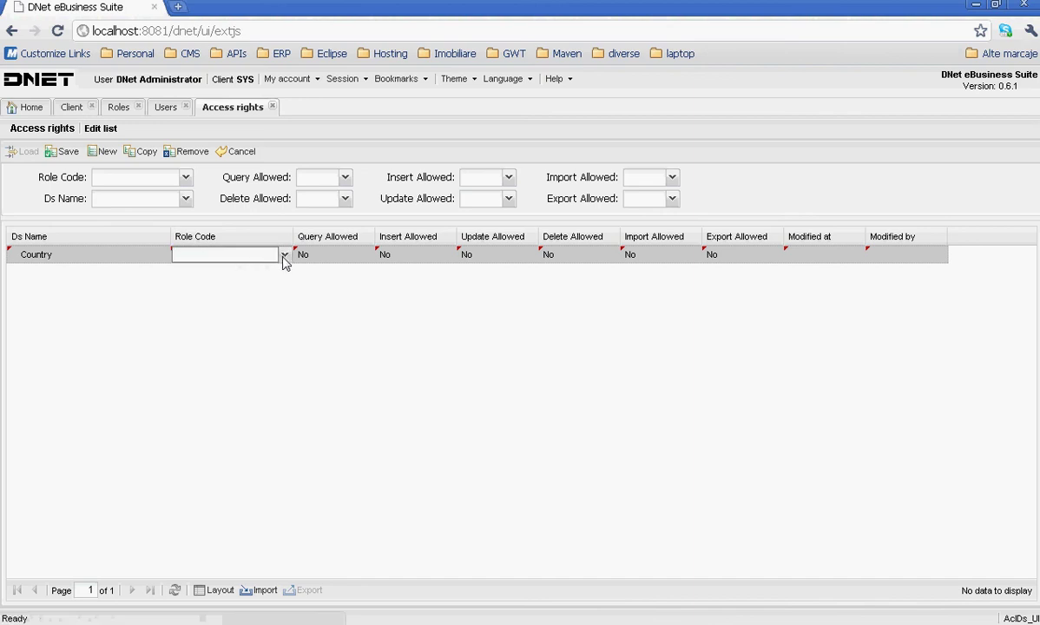
{"action": "left_click", "coordinate": [283, 256]}
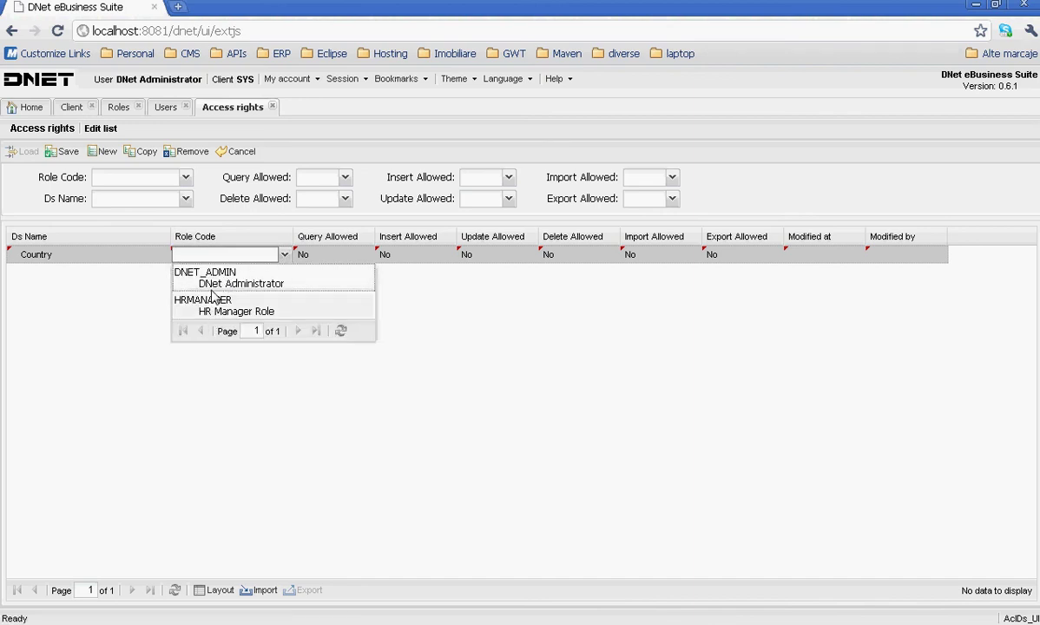
{"action": "type", "text": "GEO_READ_ONLY"}
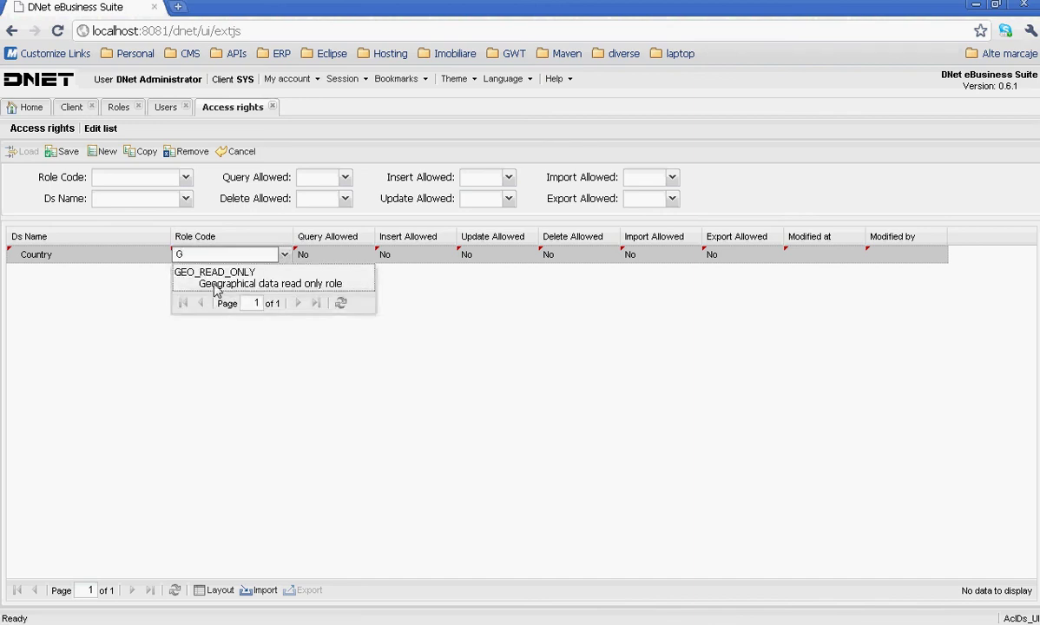
{"action": "left_click", "coordinate": [201, 274]}
{"action": "left_click", "coordinate": [346, 265]}
{"action": "left_click", "coordinate": [354, 257]}
{"action": "left_click", "coordinate": [366, 256]}
{"action": "left_click", "coordinate": [354, 272]}
{"action": "left_click", "coordinate": [351, 306]}
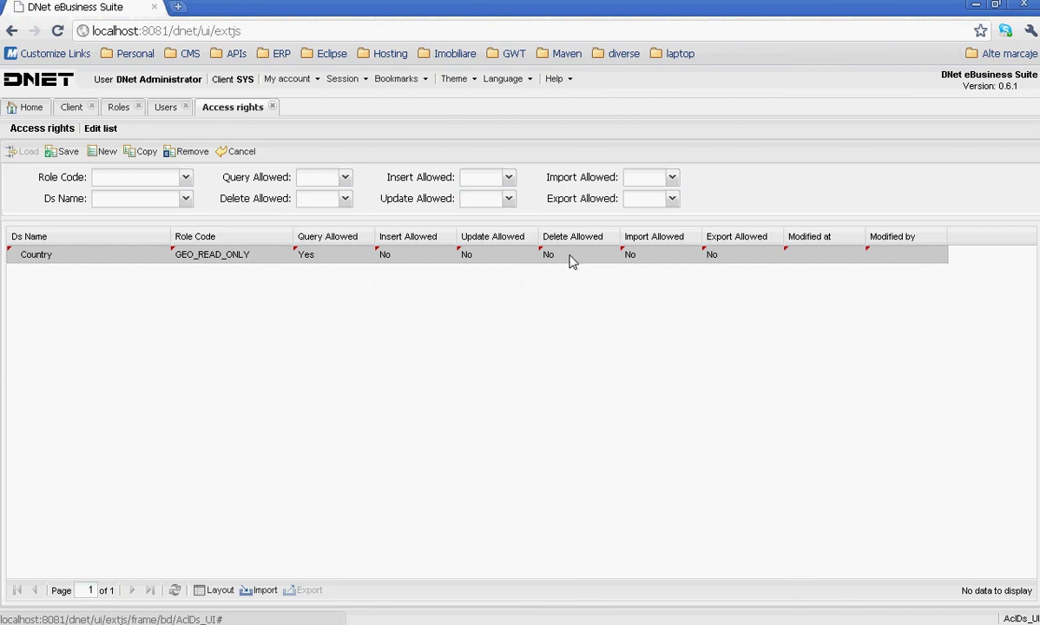
- Add and save a Region access right for GEO_READ_ONLY with Query Allowed set to Yes
{"action": "left_click", "coordinate": [105, 151]}
{"action": "type", "text": "reg"}
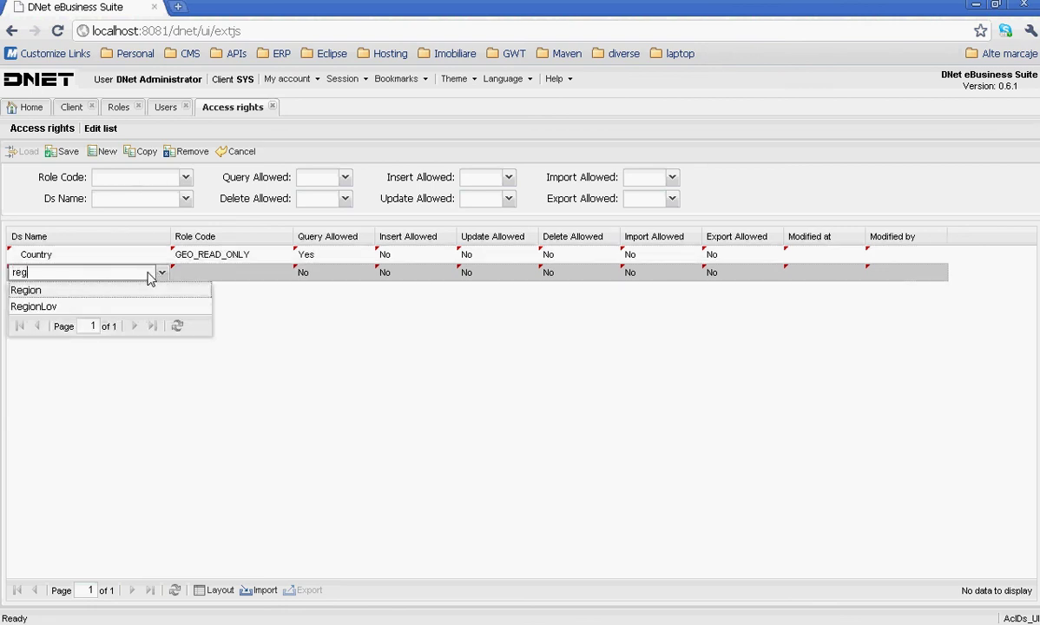
{"action": "left_click", "coordinate": [165, 289]}
{"action": "left_click", "coordinate": [228, 276]}
{"action": "left_click", "coordinate": [284, 273]}
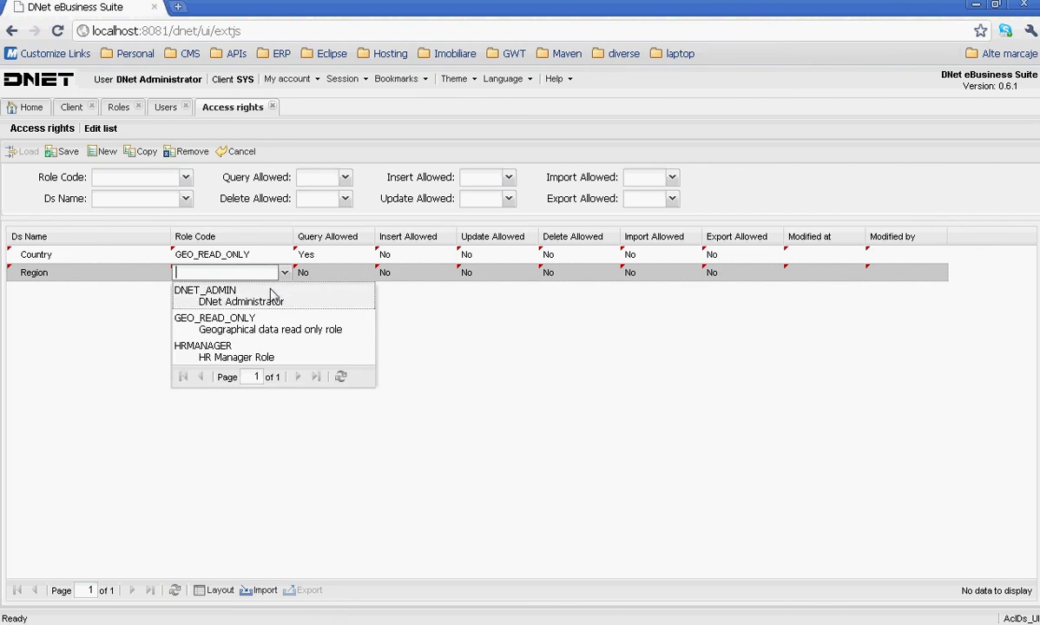
{"action": "left_click", "coordinate": [251, 323]}
{"action": "left_click", "coordinate": [364, 286]}
{"action": "left_click", "coordinate": [352, 274]}
{"action": "left_click", "coordinate": [367, 275]}
{"action": "left_click", "coordinate": [304, 290]}
{"action": "left_click", "coordinate": [271, 295]}
{"action": "left_click", "coordinate": [67, 153]}
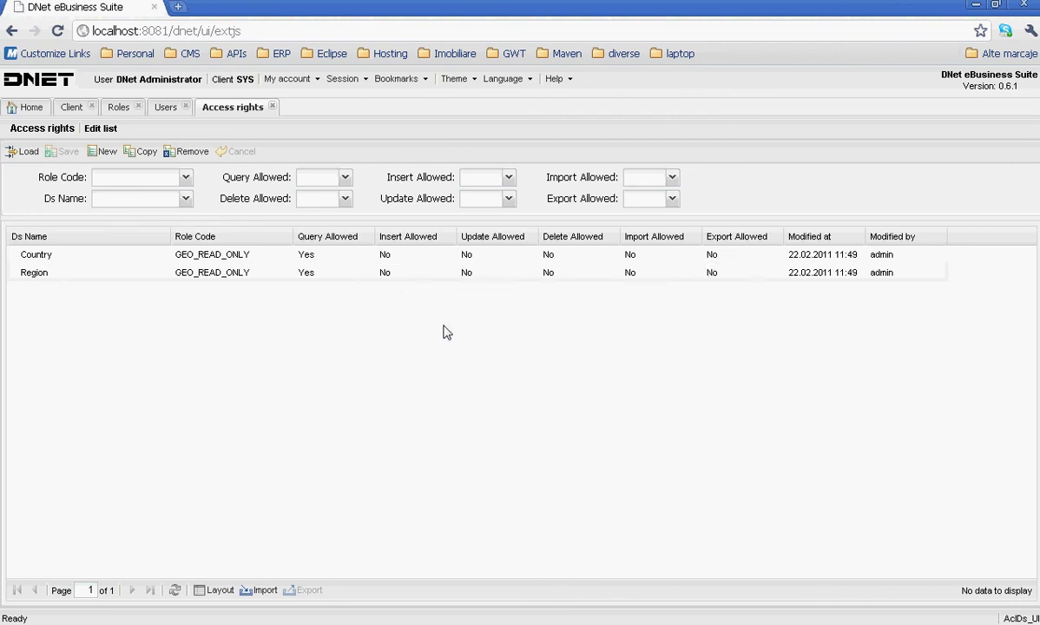
- As the restricted user, save the Afghanistan name fix, get a 403 error, then open Country with details
{"action": "key", "text": "alt+Tab"}
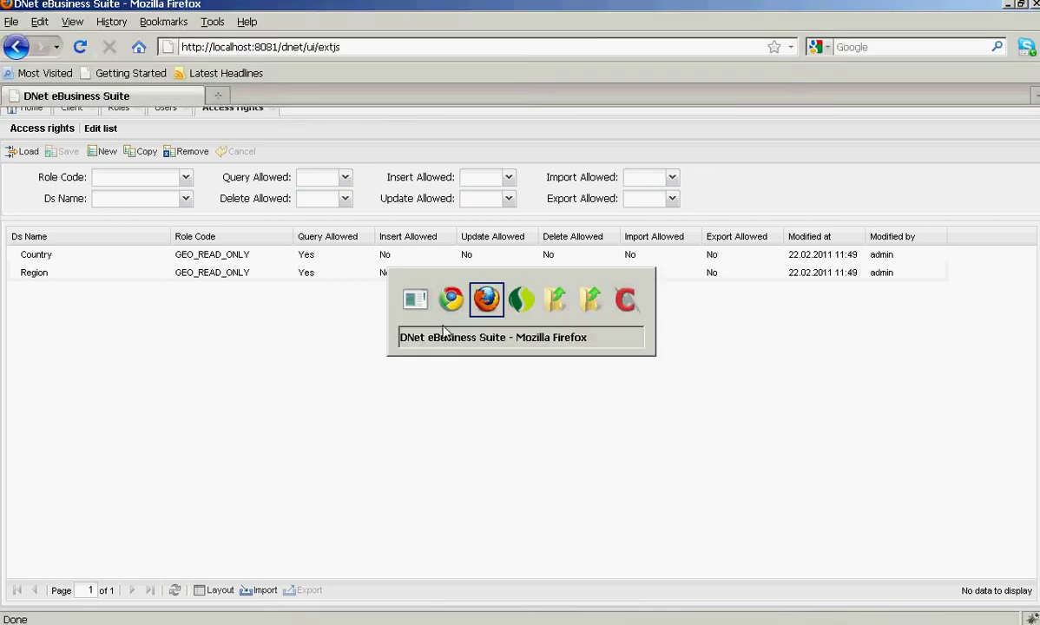
{"action": "left_click", "coordinate": [24, 193]}
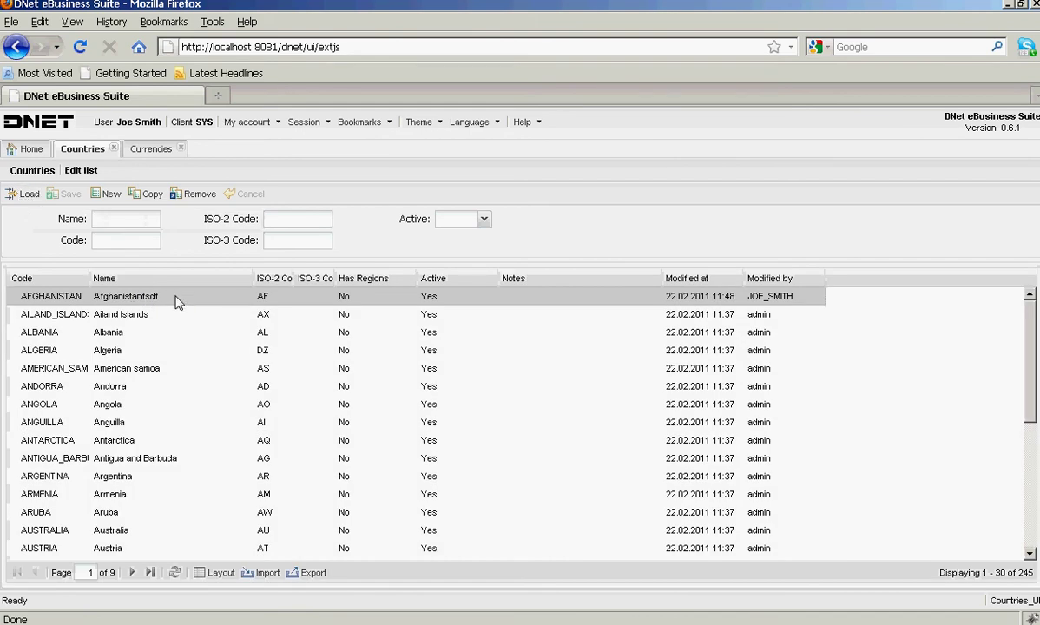
{"action": "double_click", "coordinate": [166, 296]}
{"action": "left_click", "coordinate": [176, 295]}
{"action": "key", "text": "BackSpace"}
{"action": "key", "text": "BackSpace"}
{"action": "key", "text": "BackSpace"}
{"action": "key", "text": "BackSpace"}
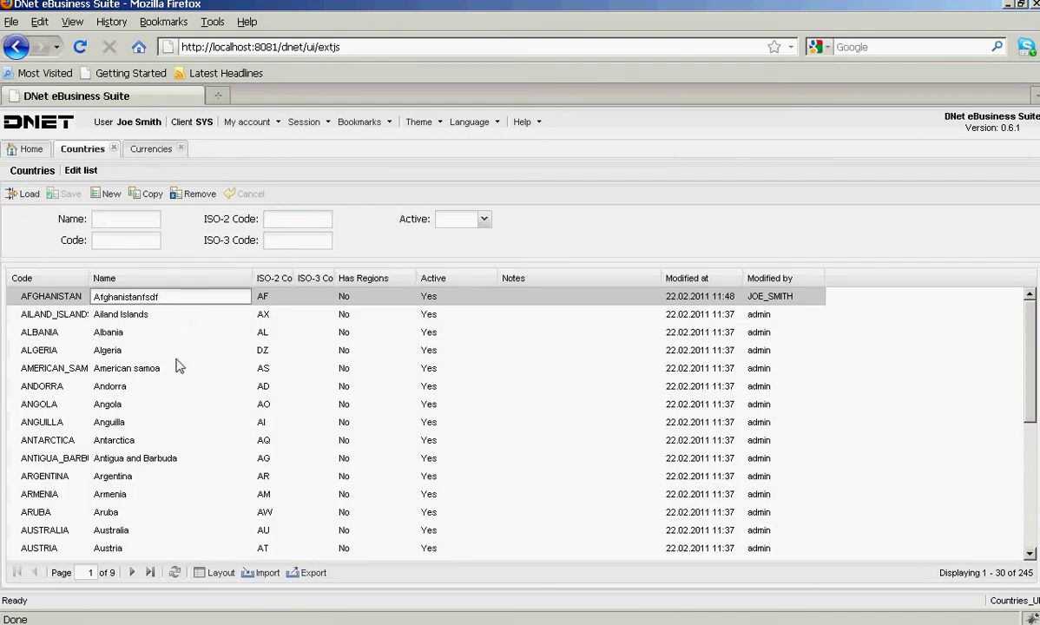
{"action": "left_click", "coordinate": [56, 239]}
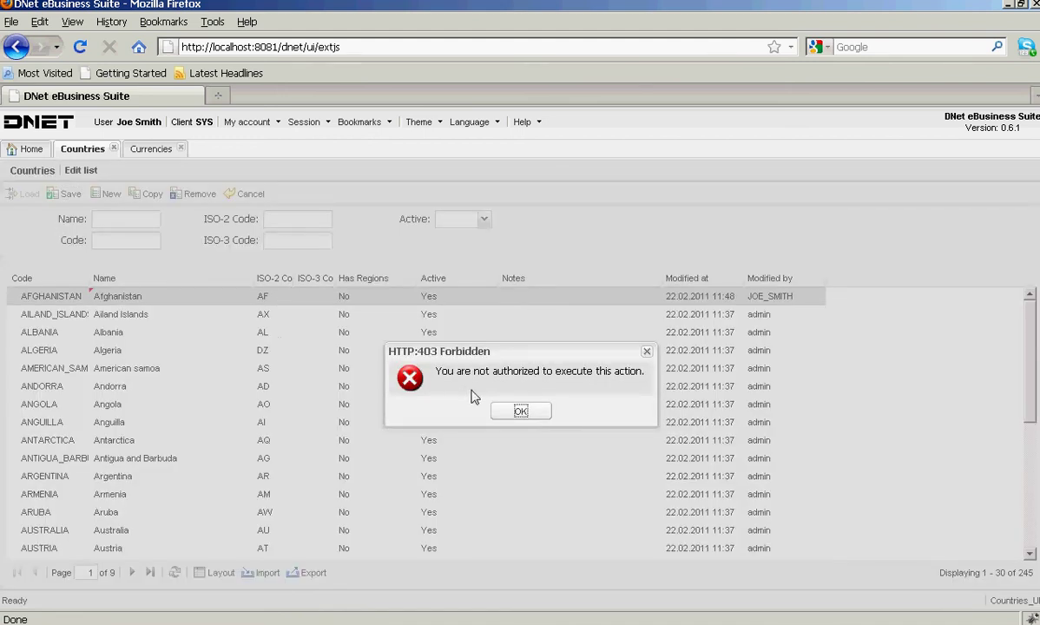
{"action": "left_click", "coordinate": [492, 408]}
{"action": "left_click", "coordinate": [31, 148]}
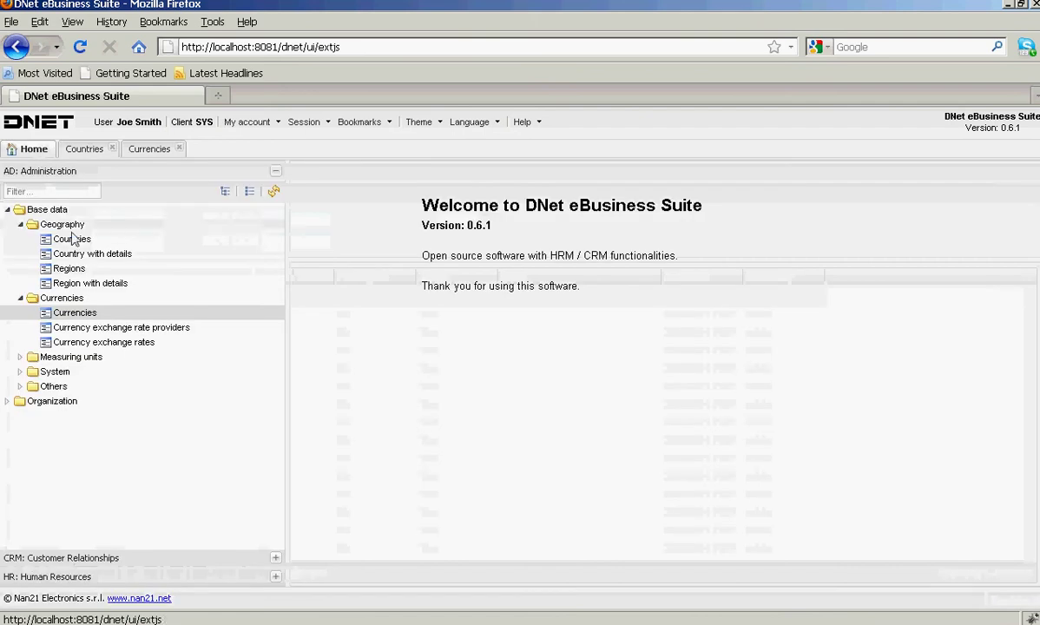
{"action": "left_click", "coordinate": [82, 255]}
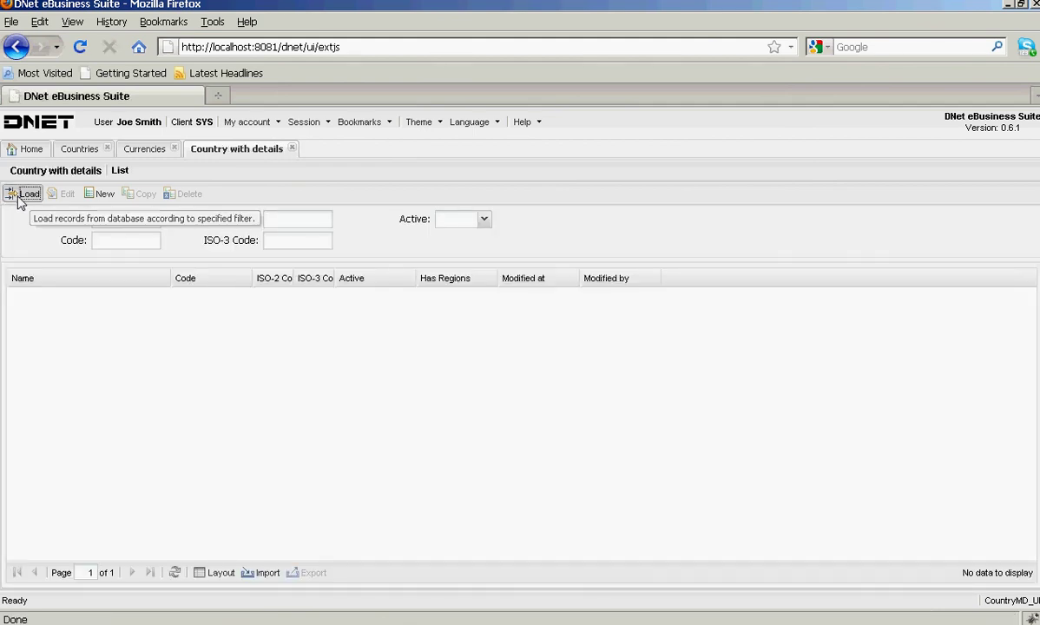
- Filter countries by code R* and open Romania in the editor
{"action": "left_click", "coordinate": [22, 195]}
{"action": "left_click", "coordinate": [110, 245]}
{"action": "type", "text": "R*"}
{"action": "left_click", "coordinate": [17, 194]}
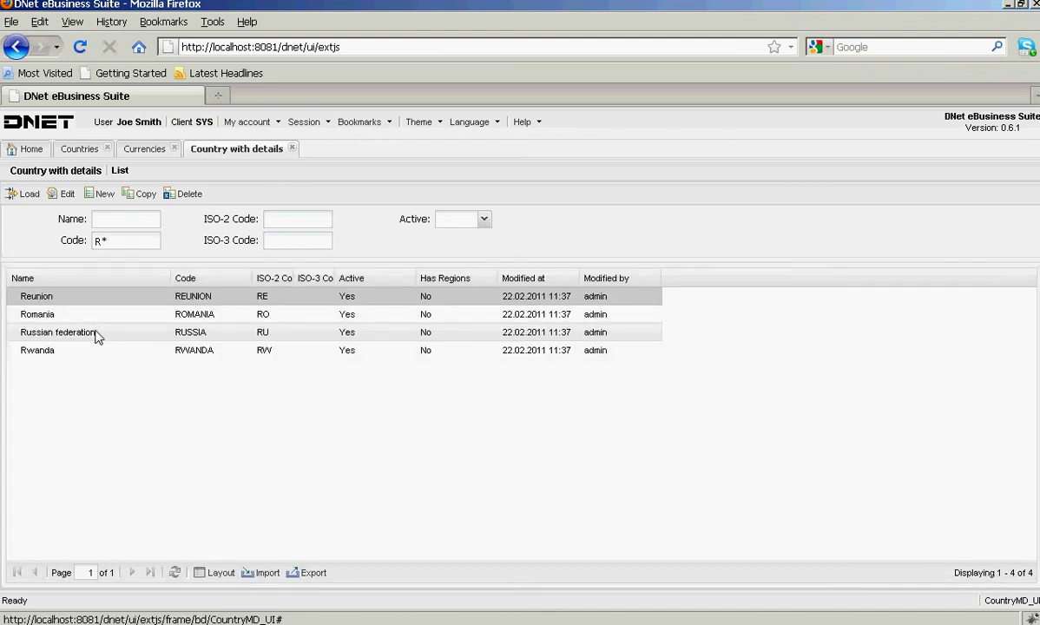
{"action": "left_click", "coordinate": [93, 314]}
{"action": "double_click", "coordinate": [93, 314]}
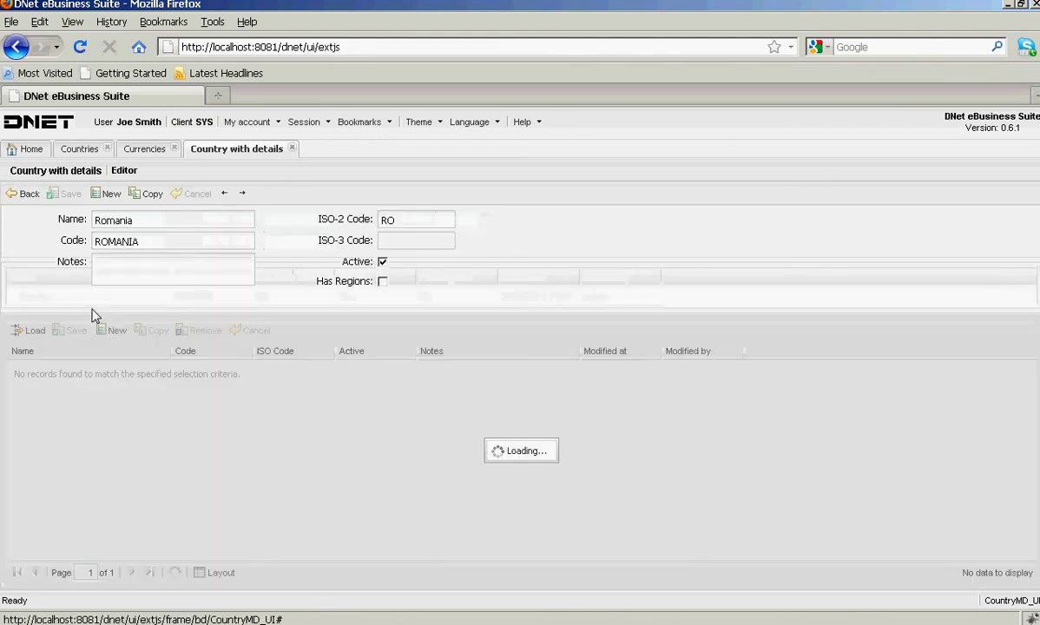
- Edit the Alba county name with 'dfsd', try saving, and dismiss the 403 Forbidden error
{"action": "left_click", "coordinate": [135, 372]}
{"action": "double_click", "coordinate": [134, 371]}
{"action": "type", "text": "dfsd"}
{"action": "key", "text": "Return"}
{"action": "left_click", "coordinate": [69, 330]}
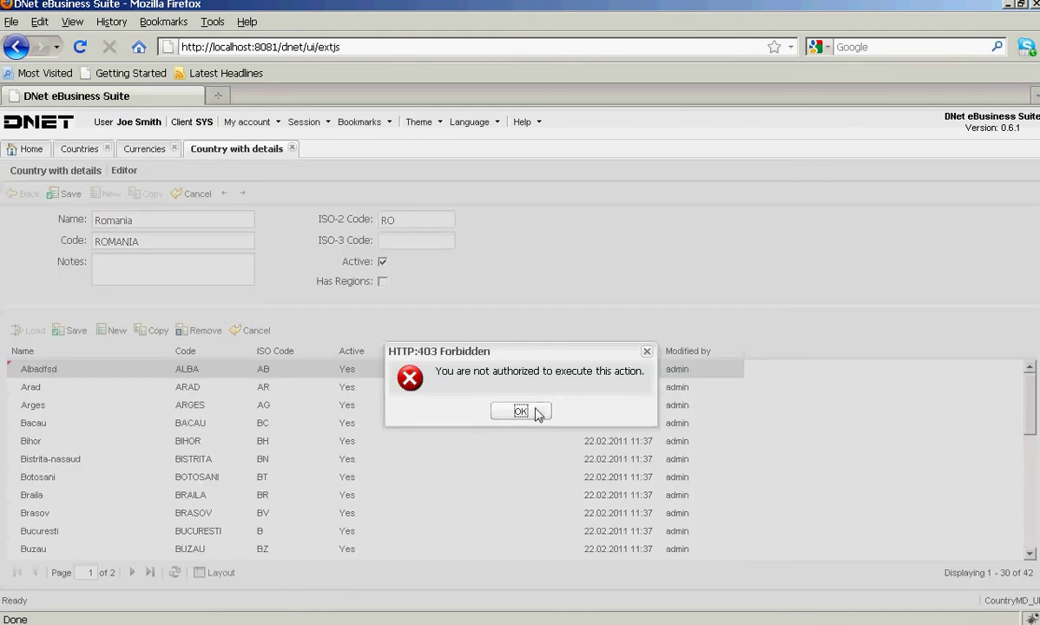
{"action": "left_click", "coordinate": [536, 409]}
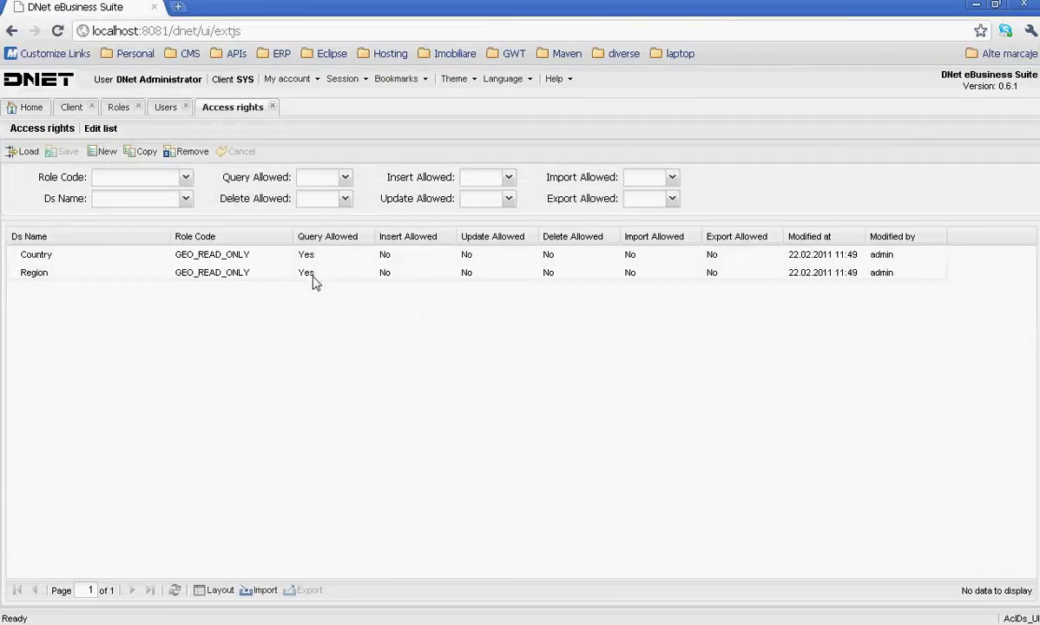
- Change GEO_READ_ONLY's Region Query Allowed value to No
{"action": "left_click", "coordinate": [311, 274]}
{"action": "left_click", "coordinate": [365, 273]}
{"action": "left_click", "coordinate": [332, 305]}
{"action": "left_click", "coordinate": [330, 317]}
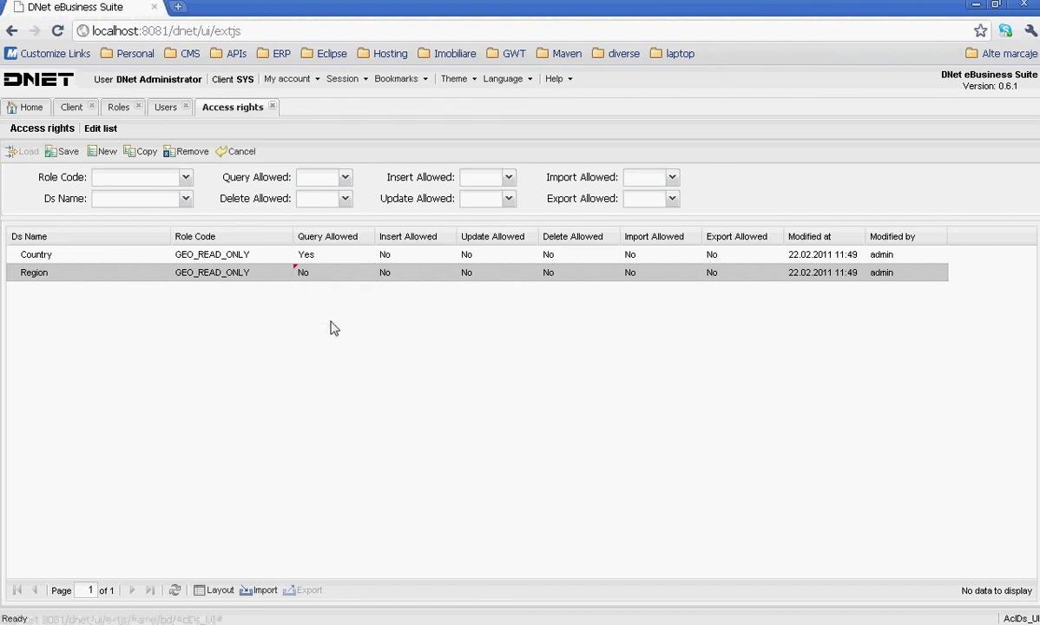
- Save the Region right, then confirm reloading Romania's regions as the test user returns 403
{"action": "left_click", "coordinate": [63, 154]}
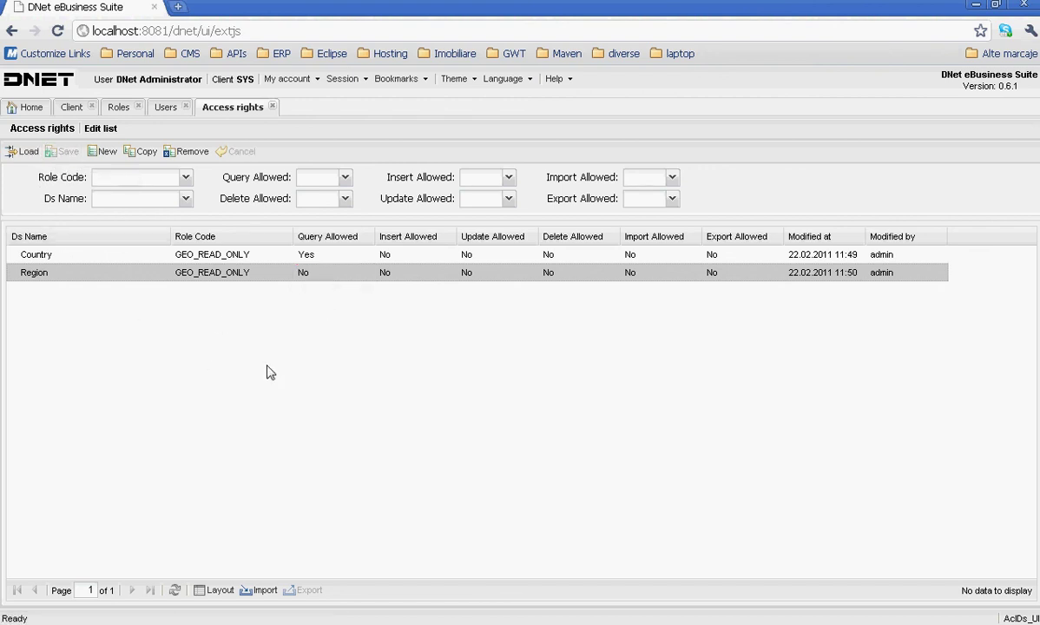
{"action": "key", "text": "alt+Tab"}
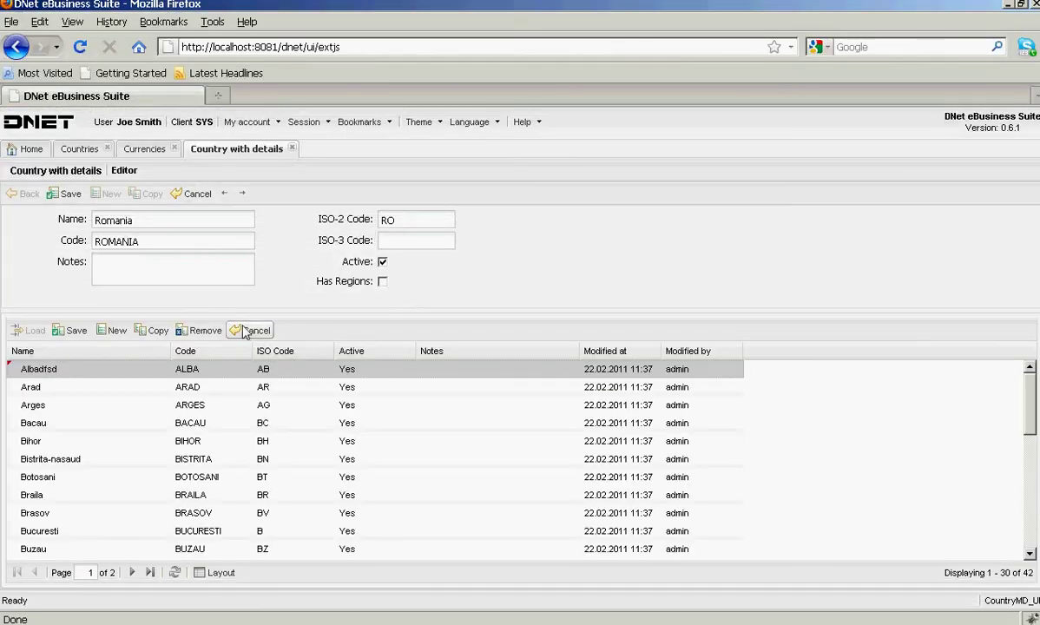
{"action": "left_click", "coordinate": [30, 330]}
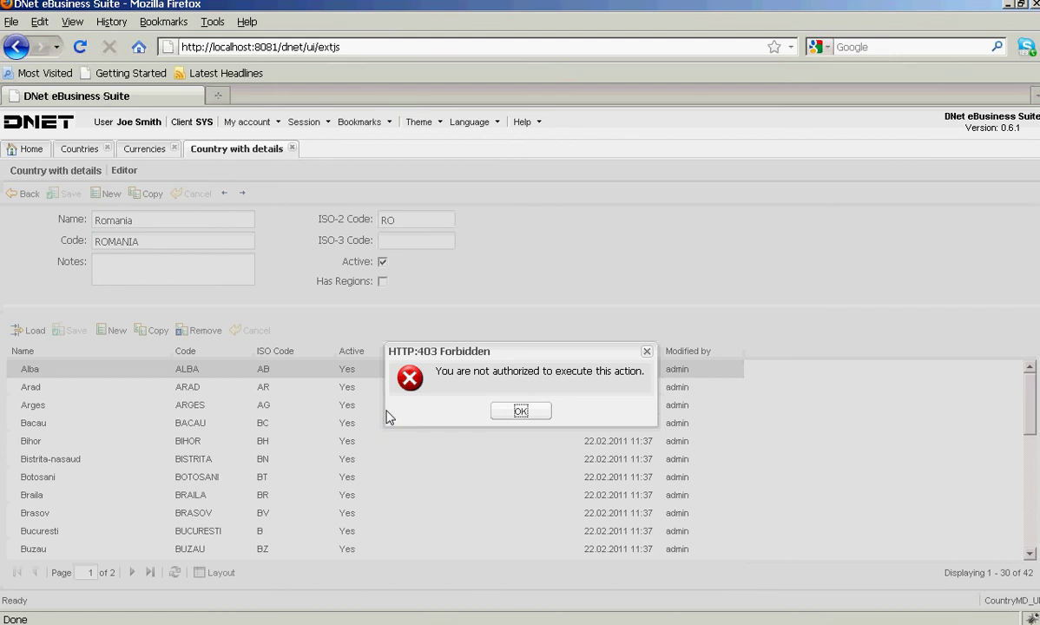
{"action": "left_click", "coordinate": [511, 411]}
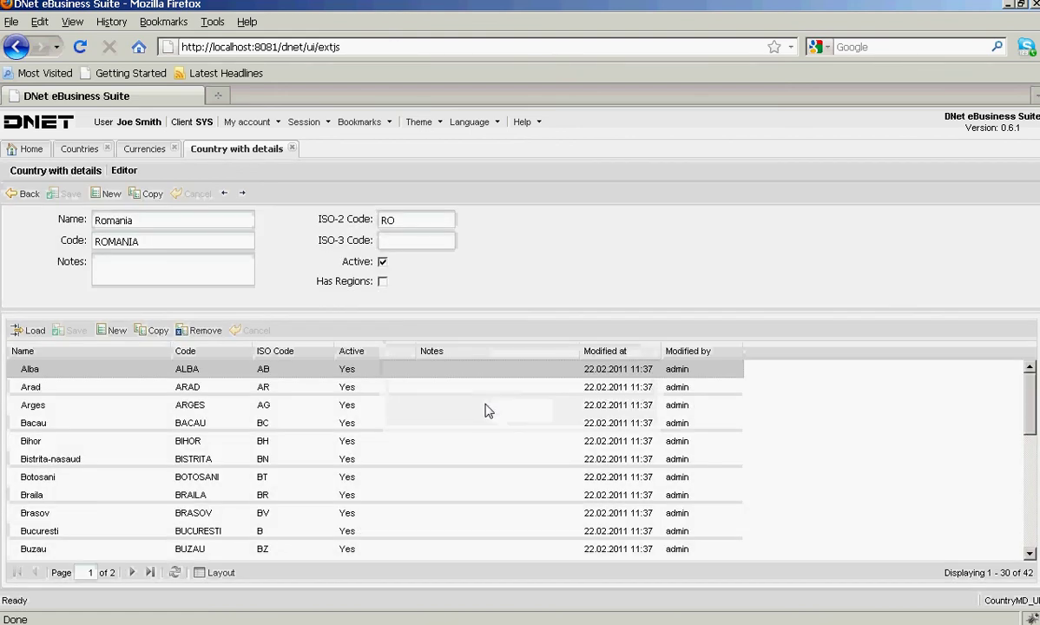
{"action": "key", "text": "alt+Tab"}
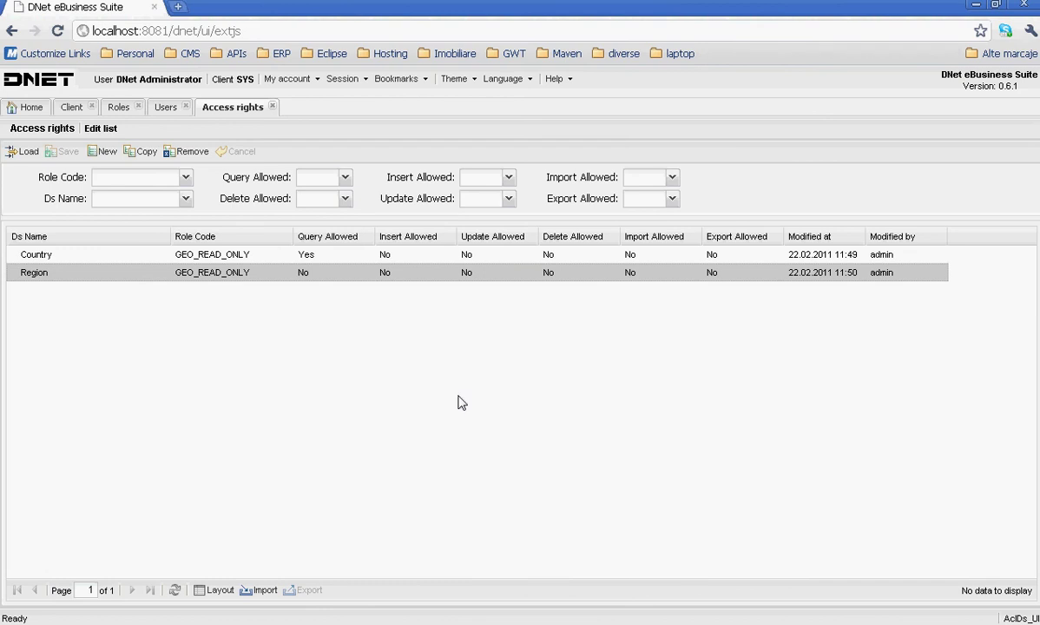
{"action": "left_click", "coordinate": [72, 107]}
{"action": "double_click", "coordinate": [418, 156]}
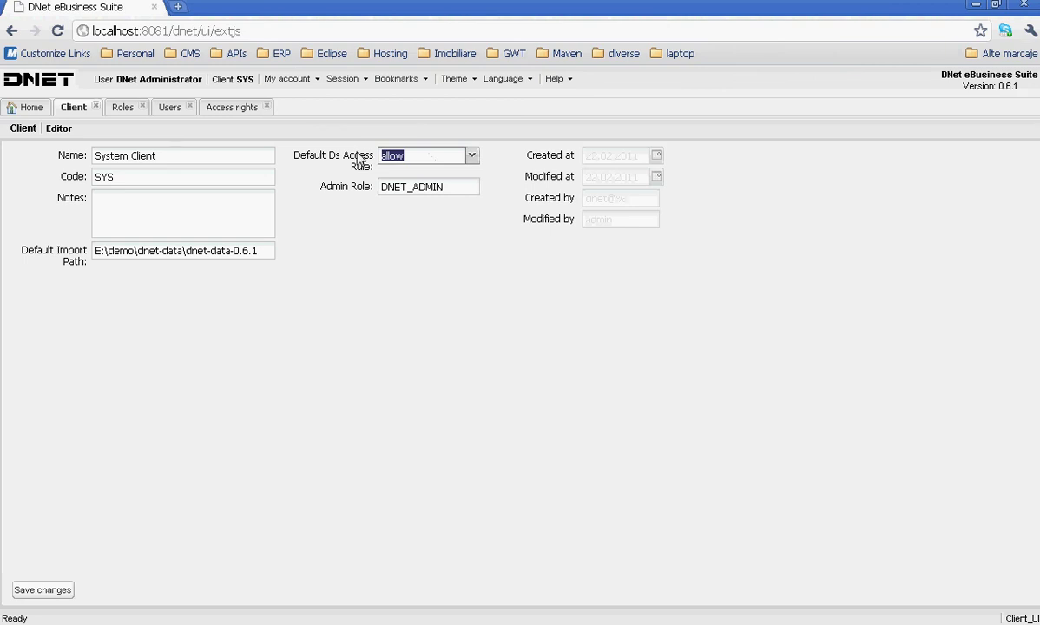
{"action": "type", "text": "de"}
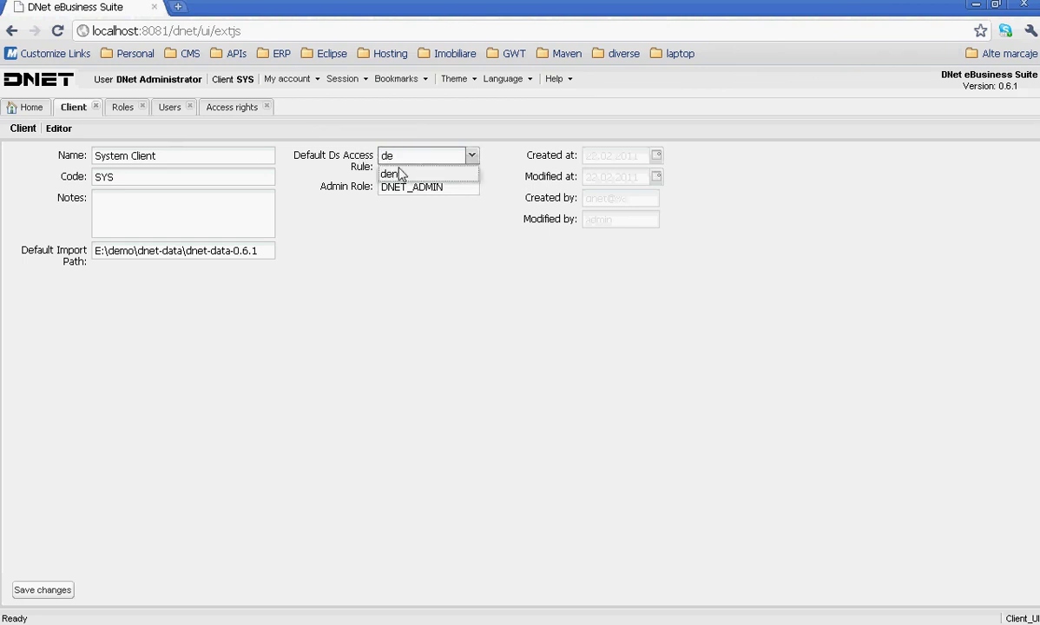
{"action": "key", "text": "BackSpace"}
{"action": "key", "text": "BackSpace"}
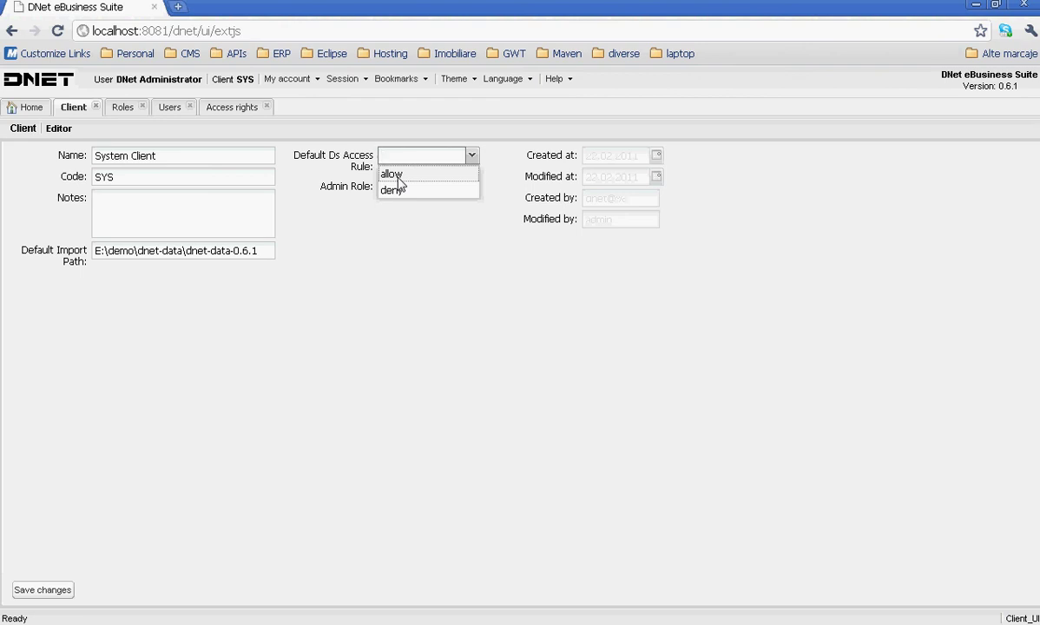
{"action": "left_click", "coordinate": [374, 208]}
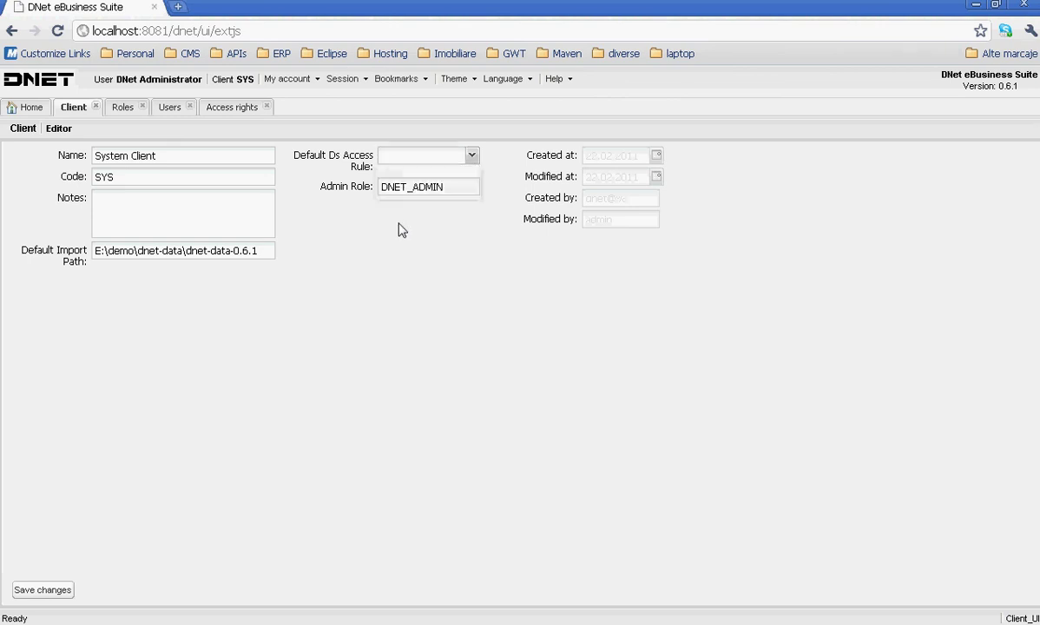
{"action": "left_click", "coordinate": [473, 158]}
{"action": "left_click", "coordinate": [449, 176]}
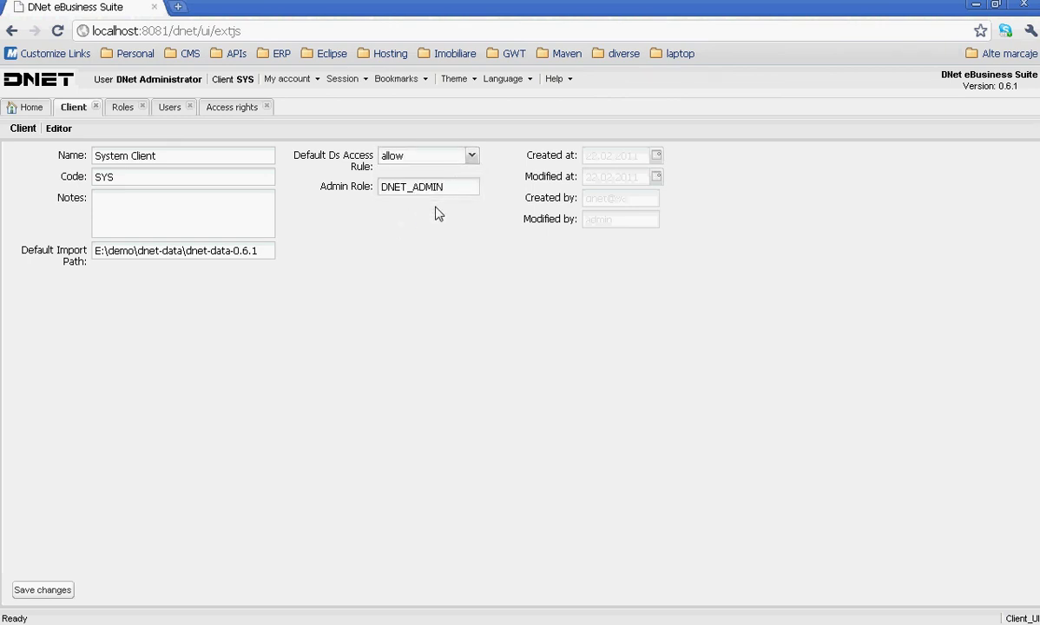
{"action": "left_click_drag", "start_coordinate": [441, 188], "coordinate": [367, 187]}
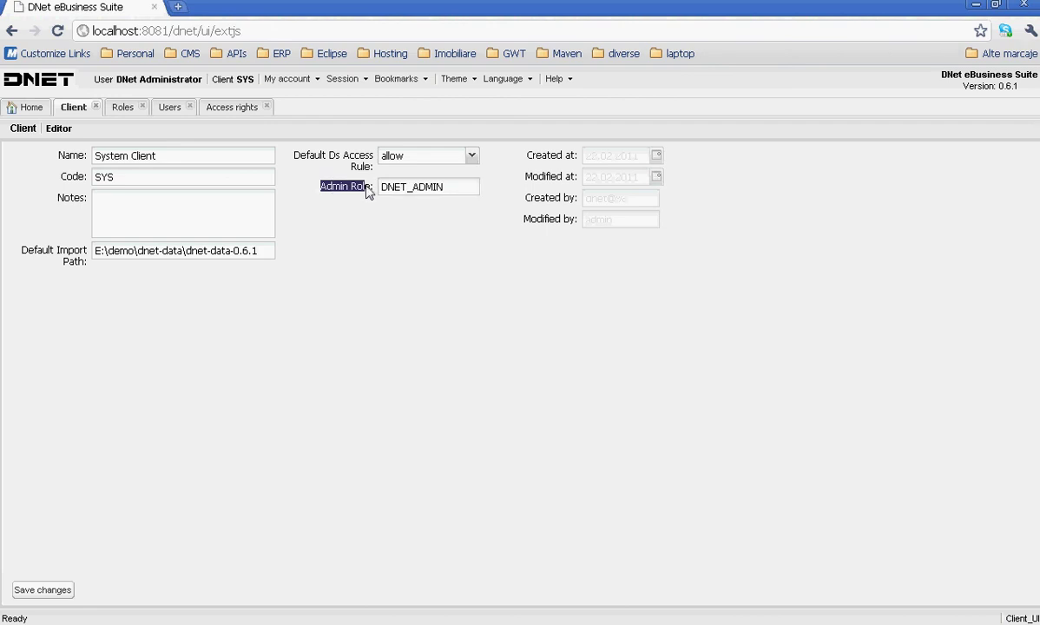
{"action": "left_click", "coordinate": [396, 235]}
{"action": "left_click", "coordinate": [230, 111]}
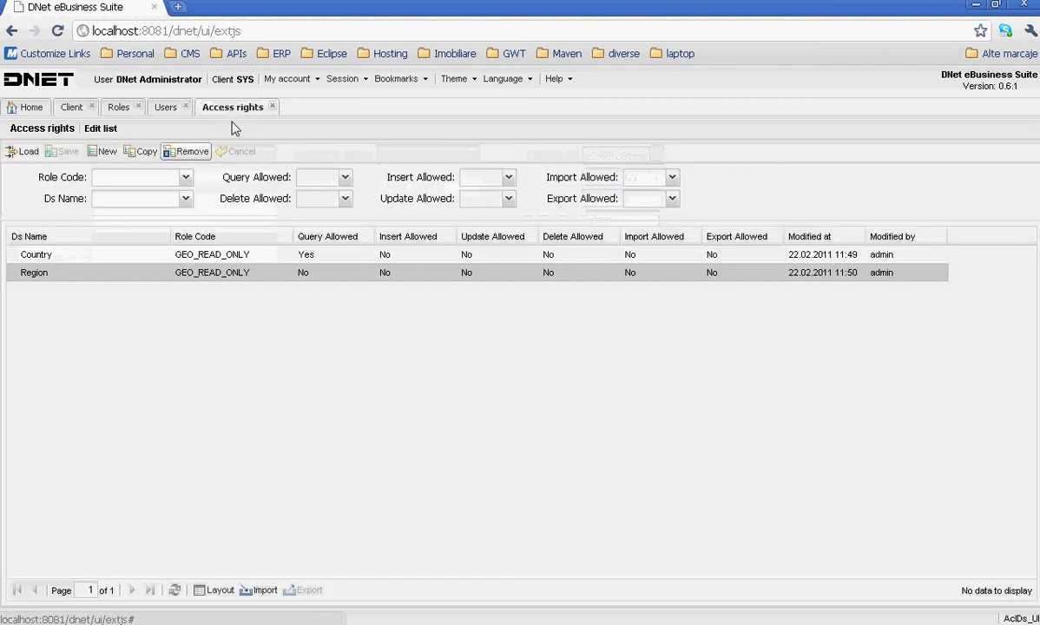